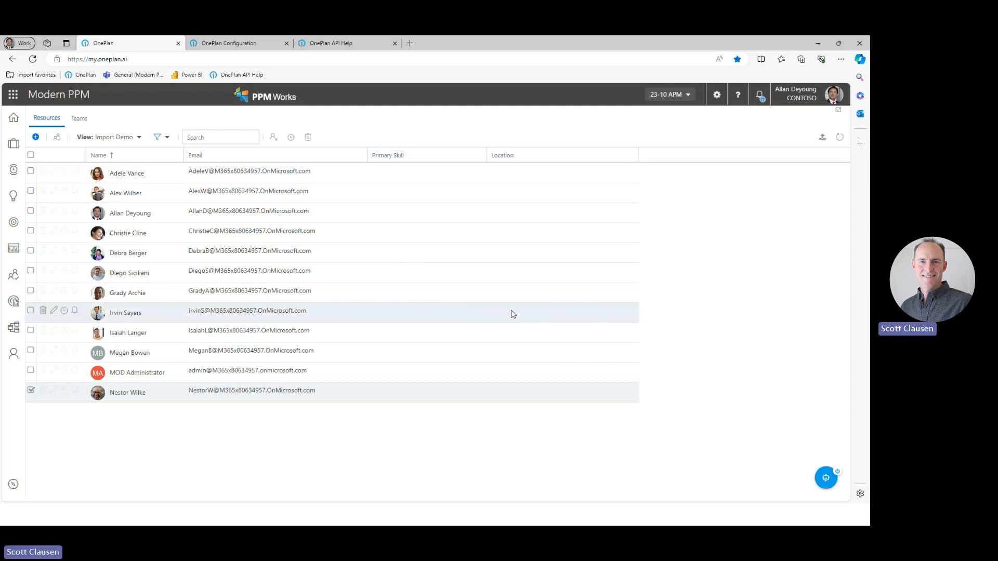
Check the Location choices offered for the second resource in the resource list.
click(524, 196)
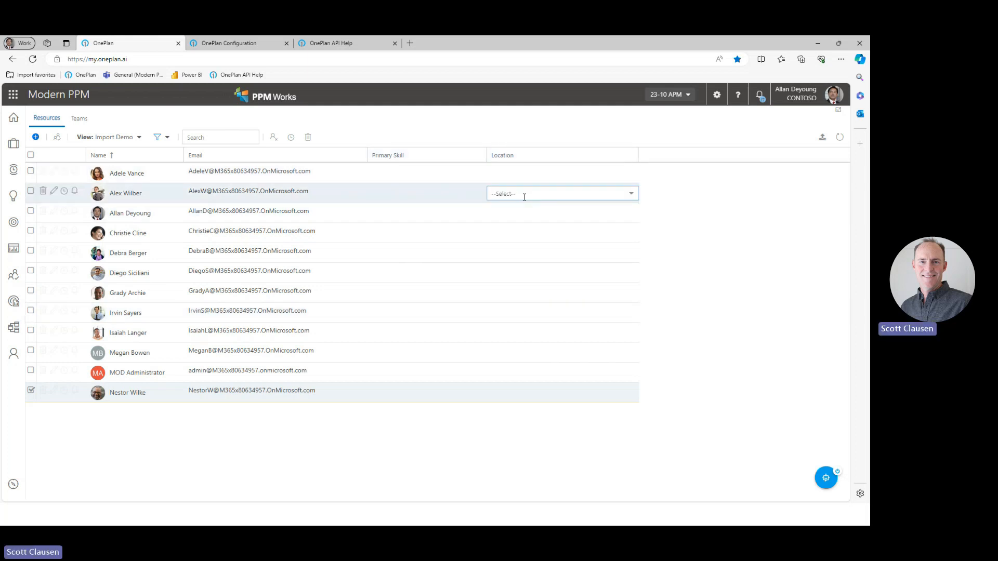
click(627, 195)
click(753, 180)
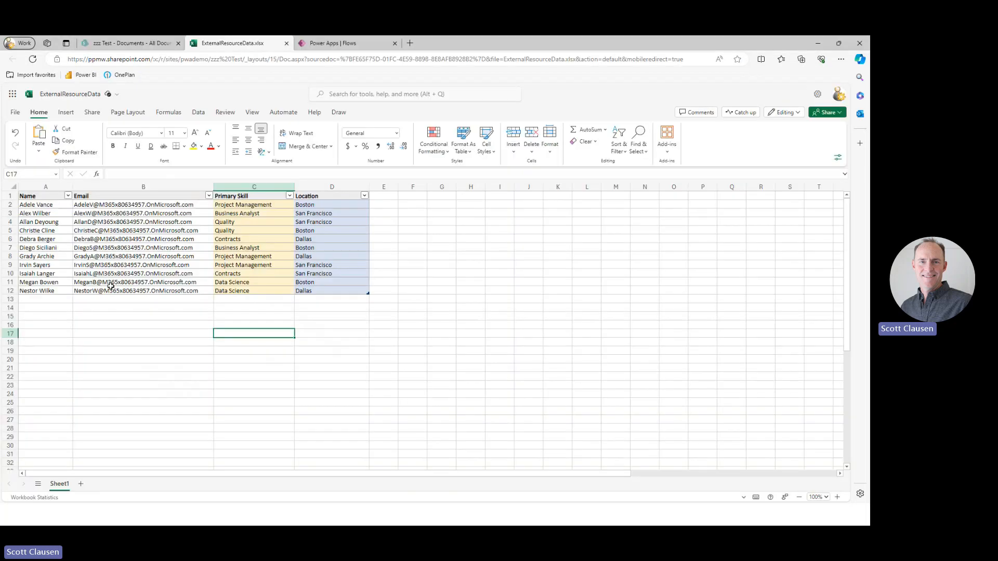
Switch to the ExternalResourceData workbook in Excel and review its Name, Email, Primary Skill and Location columns.
click(111, 286)
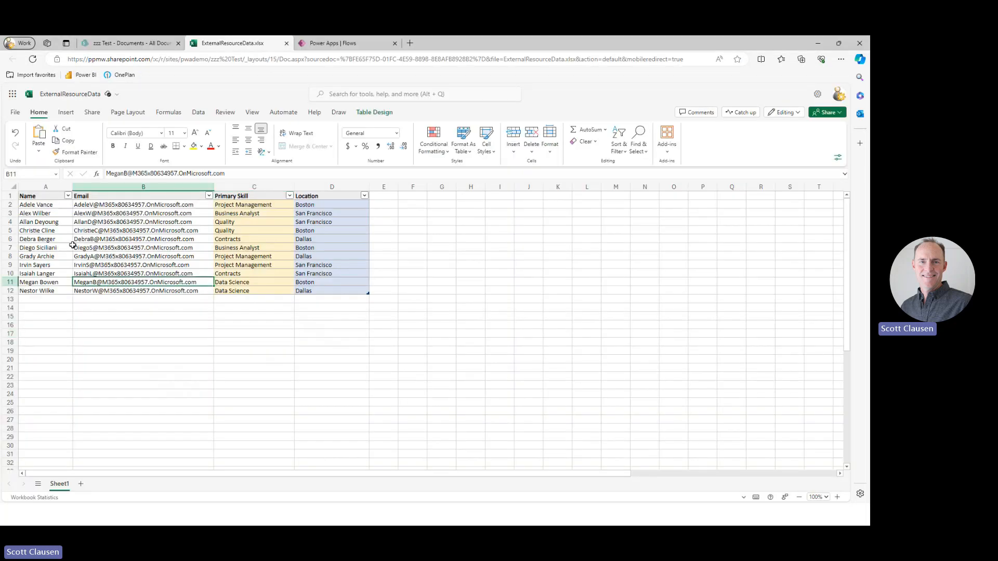
drag(42, 205, 42, 290)
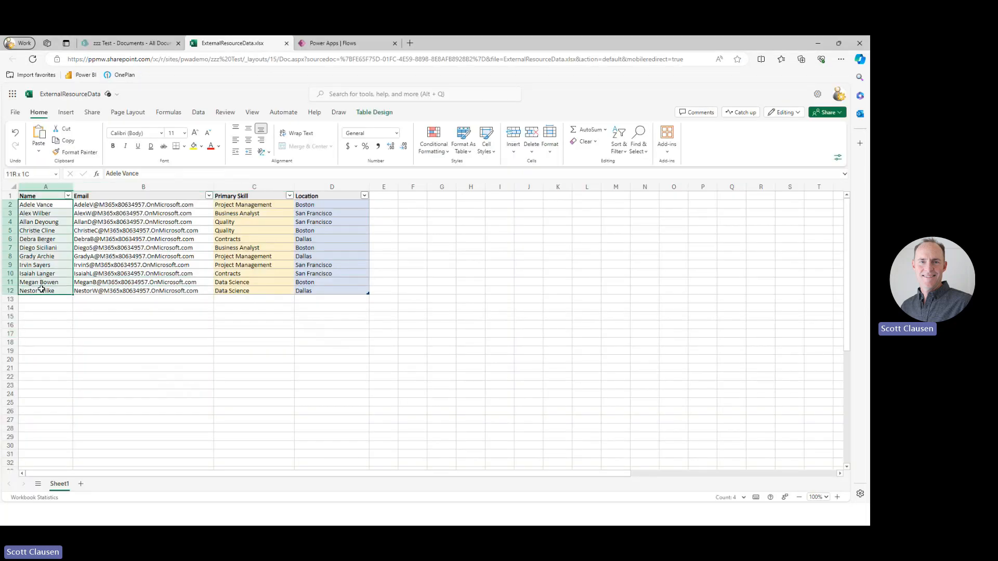
drag(108, 205, 116, 292)
drag(239, 204, 317, 290)
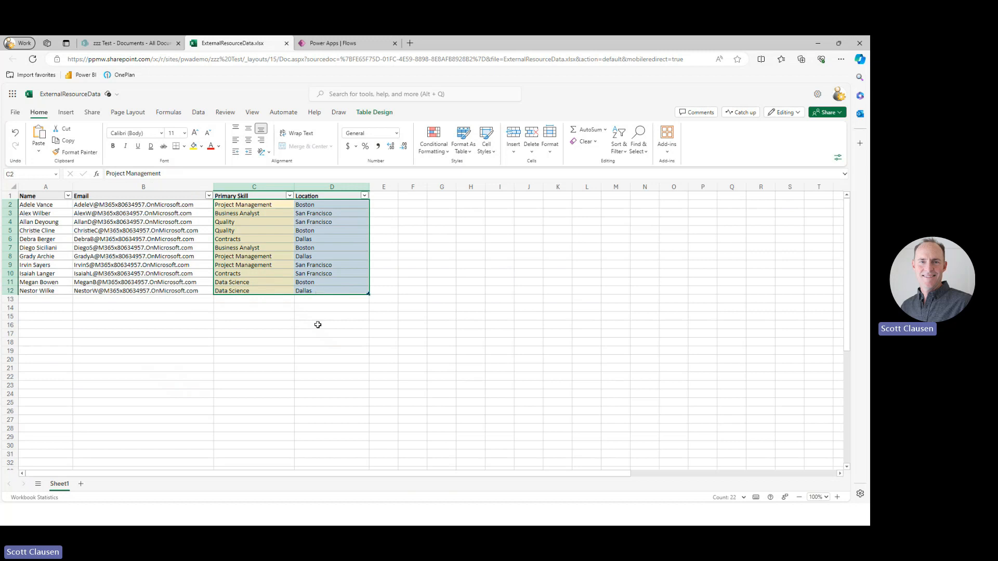
click(318, 332)
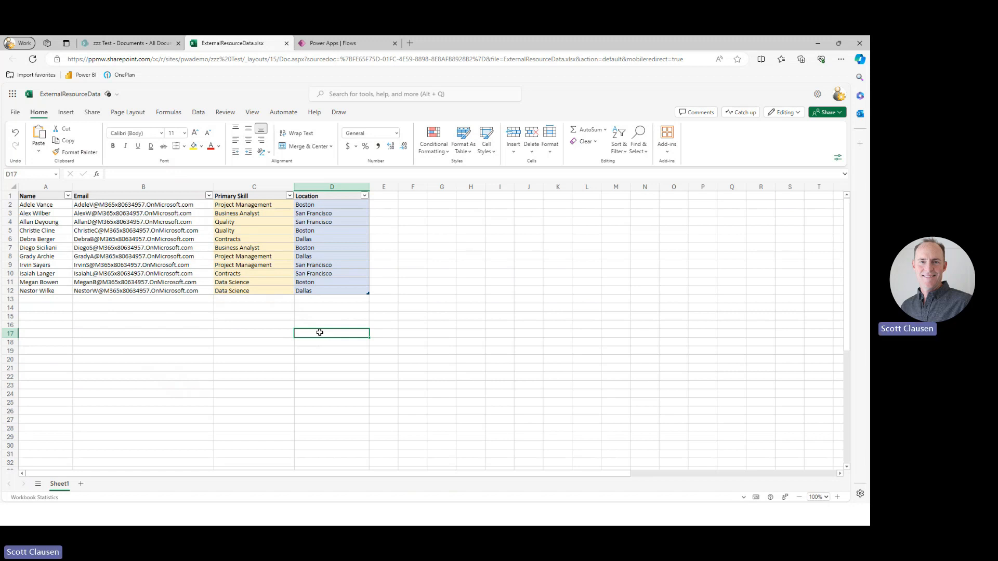
In Power Apps, create a manually triggered instant cloud flow named Update Resource Pool and try to save it.
click(349, 44)
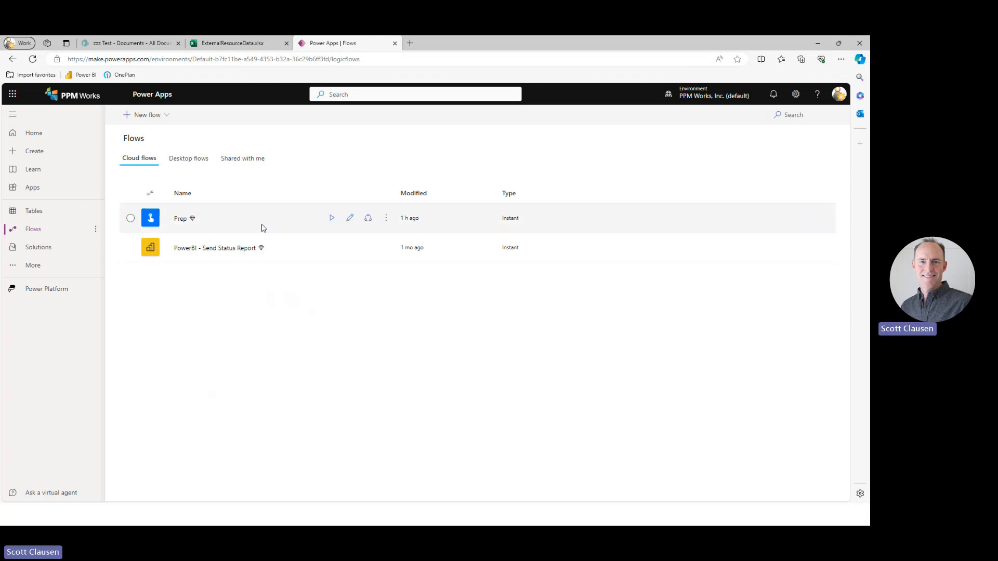
click(171, 119)
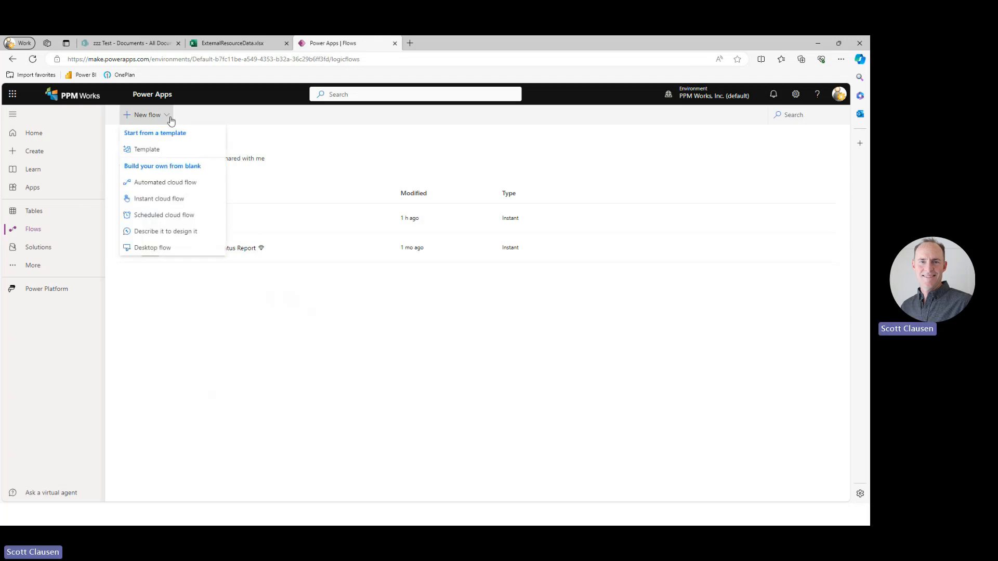
click(177, 200)
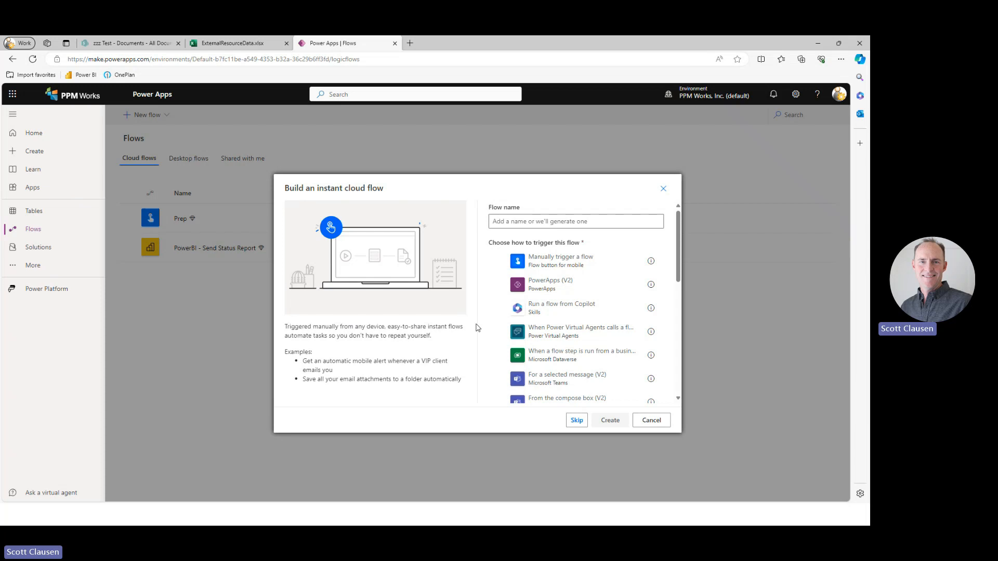
click(544, 221)
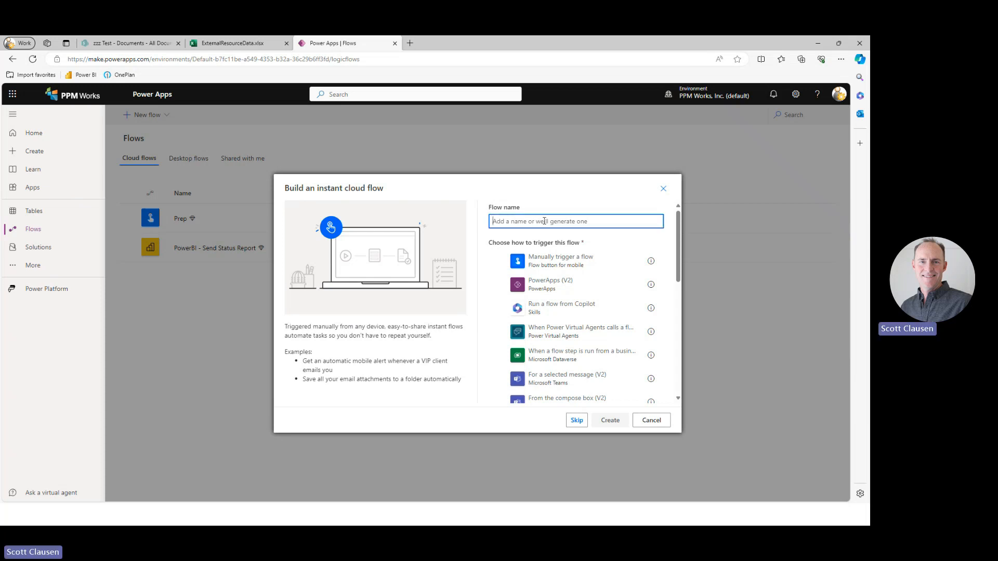
text(uPD)
key(BackSpace)
key(BackSpace)
key(BackSpace)
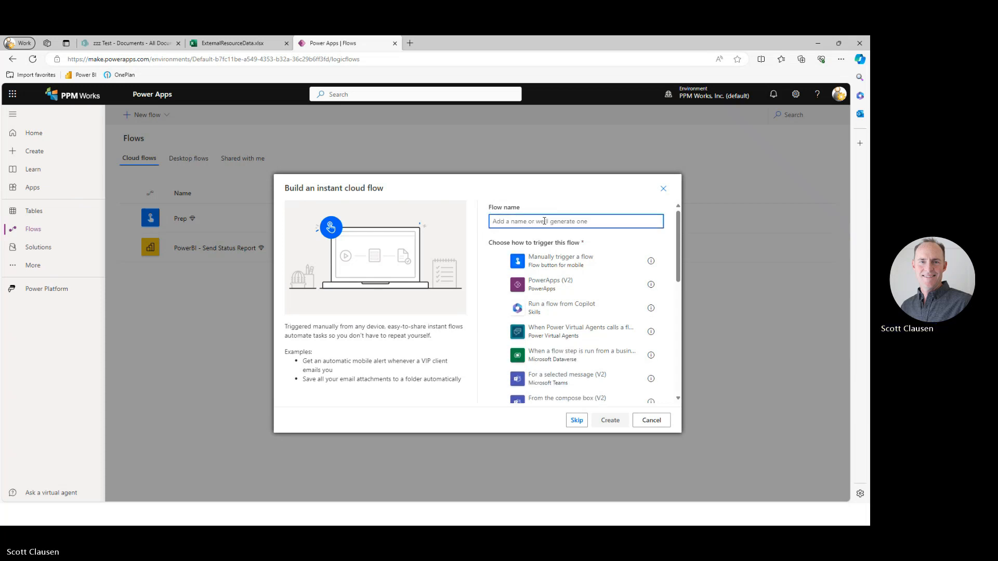
key(Caps_Lock)
text(Update Re)
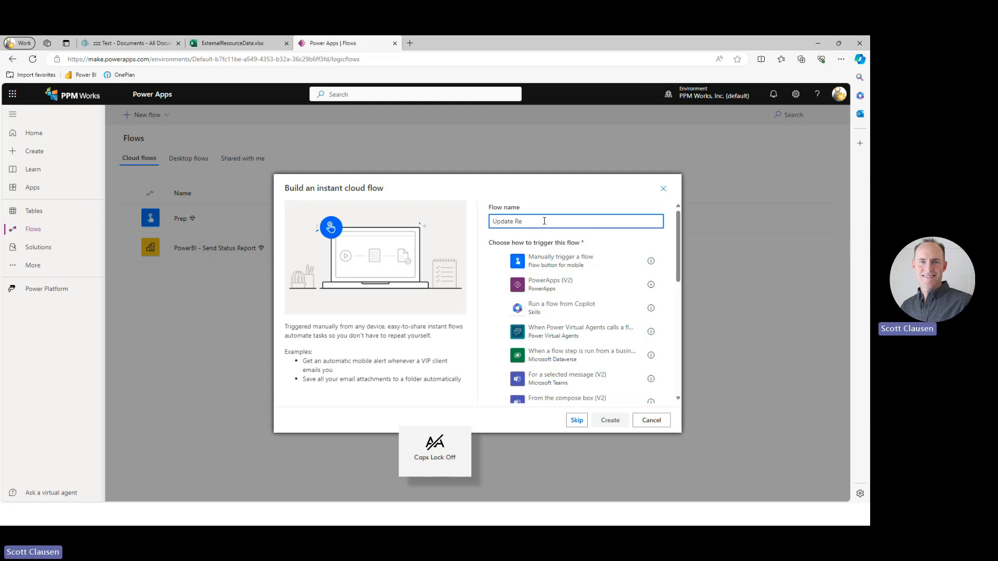
text(source Tool)
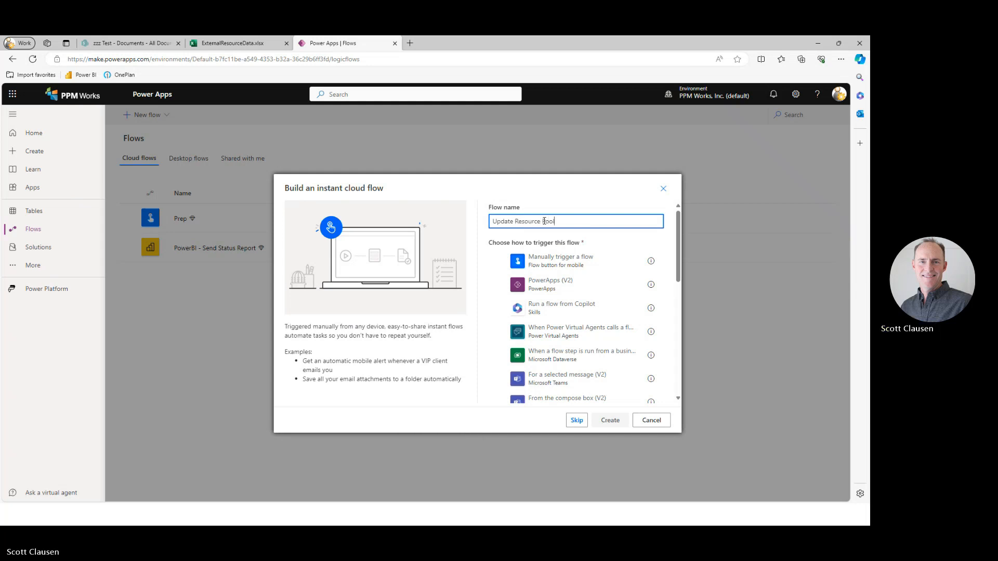
click(559, 264)
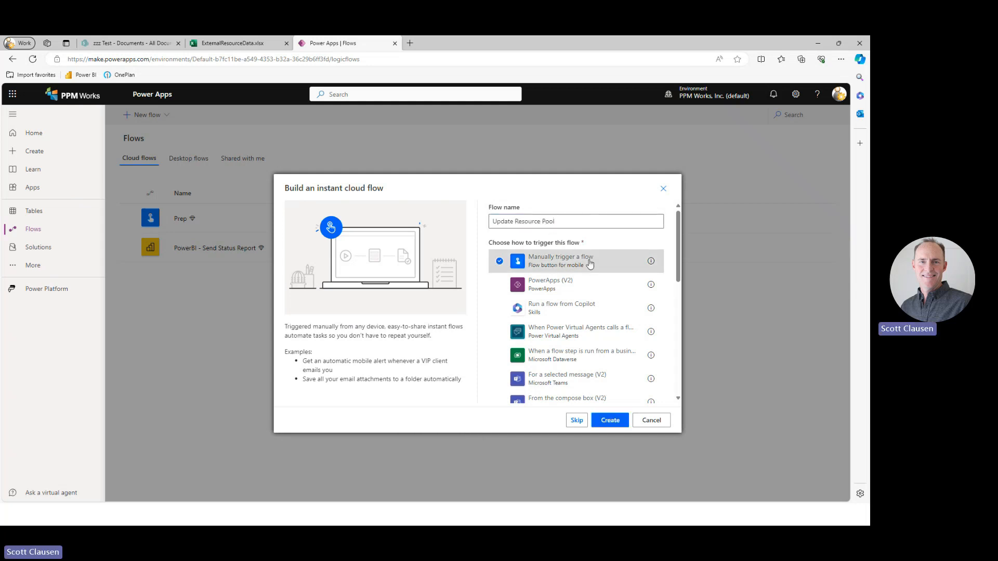
click(609, 422)
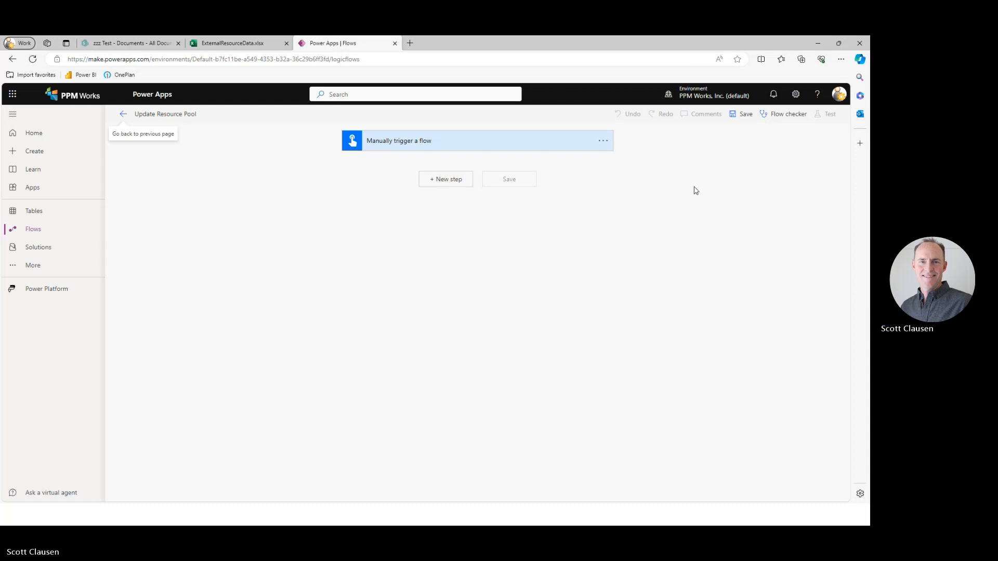
click(741, 115)
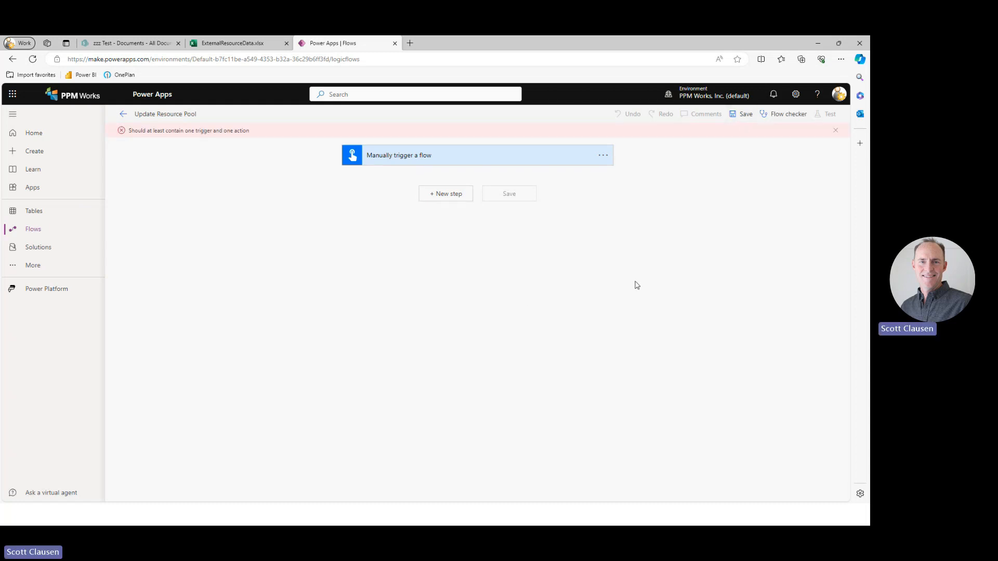
Add the Excel Online (Business) action List rows present in a table after the manual trigger.
click(454, 196)
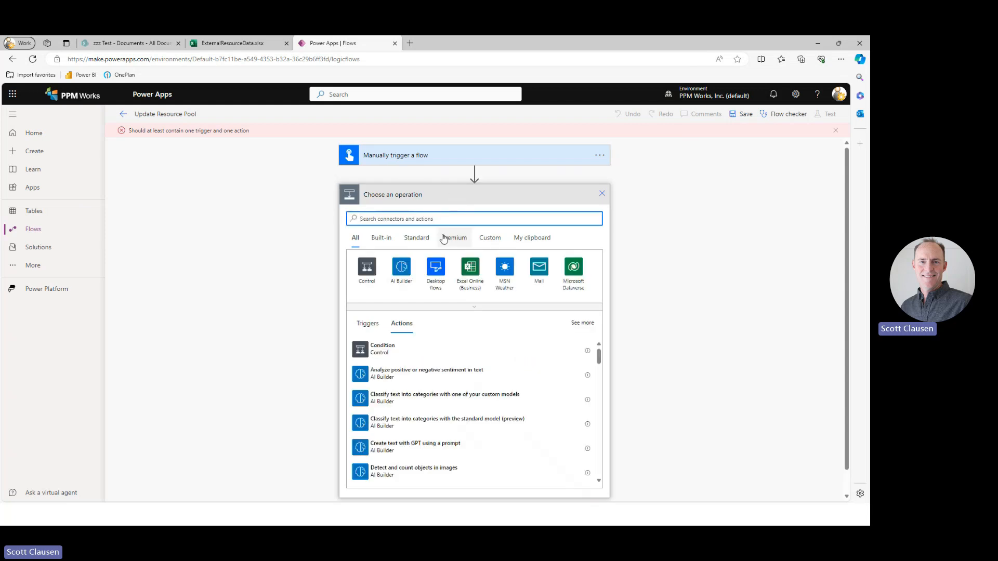
click(470, 270)
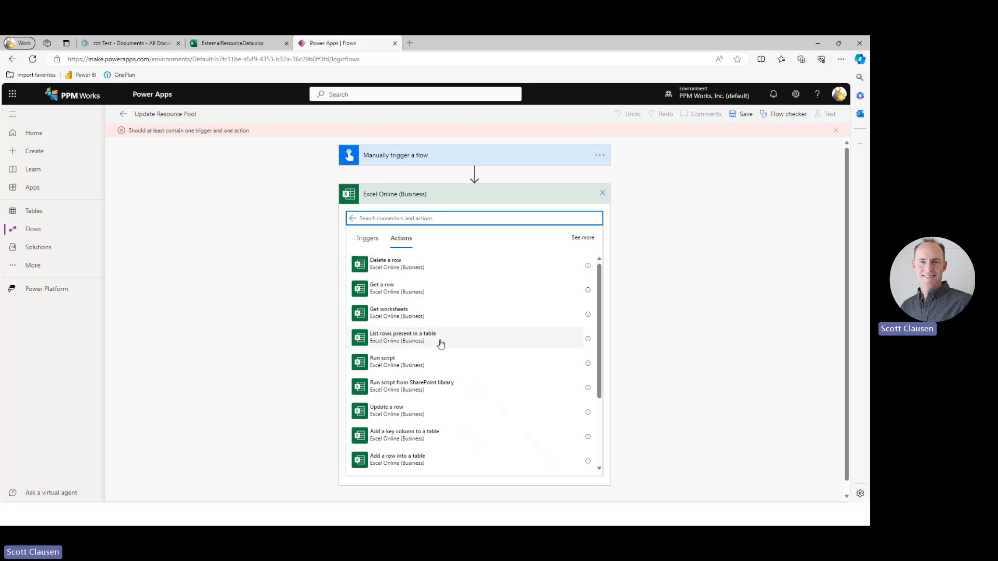
click(416, 343)
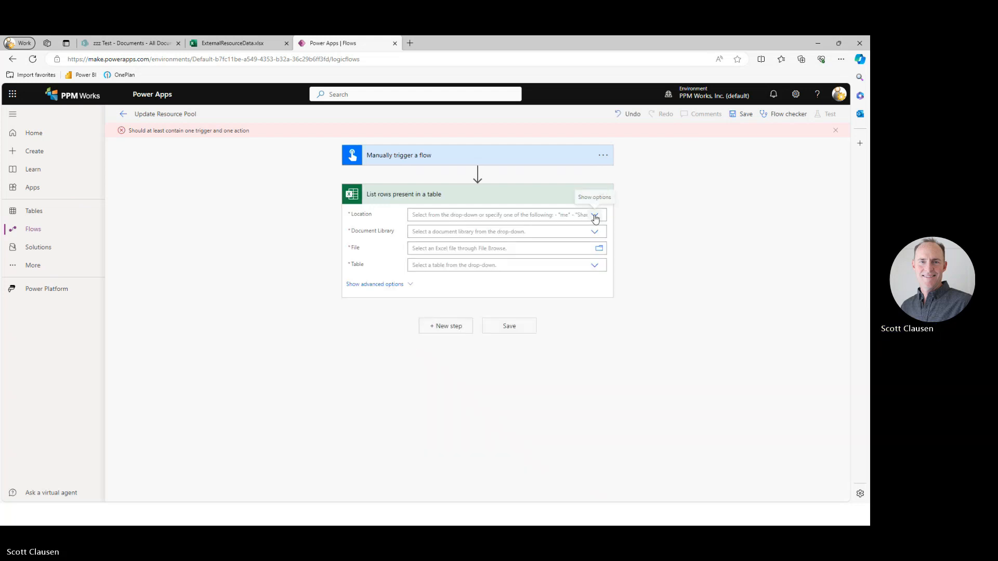
Point the action to the SharePoint Site - zzz Test location, Documents library, /ExternalResourceData.xlsx file and ResourcePool table.
click(595, 216)
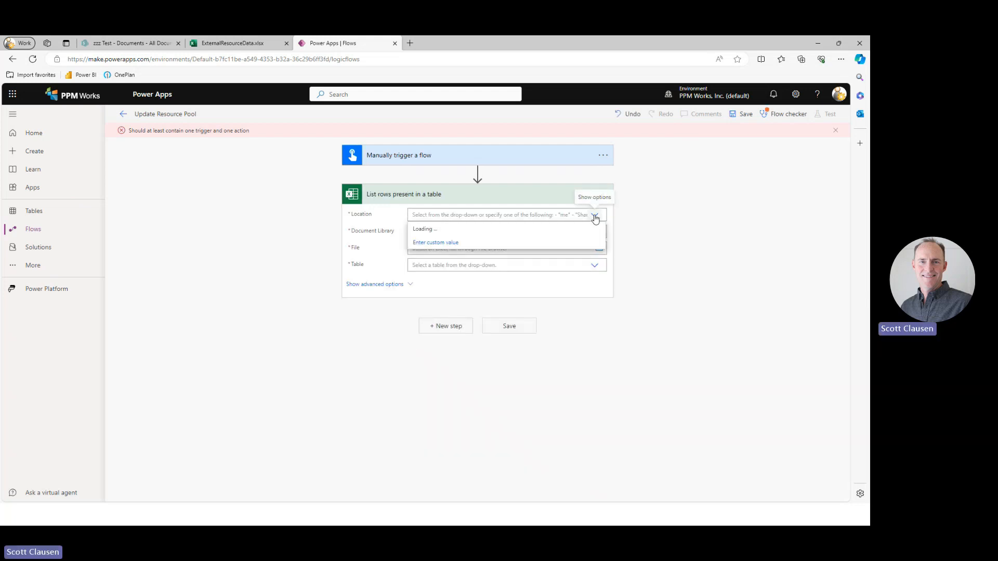
scroll(526, 338, down, 5)
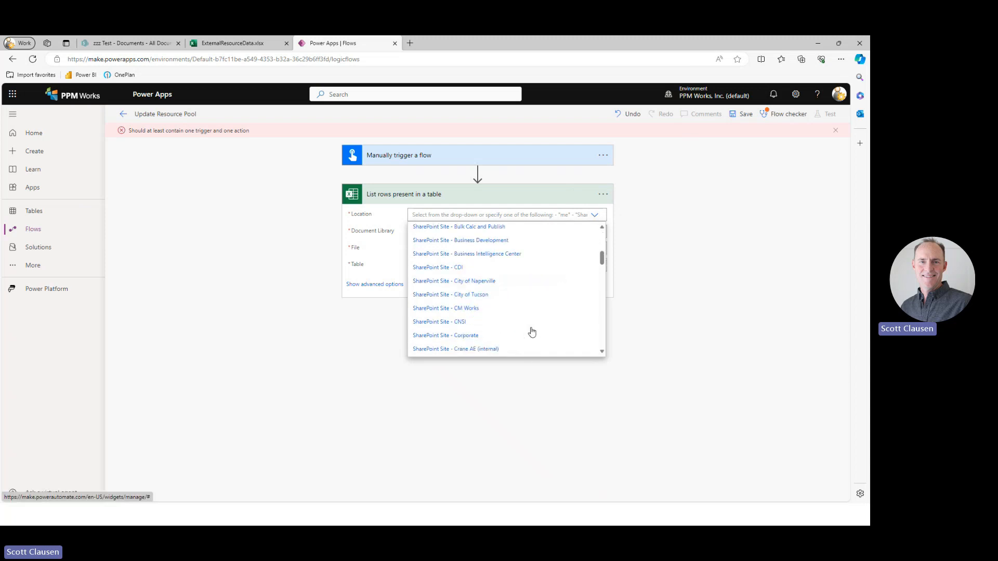
scroll(519, 343, down, 10)
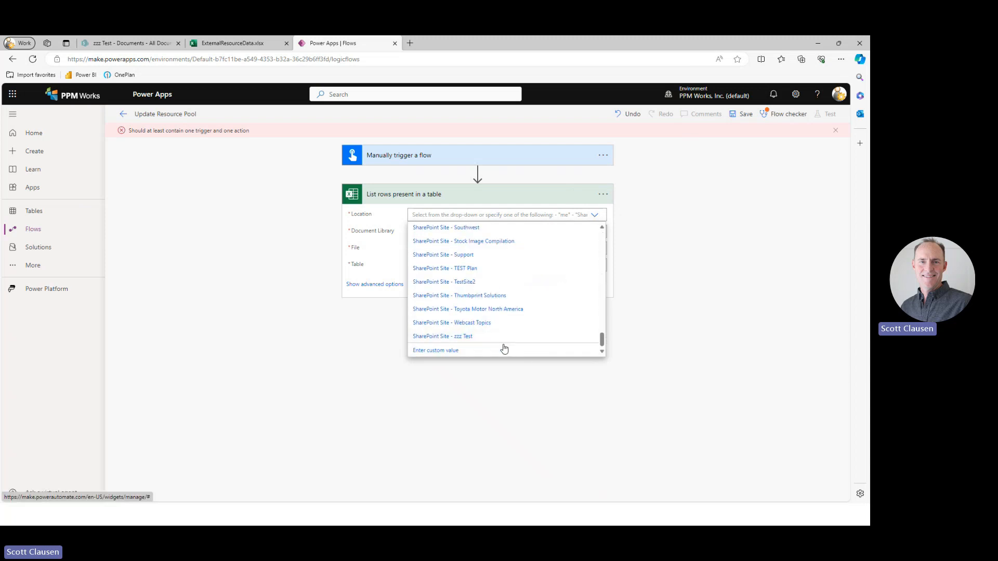
click(503, 337)
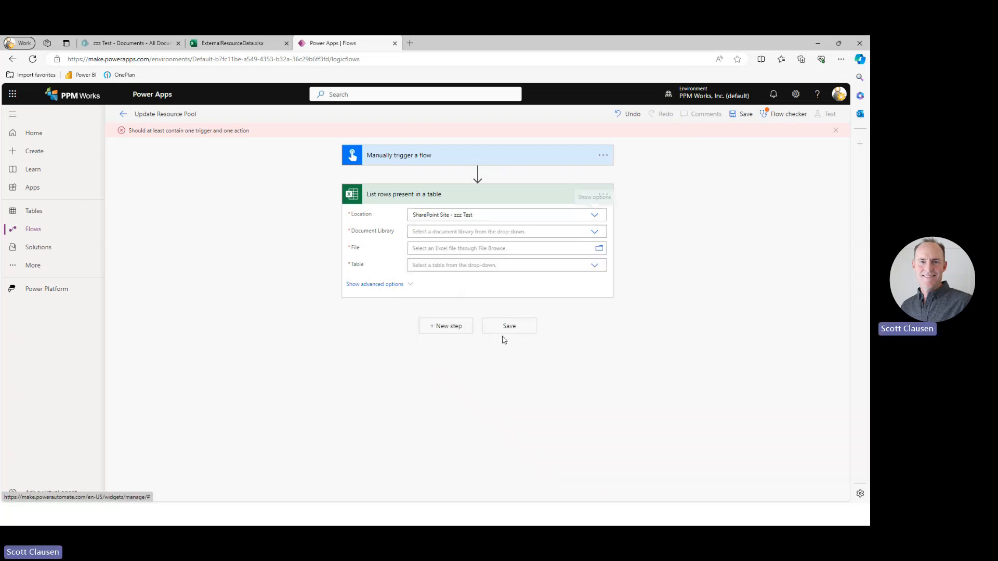
click(595, 232)
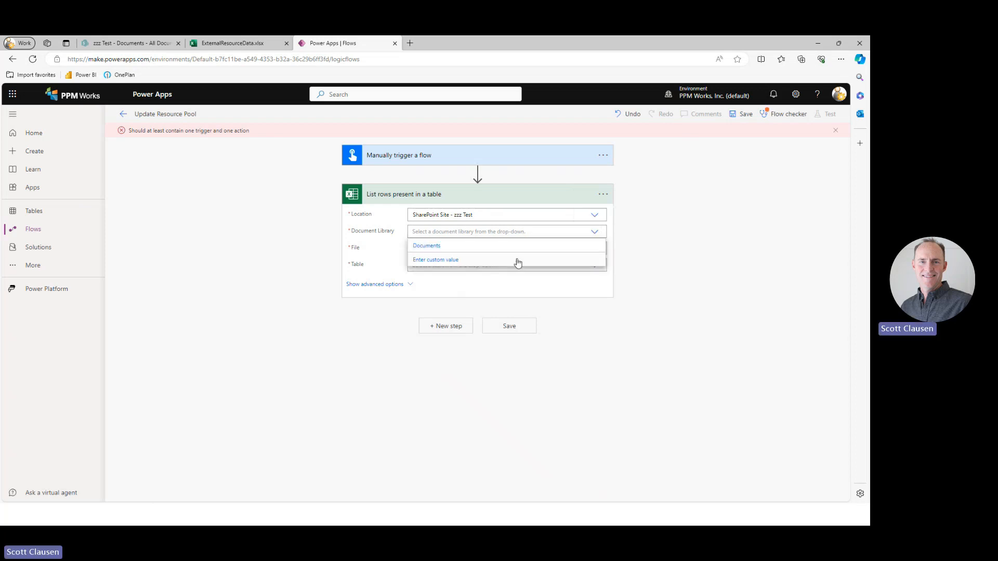
click(494, 247)
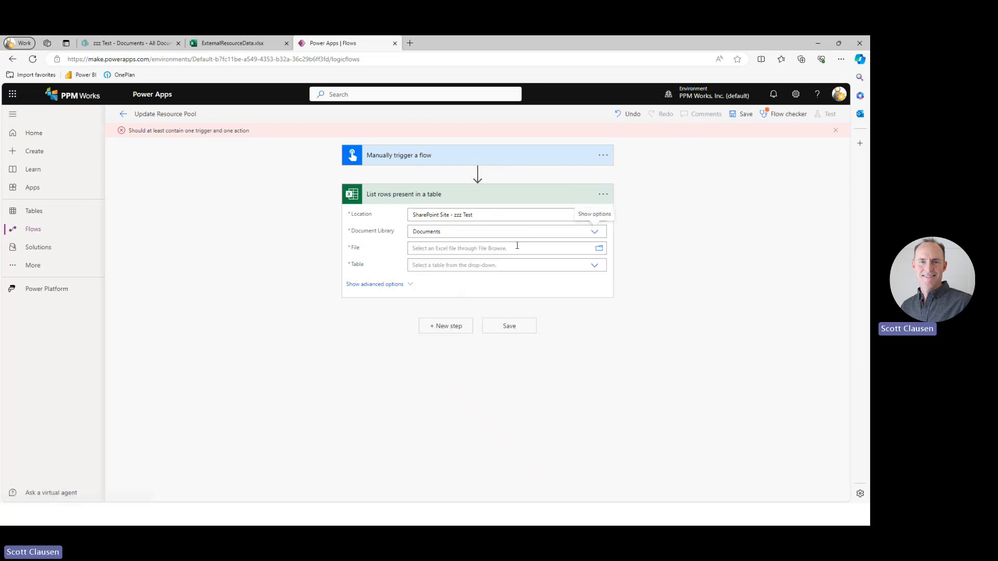
click(601, 251)
click(645, 279)
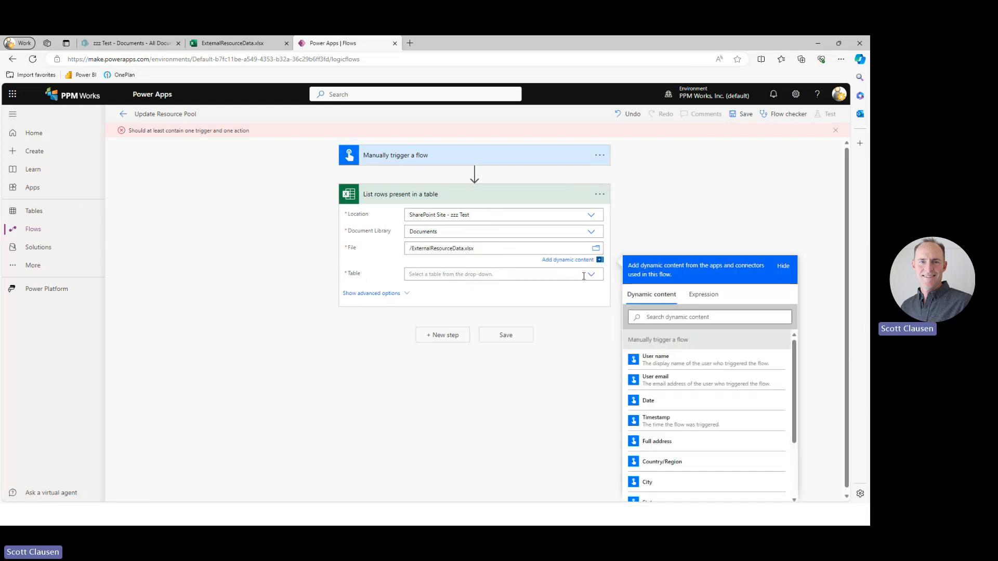
click(591, 277)
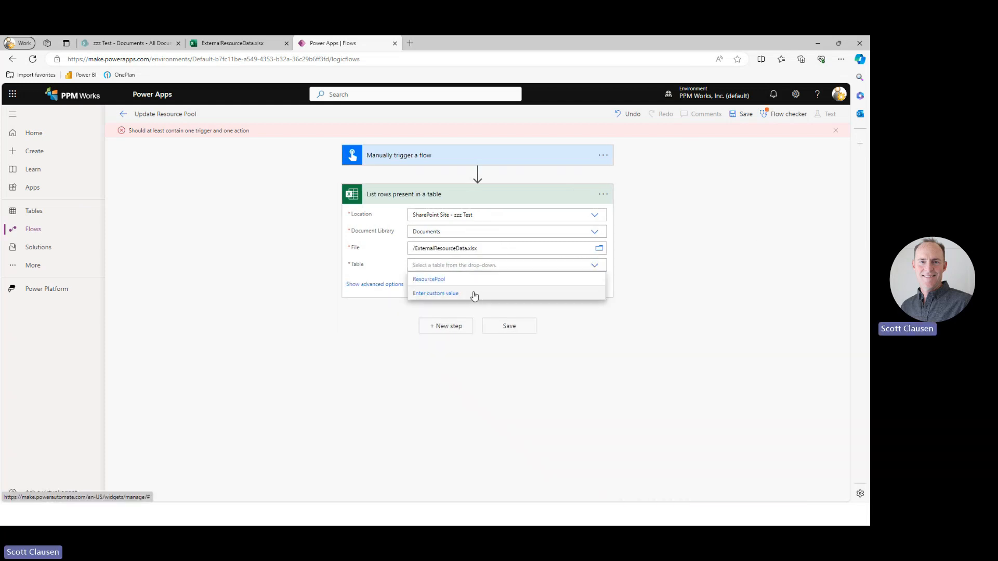
click(452, 280)
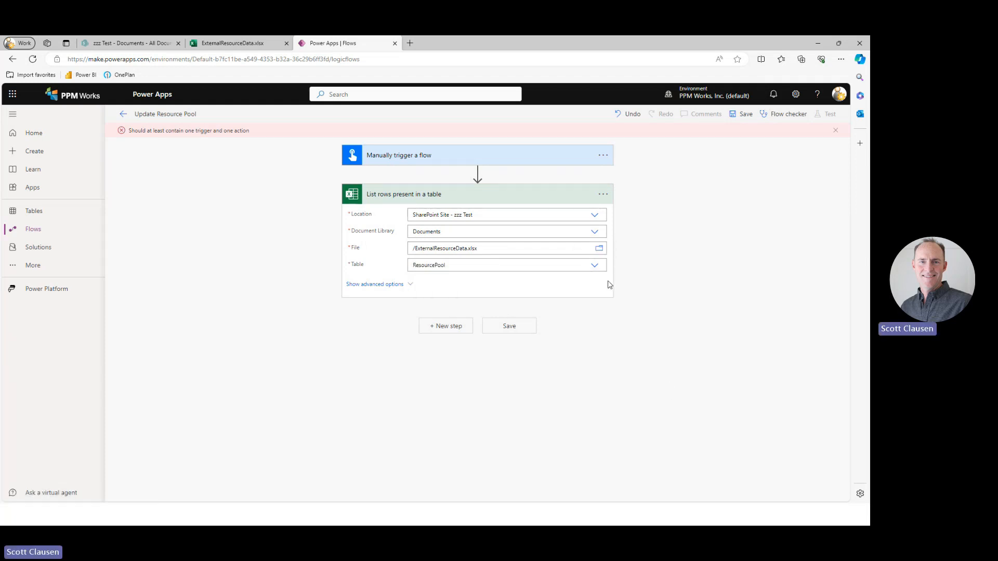
Rename the List rows present in a table action to ExternalResourceData and save the flow.
click(604, 196)
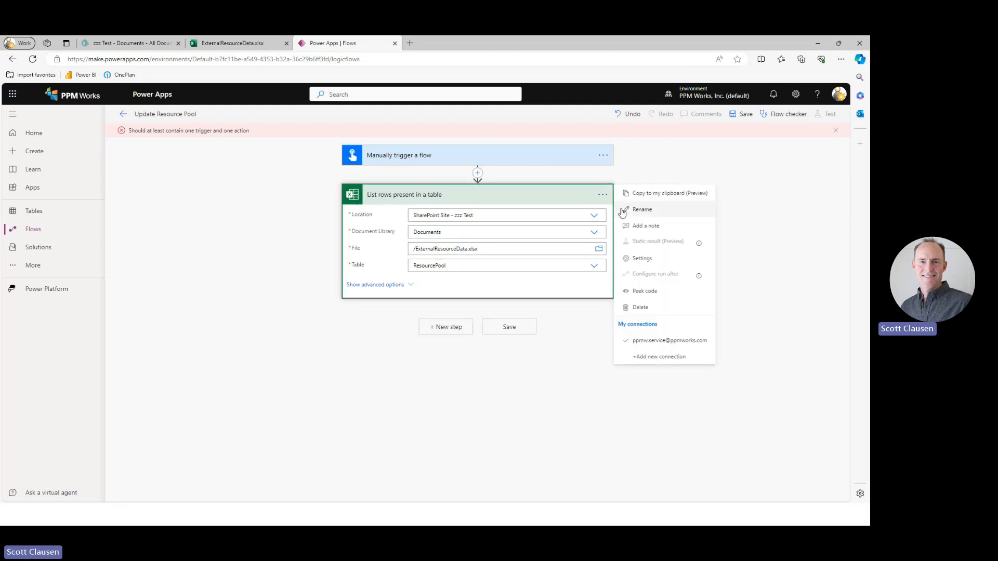
click(623, 210)
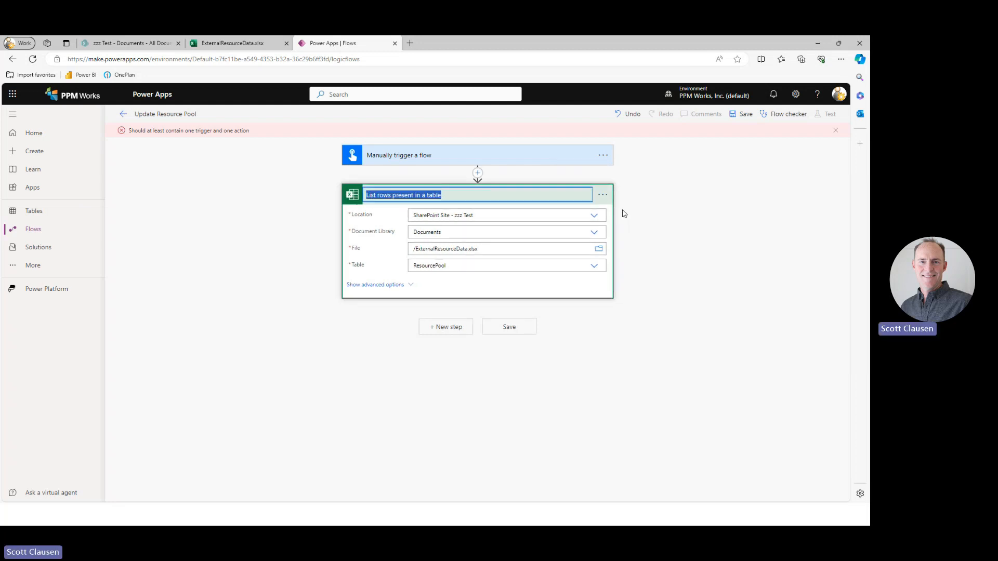
text(Exte)
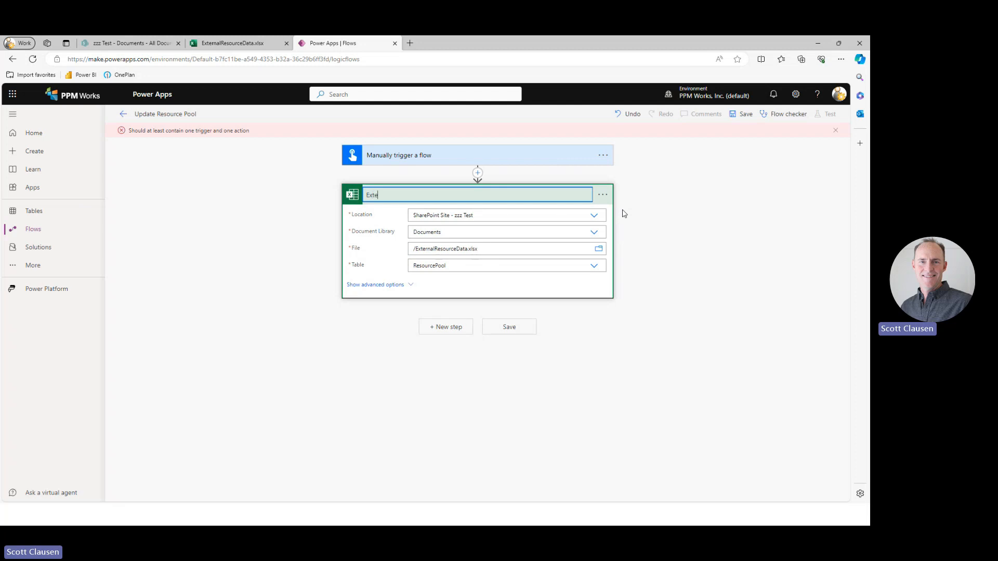
text(rnalResourceData)
click(700, 224)
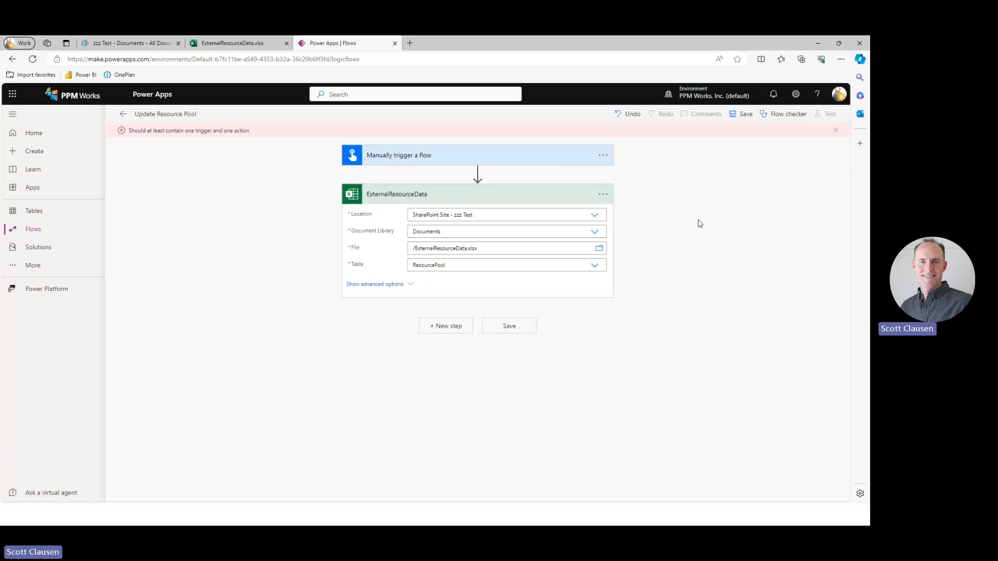
click(744, 114)
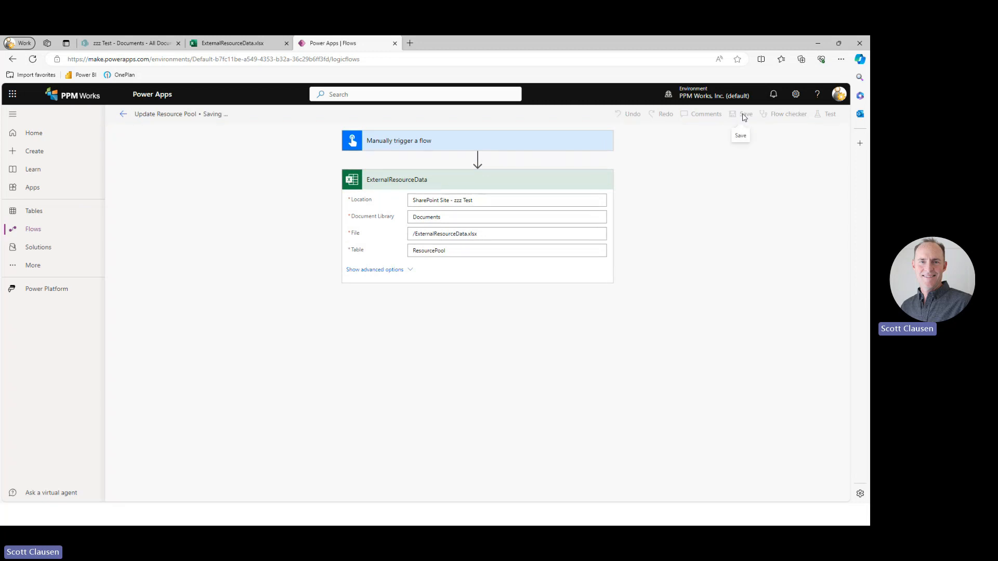
Set the DateTime Format of the ExternalResourceData action to ISO 8601, collapse the action and save the flow.
click(414, 274)
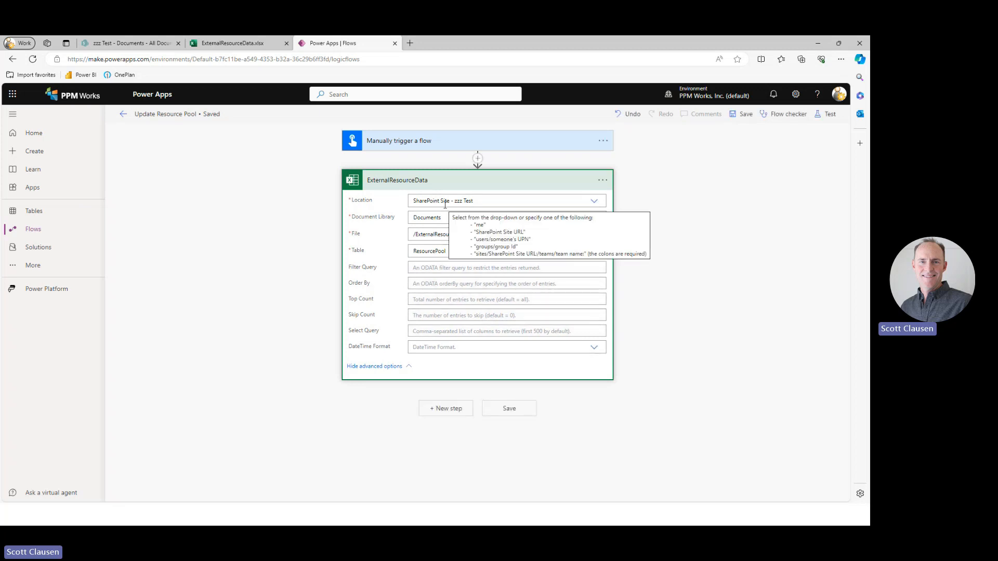
click(476, 349)
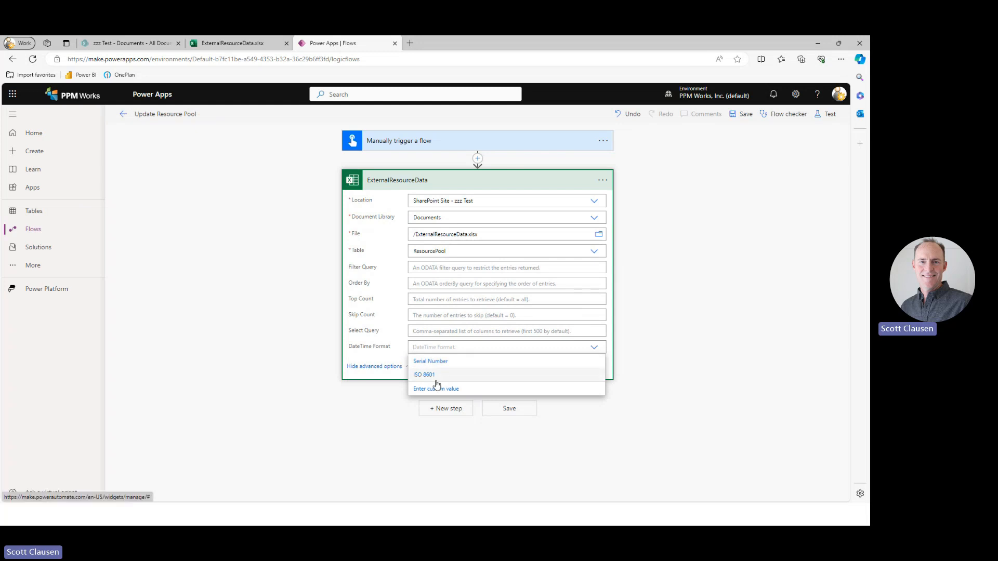
click(417, 375)
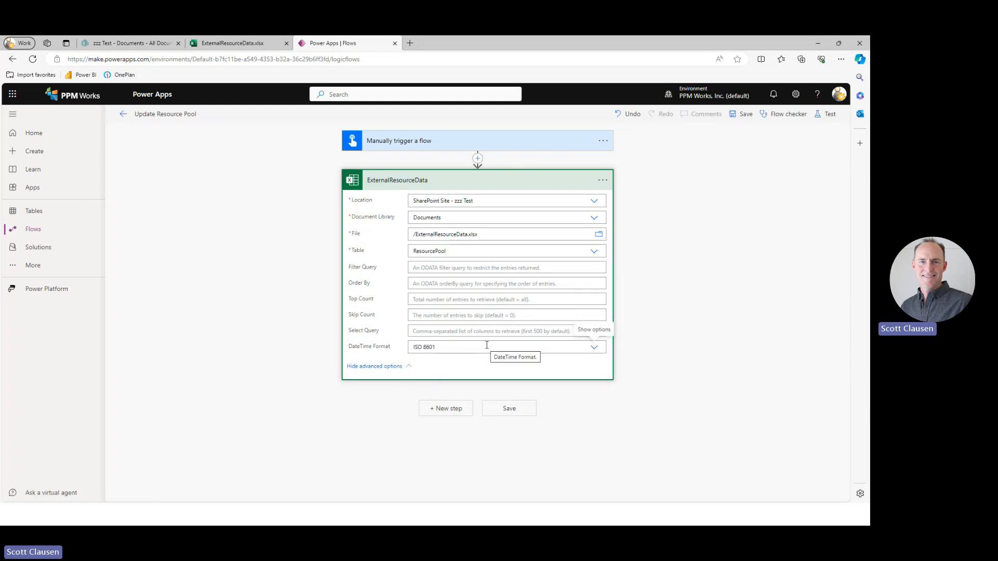
click(544, 181)
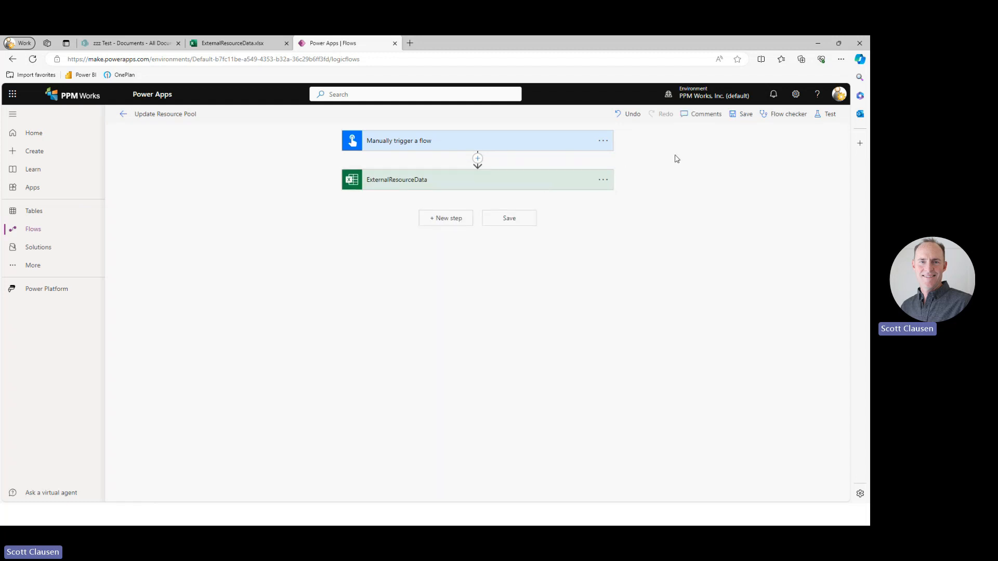
click(741, 115)
Test the Update Resource Pool flow manually using the Excel Online (Business) connection.
click(828, 115)
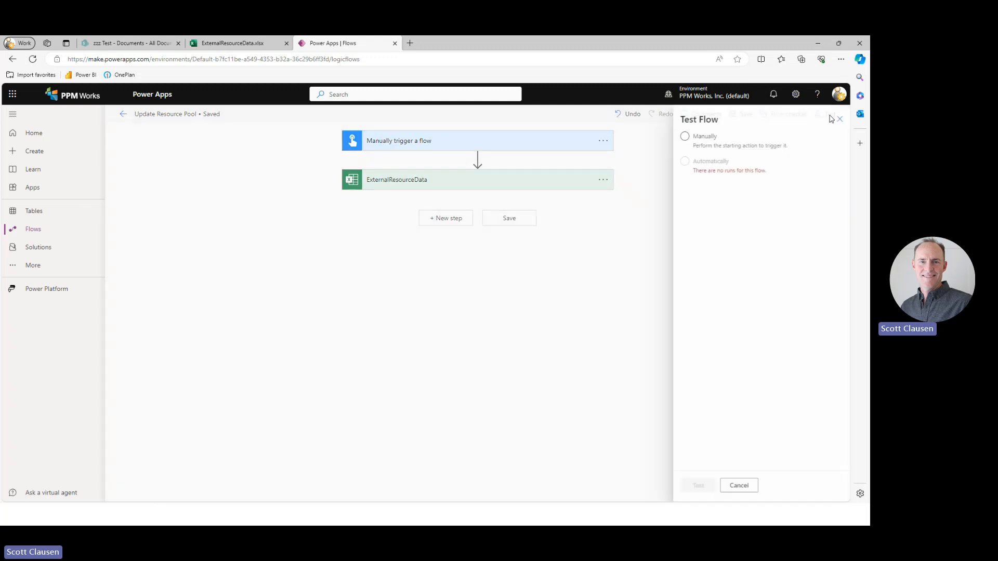
click(702, 143)
click(694, 486)
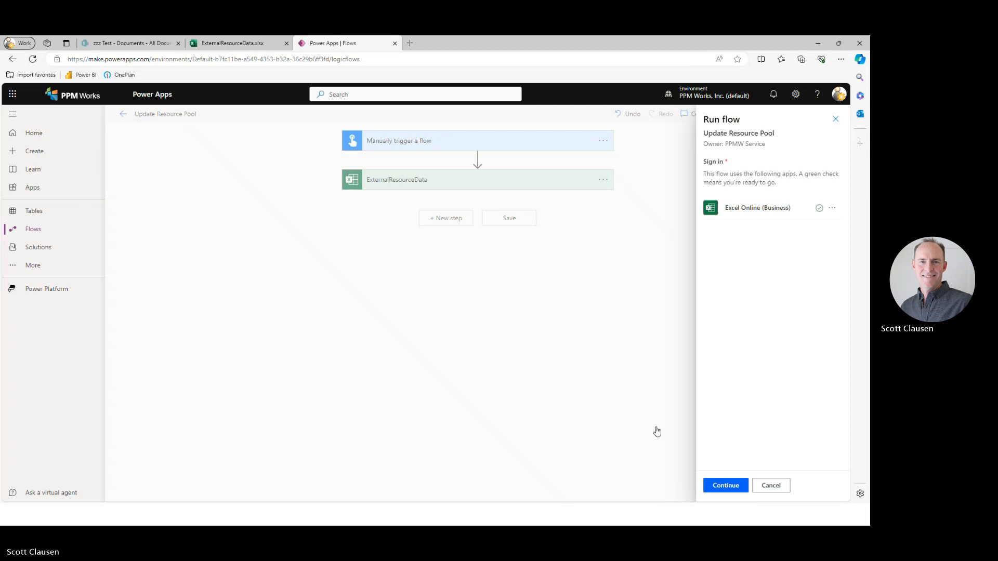
click(735, 486)
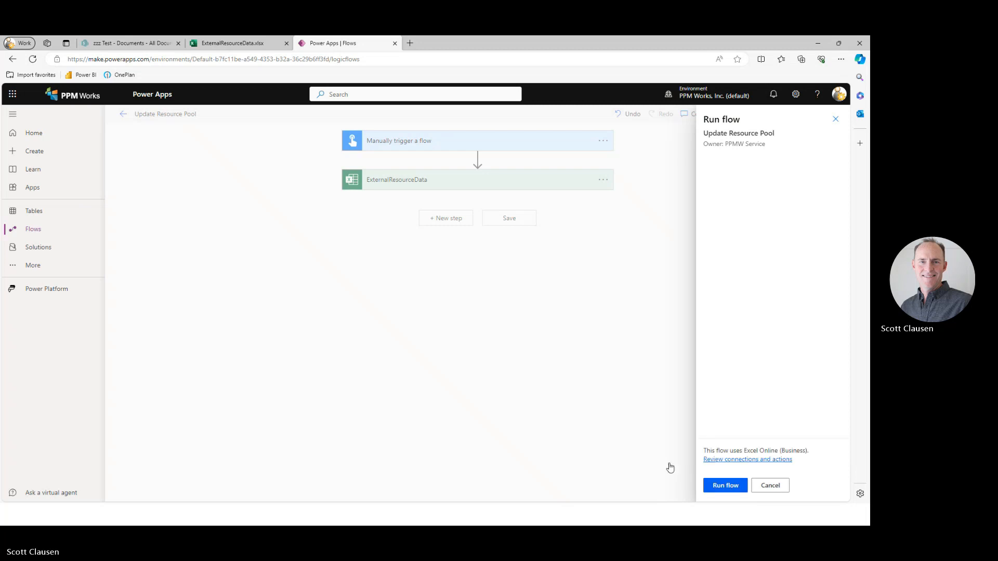
click(738, 486)
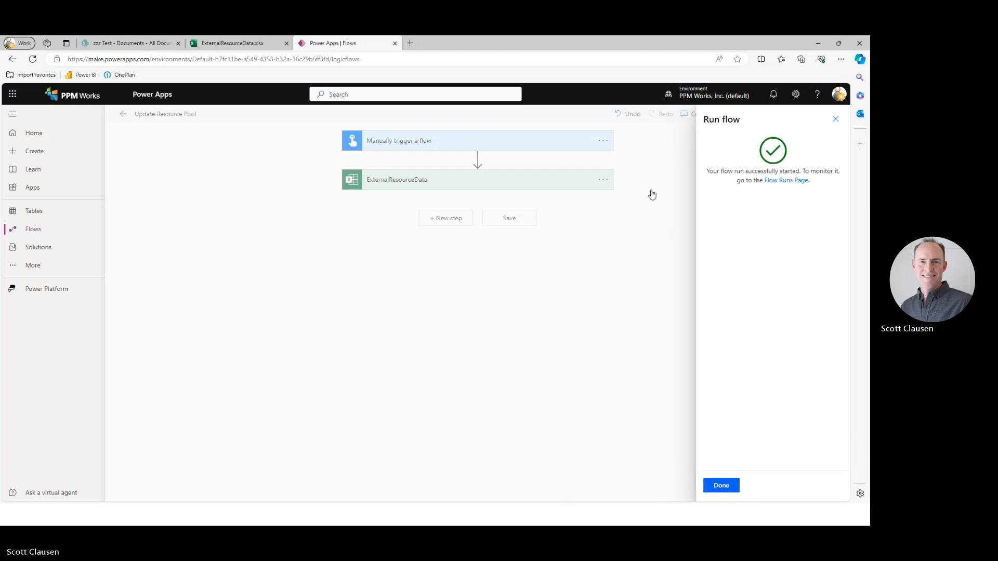
click(720, 488)
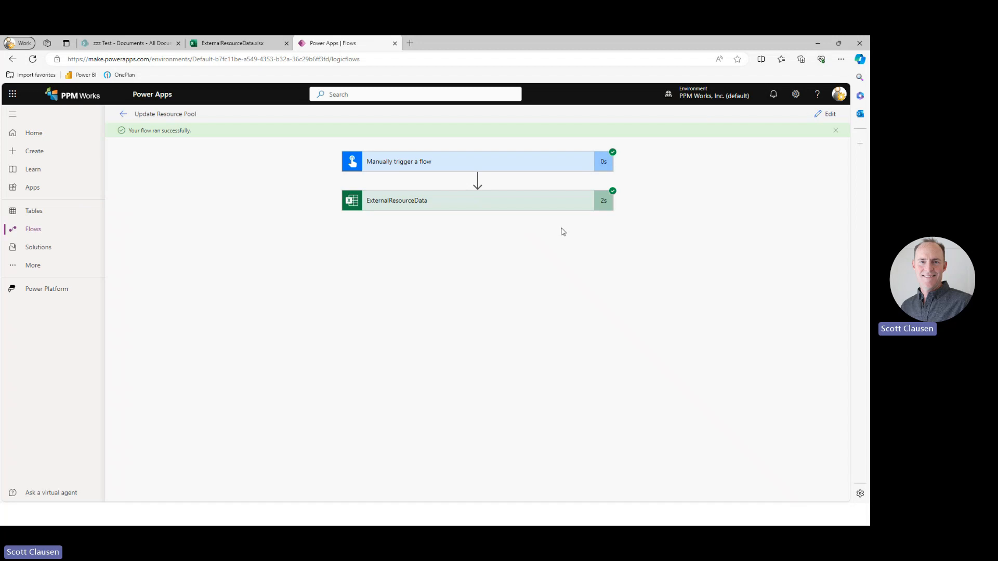
Examine the raw outputs of the ExternalResourceData action from the test run and close them again.
click(565, 204)
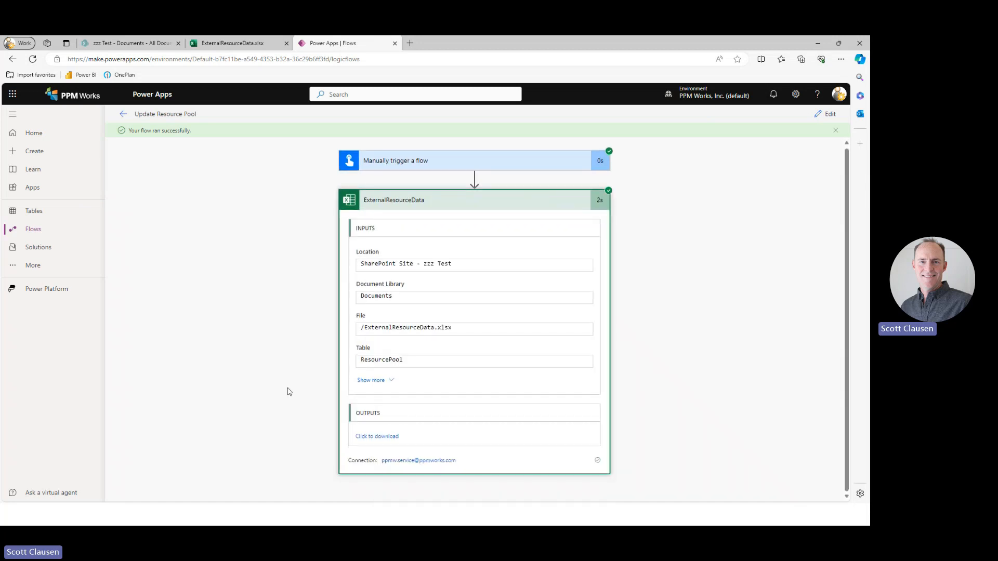
click(383, 436)
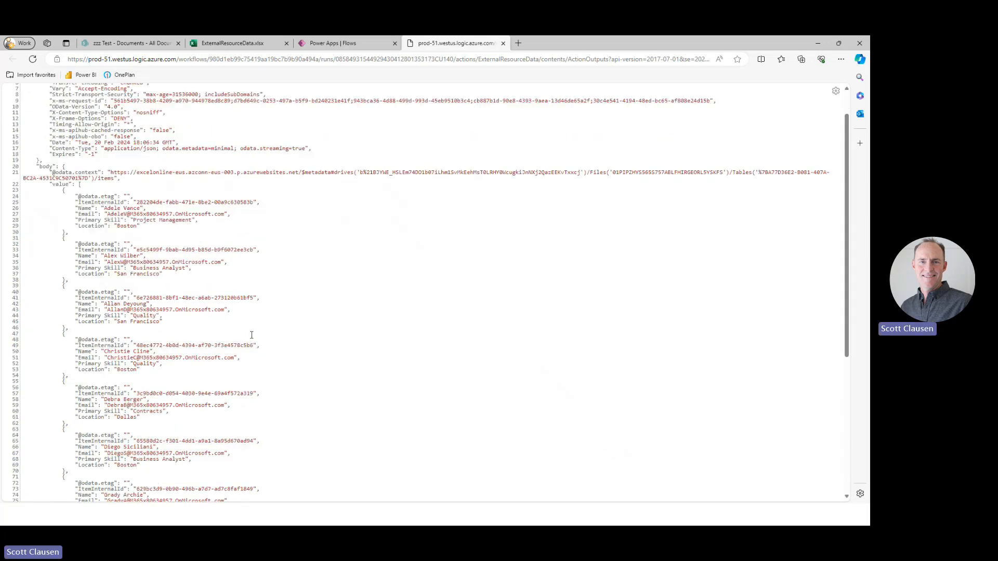
scroll(252, 335, down, 2)
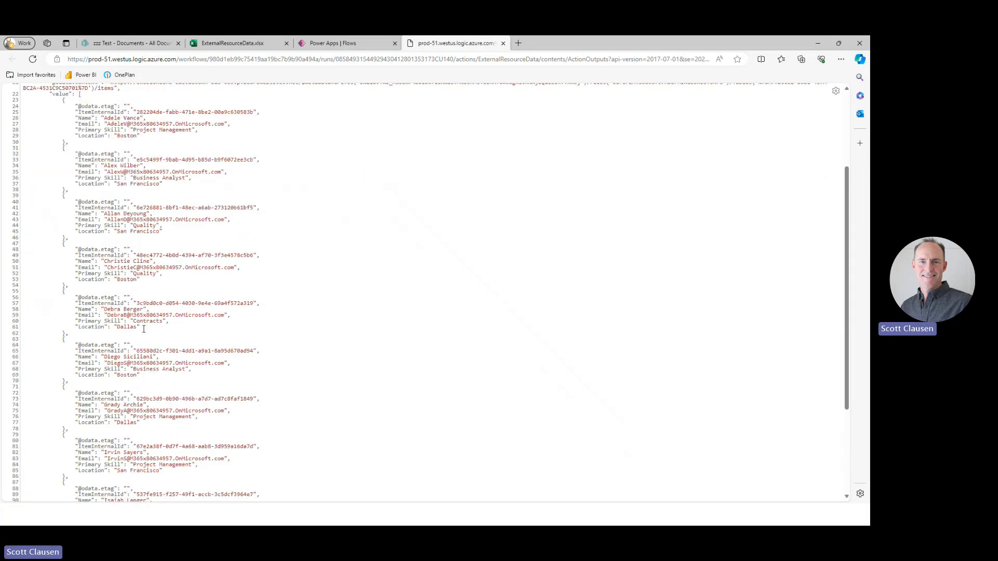
scroll(144, 329, down, 3)
scroll(206, 326, up, 6)
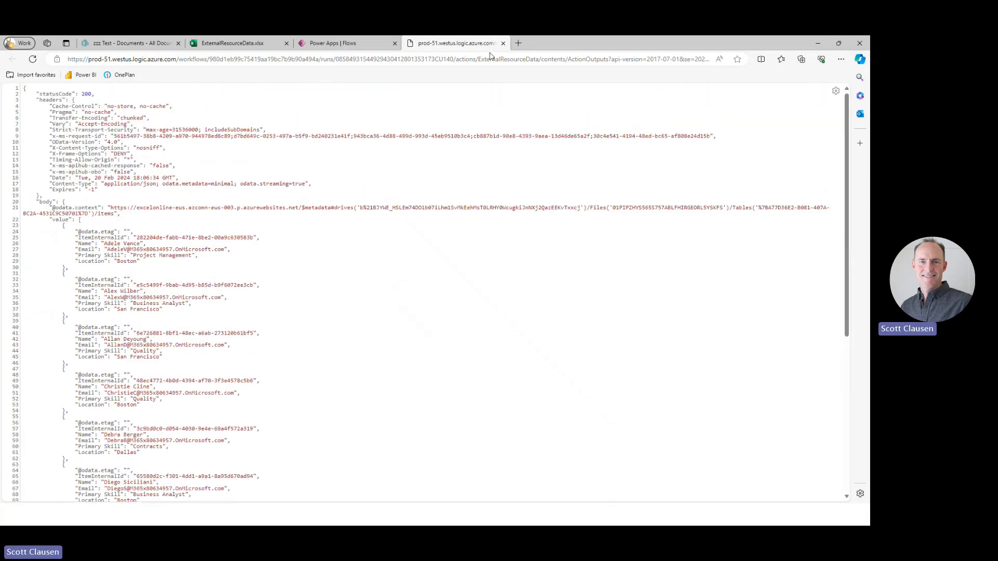
click(502, 43)
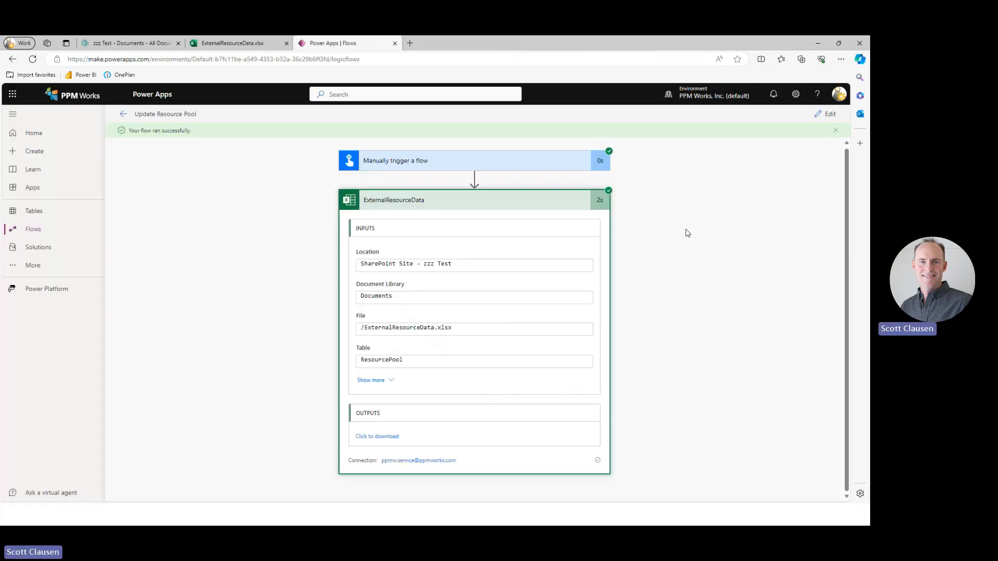
Return to editing the flow and add an Apply to each control that loops over the value output of ExternalResourceData.
click(826, 114)
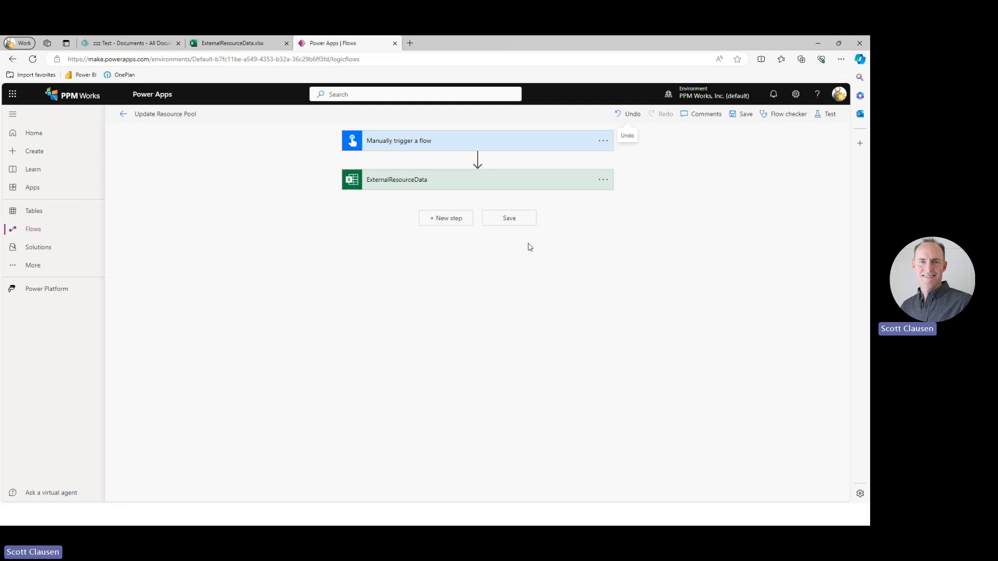
click(450, 219)
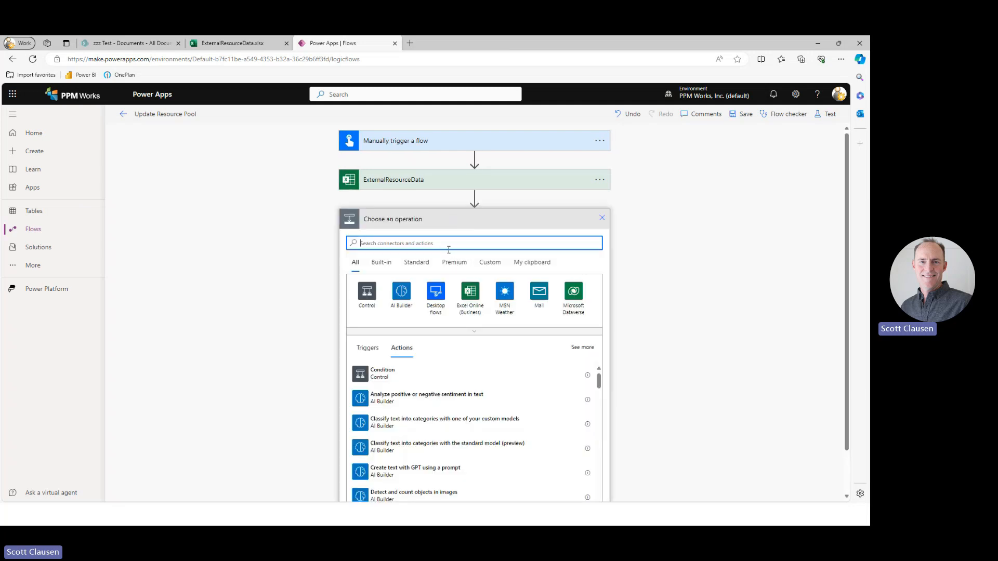
text(for each)
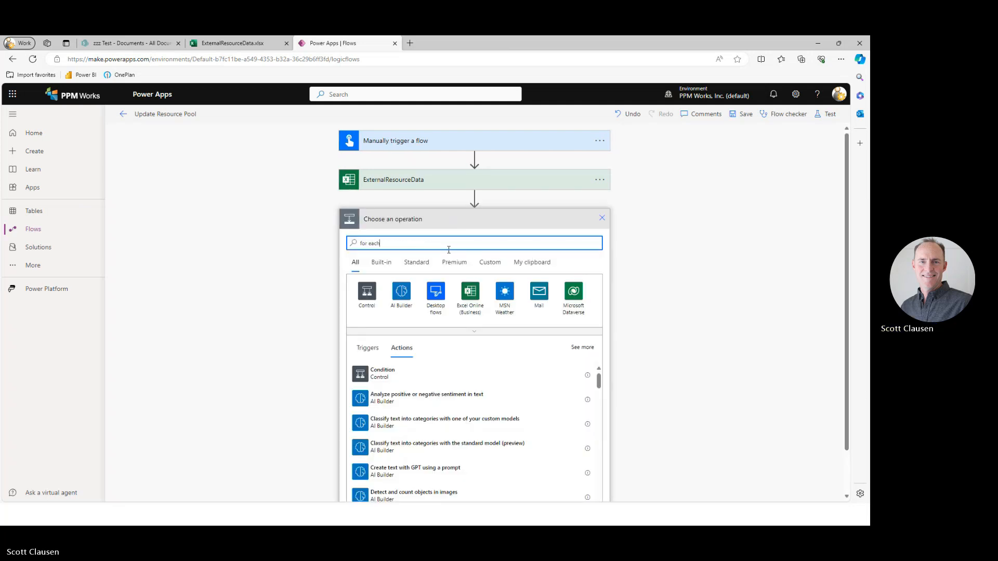
click(402, 292)
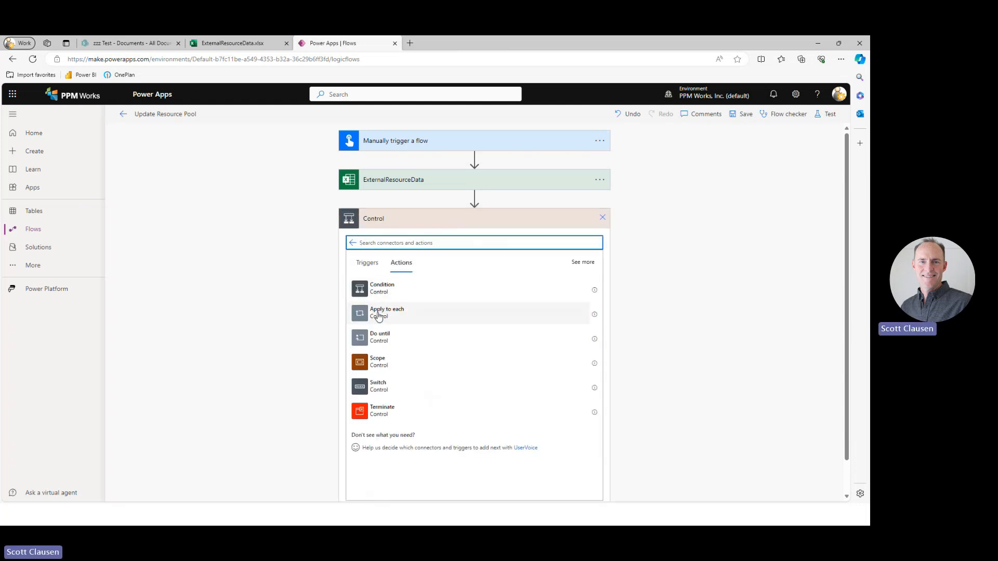
click(379, 314)
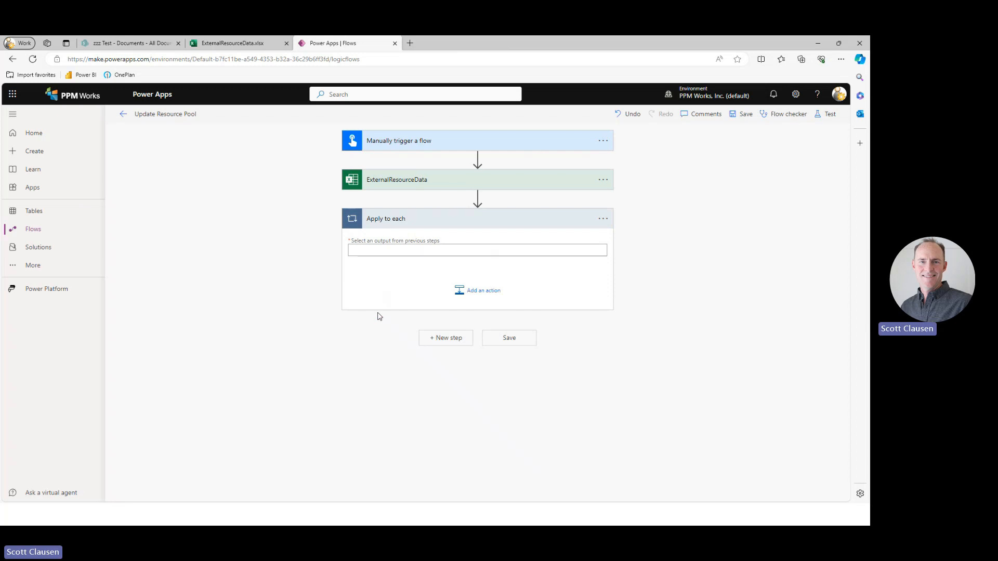
click(435, 253)
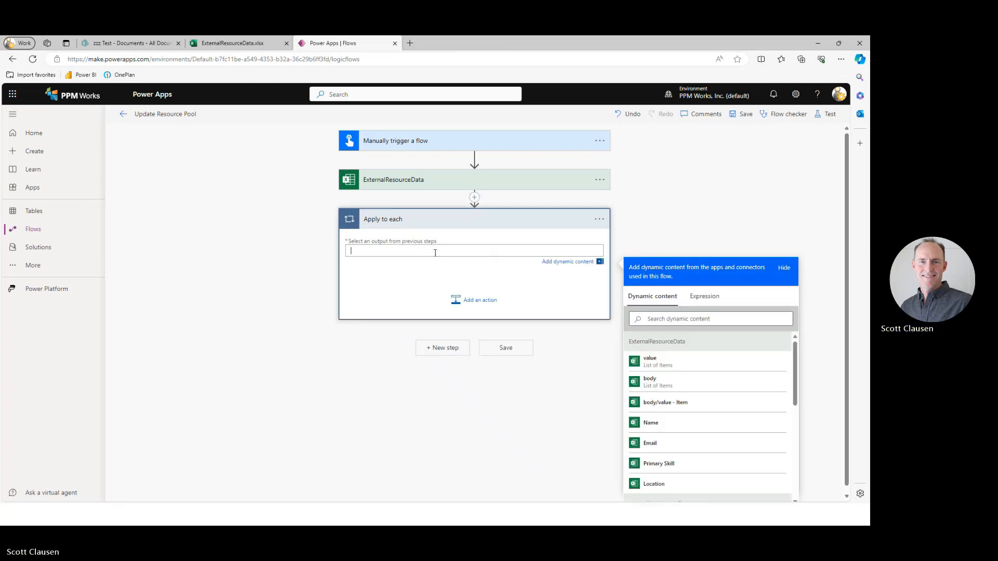
click(650, 360)
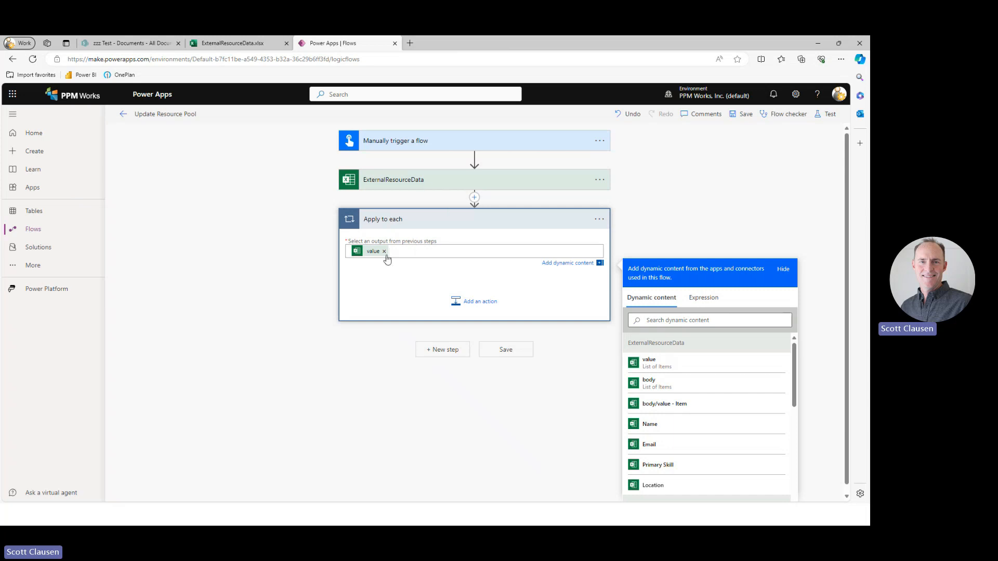
mouse_move(371, 255)
Rename the Apply to each control to EachRow.
click(603, 223)
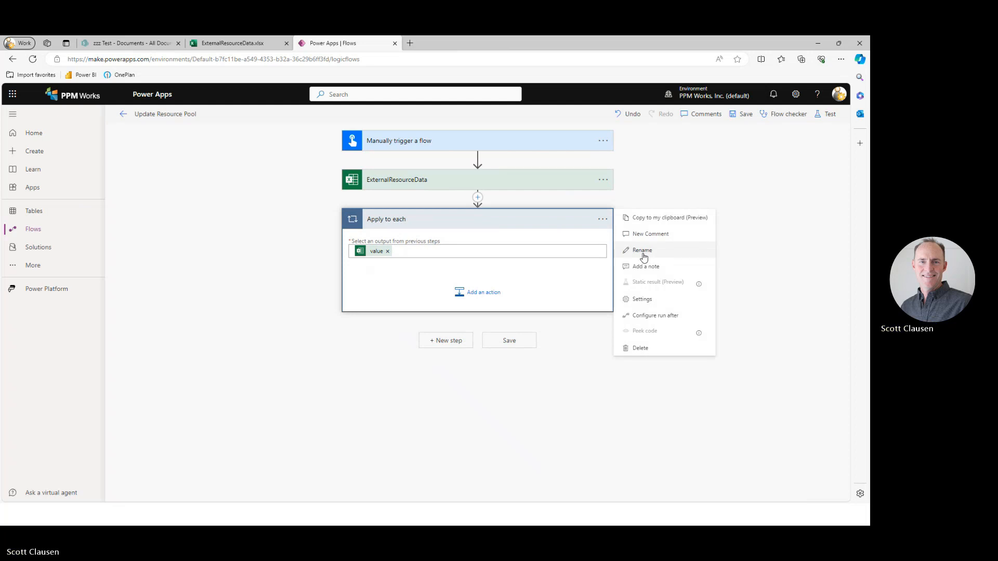
click(641, 250)
key(BackSpace)
text(Each)
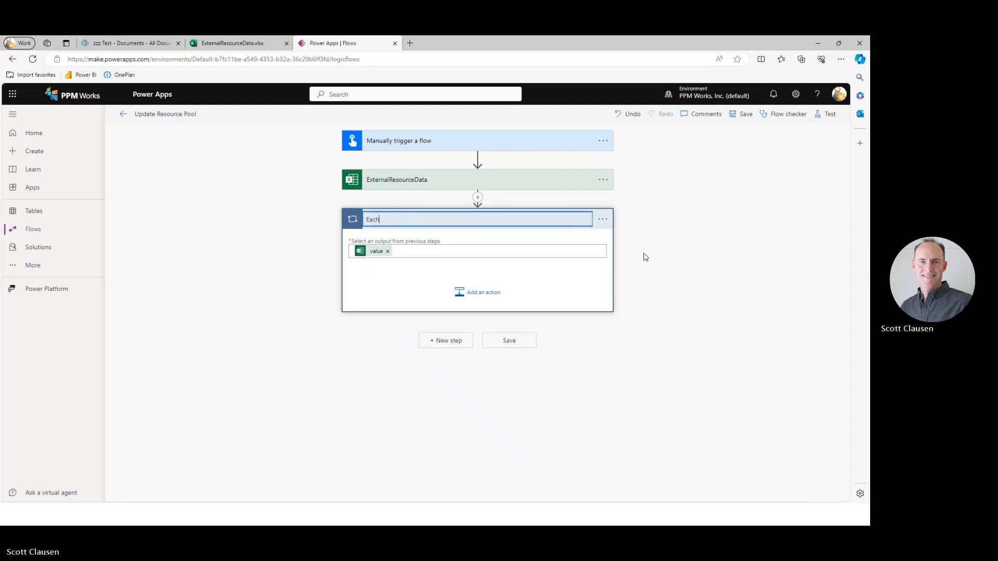
text(Row)
click(726, 292)
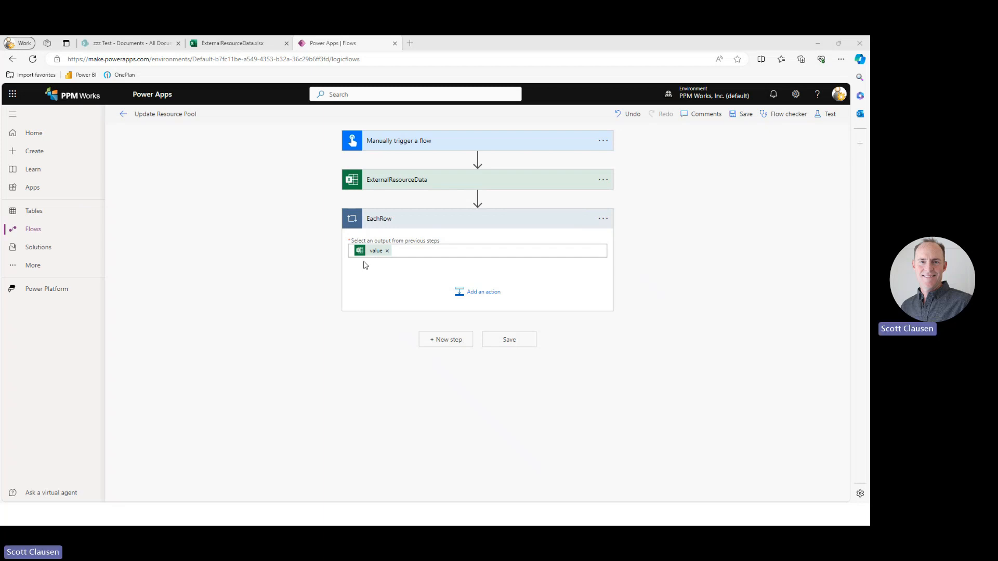
Add the premium HTTP action inside the EachRow loop and set its method to GET.
click(474, 299)
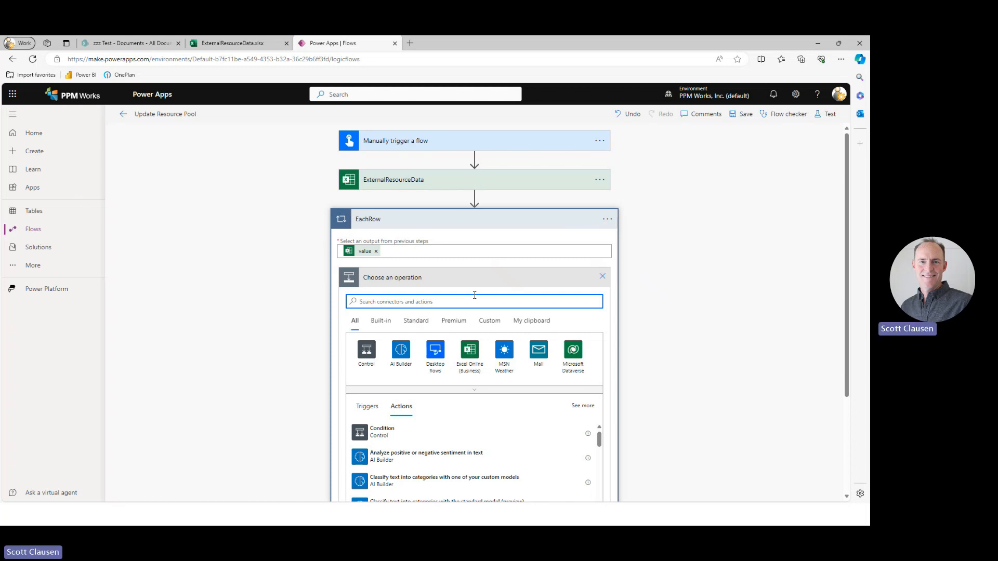
text(htt)
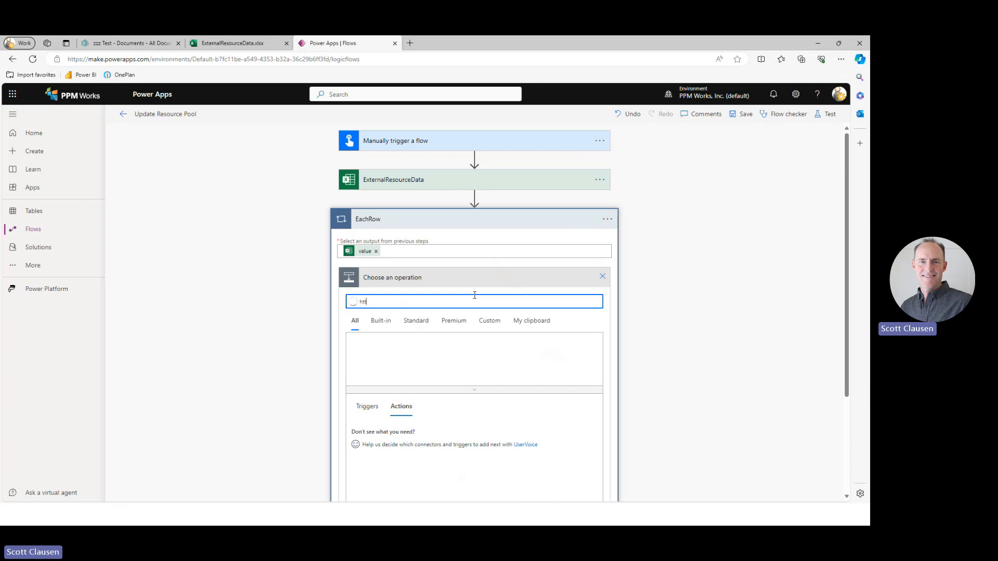
text(p)
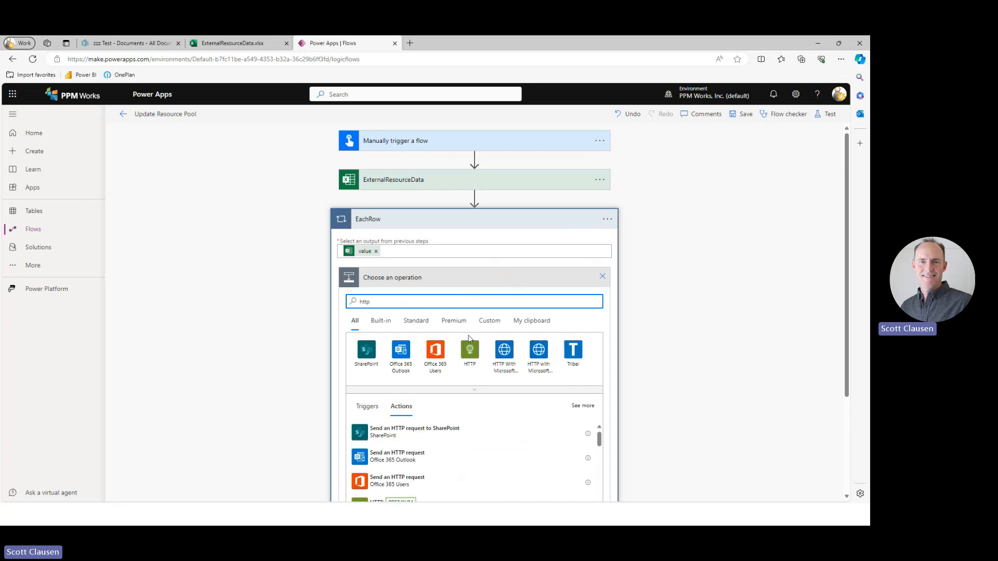
click(475, 353)
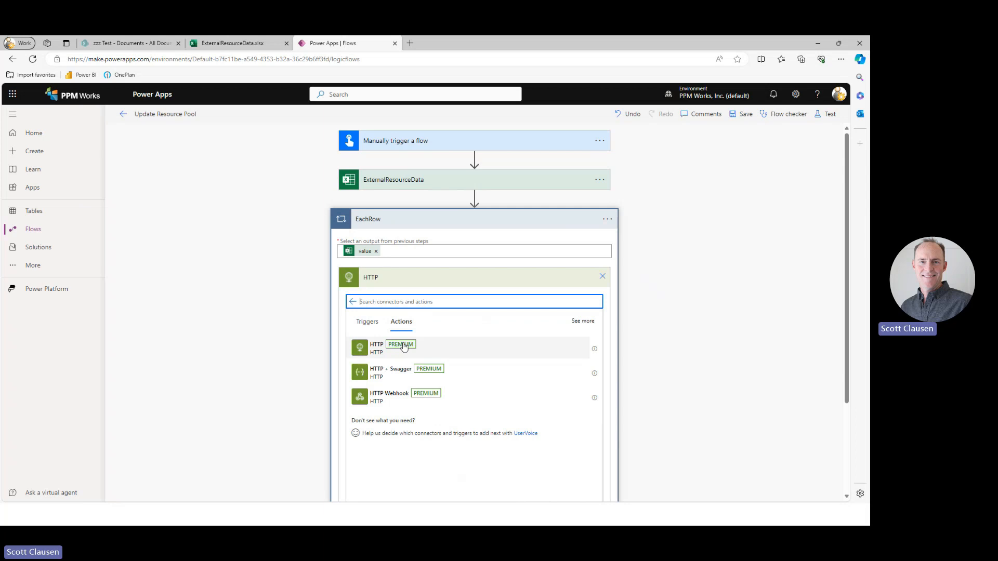
click(376, 353)
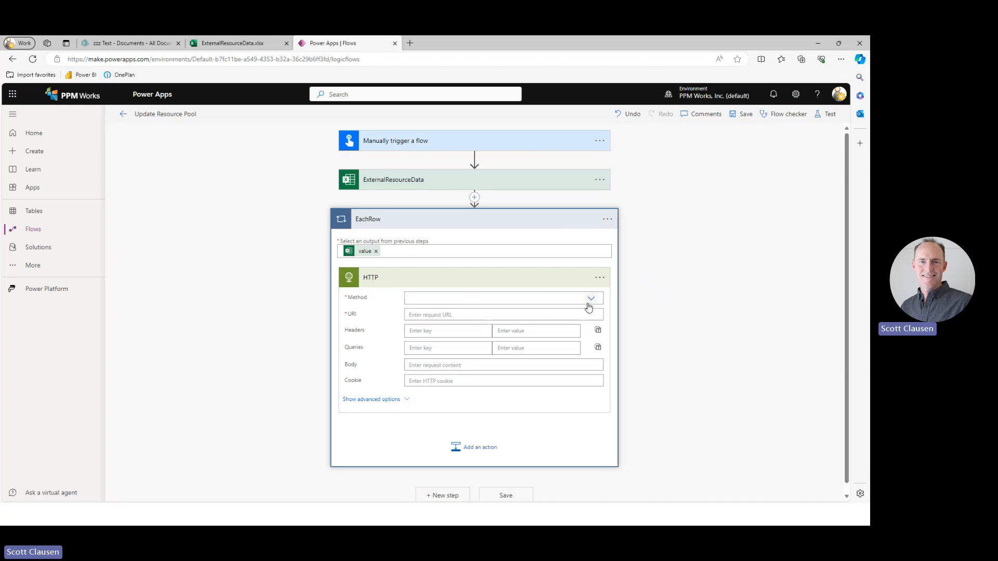
click(413, 302)
click(415, 314)
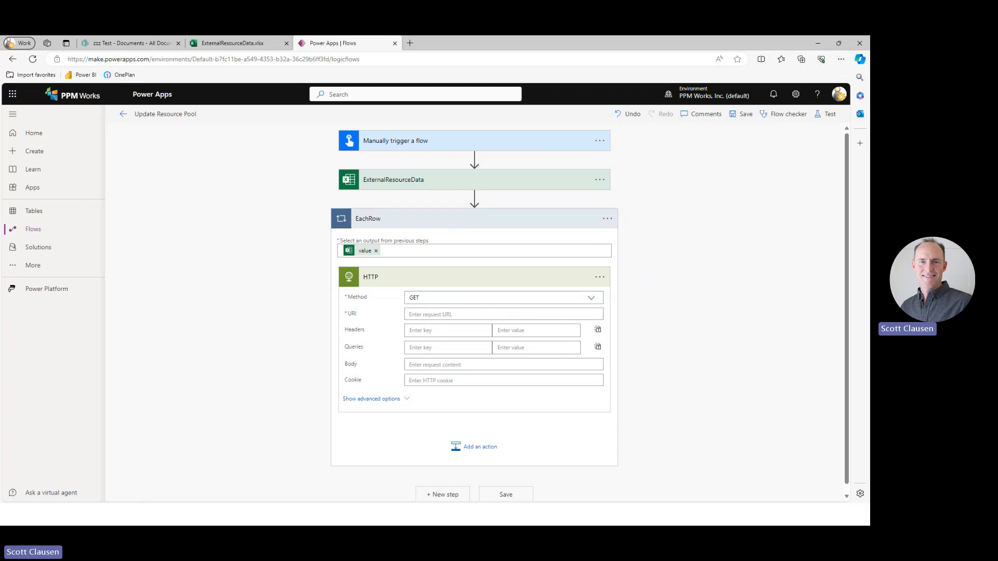
Switch to the OnePlan API Help page and find the Get resources call in the Resources section.
key(super+d)
key(super+d)
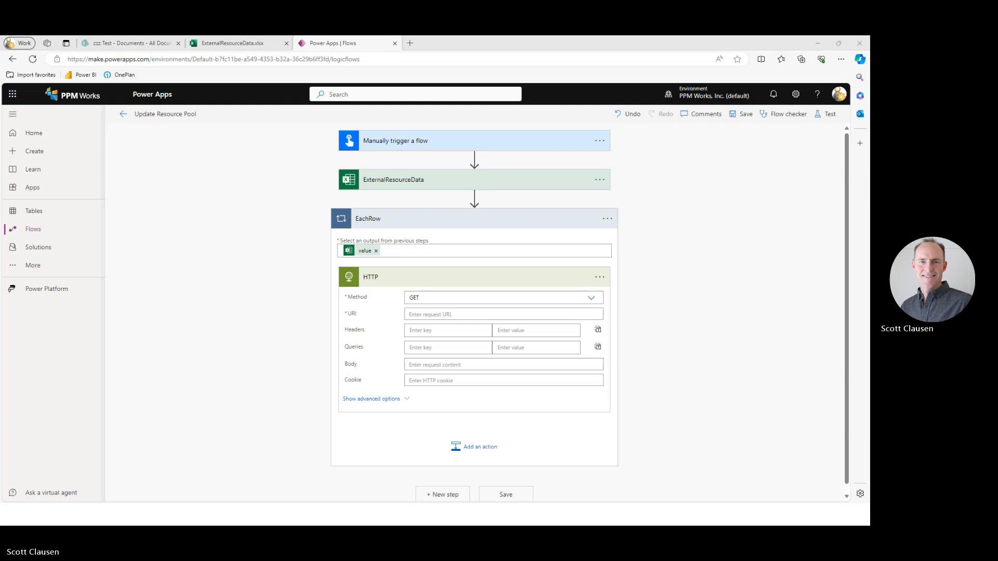
key(alt+Tab)
click(324, 46)
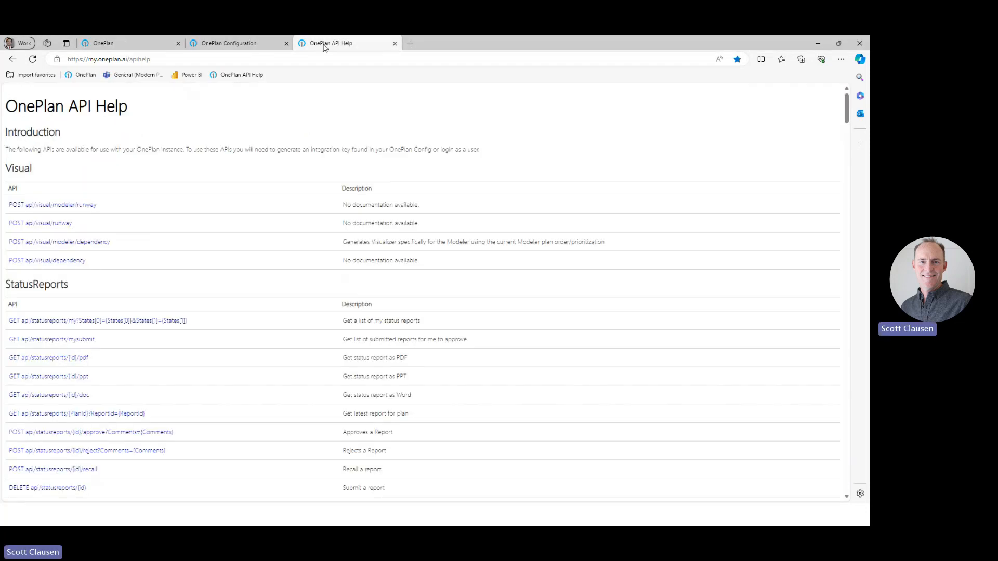
click(193, 60)
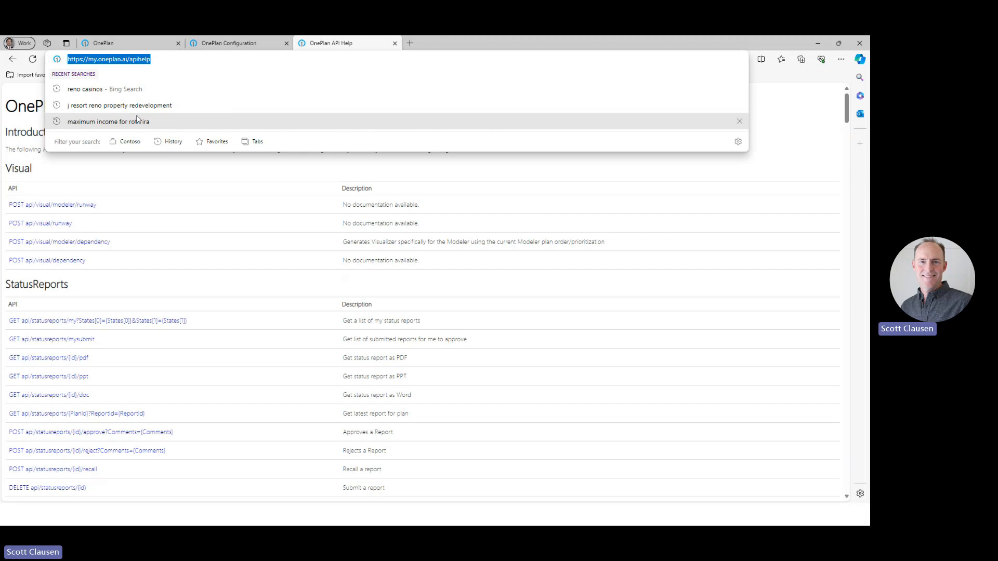
click(216, 174)
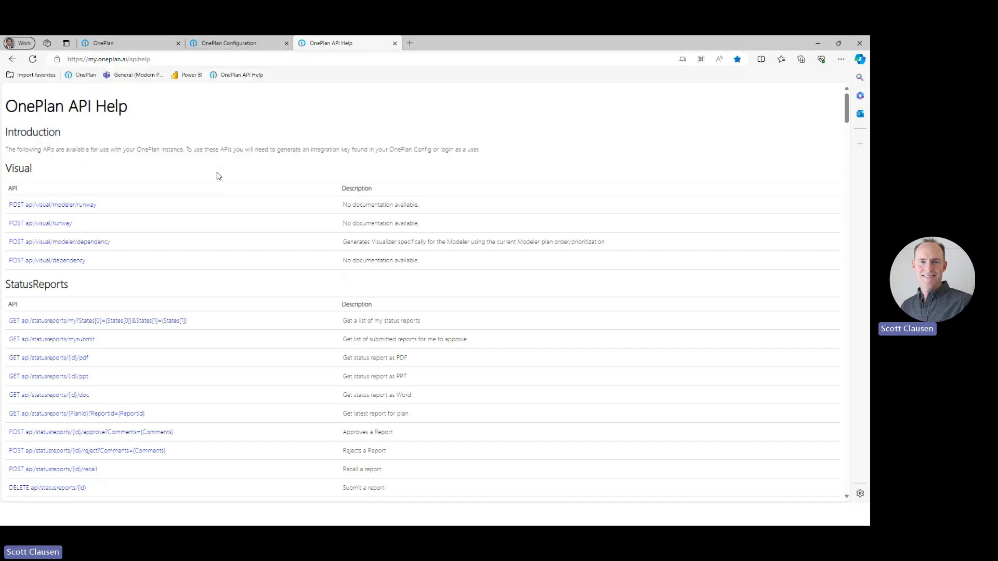
scroll(219, 239, down, 3)
scroll(220, 240, up, 3)
scroll(121, 290, down, 10)
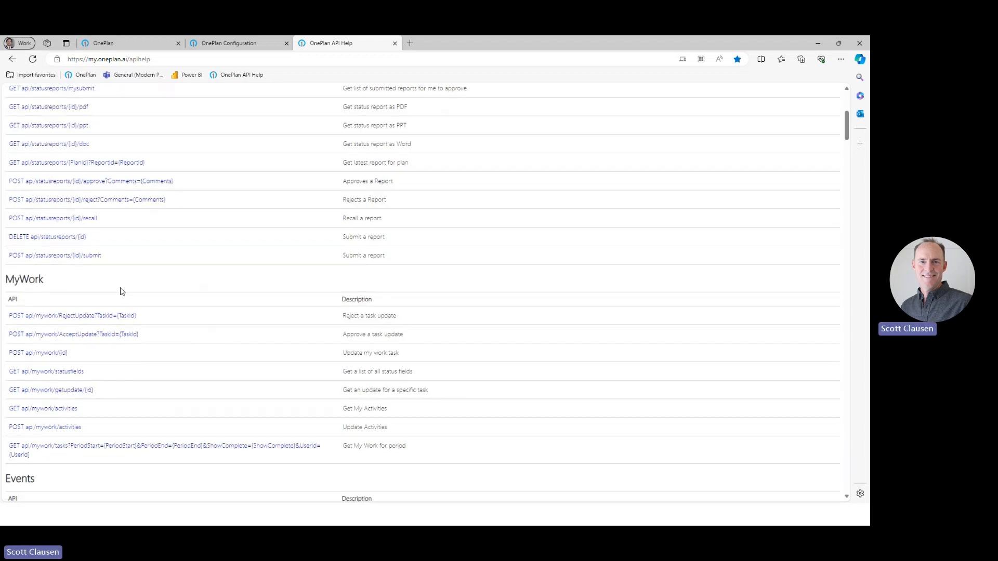
scroll(120, 291, down, 10)
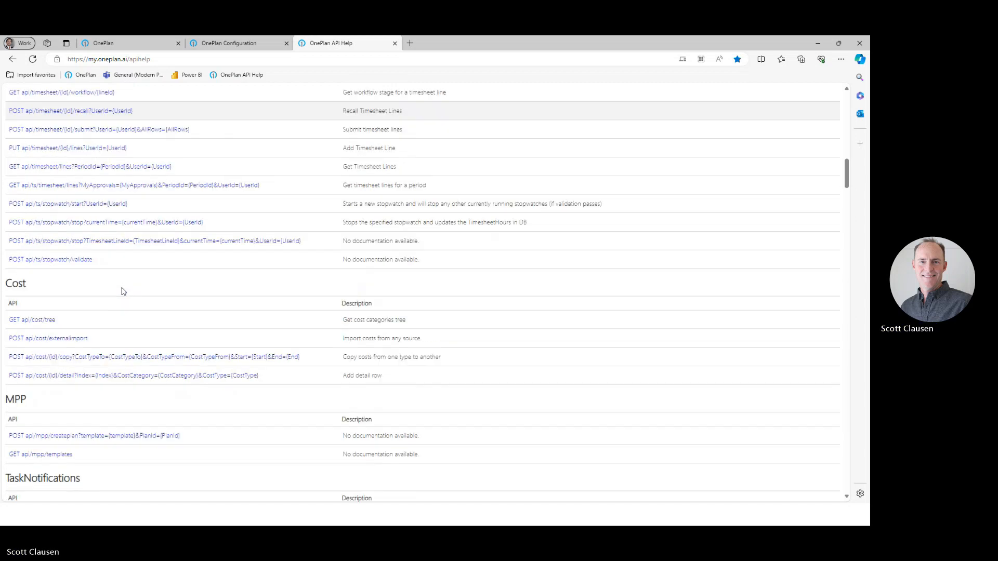
scroll(123, 291, down, 7)
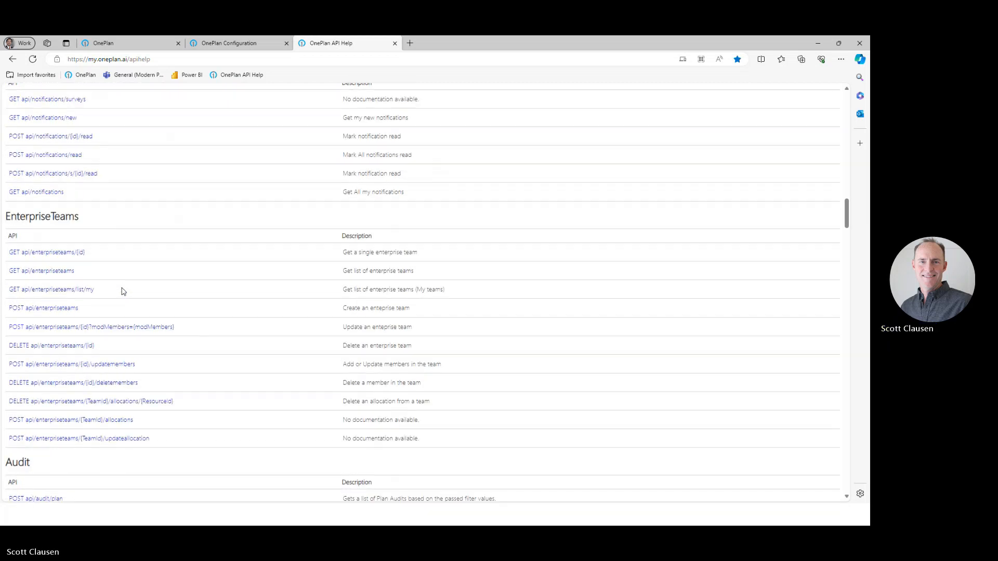
scroll(123, 292, down, 10)
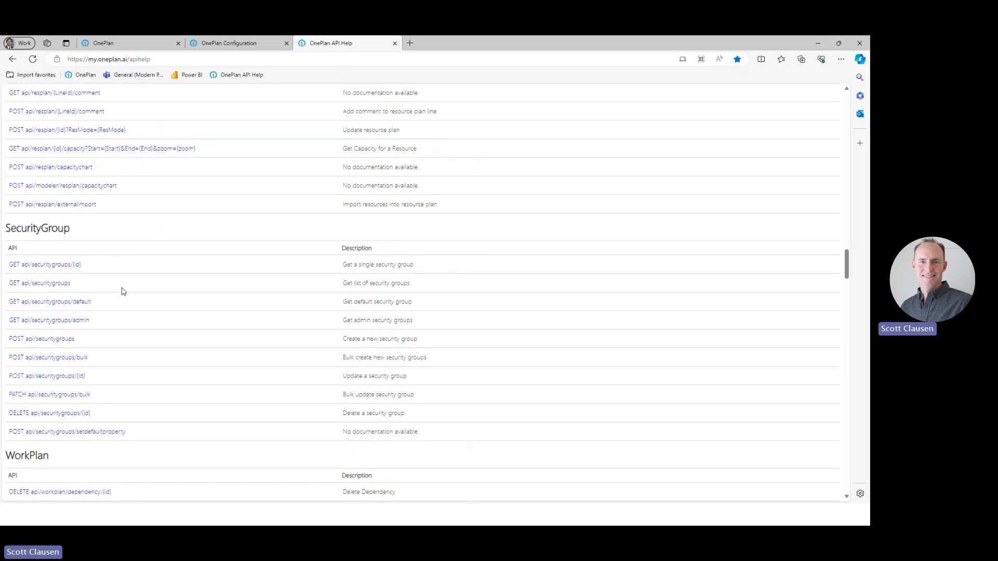
scroll(124, 291, down, 10)
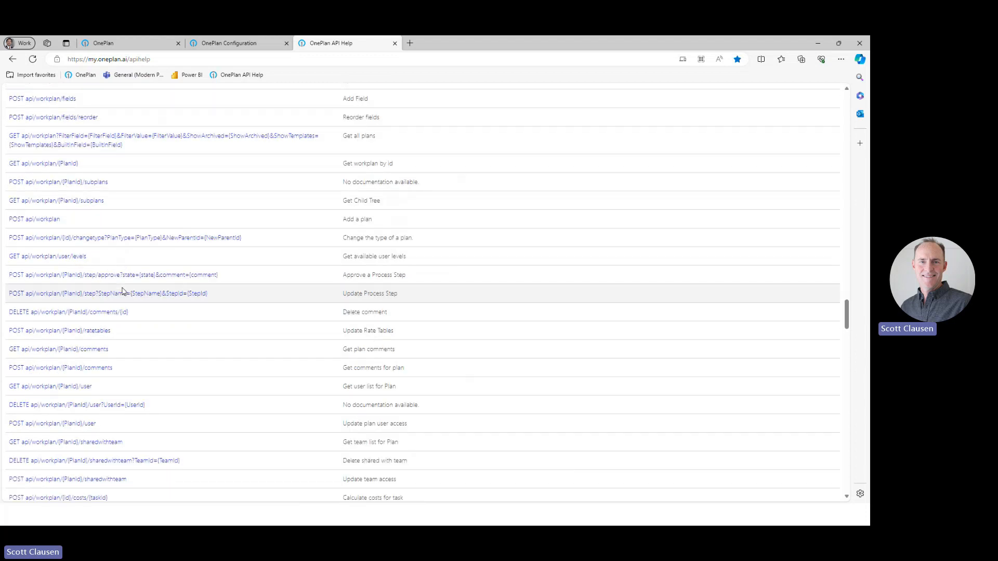
scroll(123, 292, down, 8)
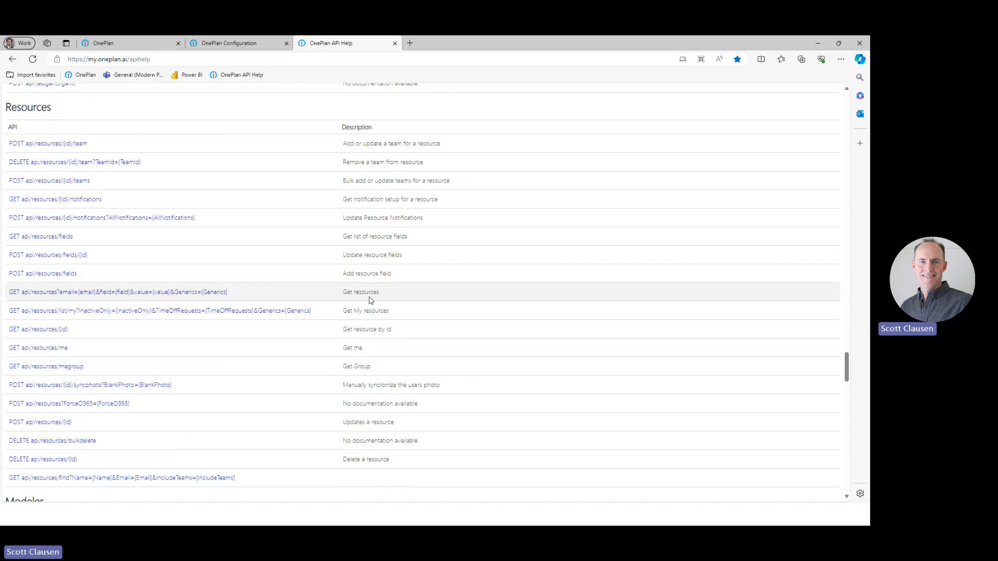
drag(375, 295, 342, 297)
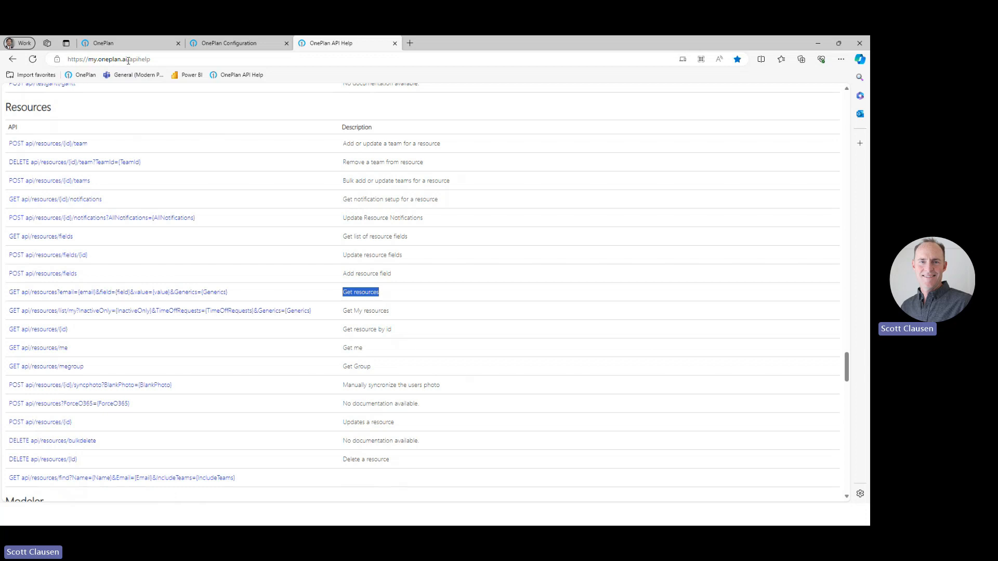
drag(128, 61, 45, 64)
key(ctrl+c)
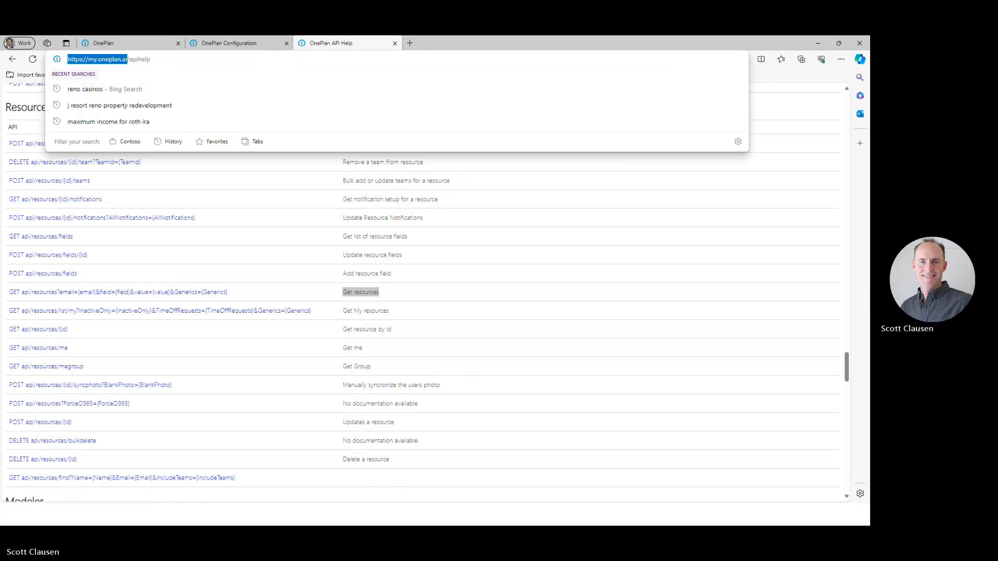
key(alt+Tab)
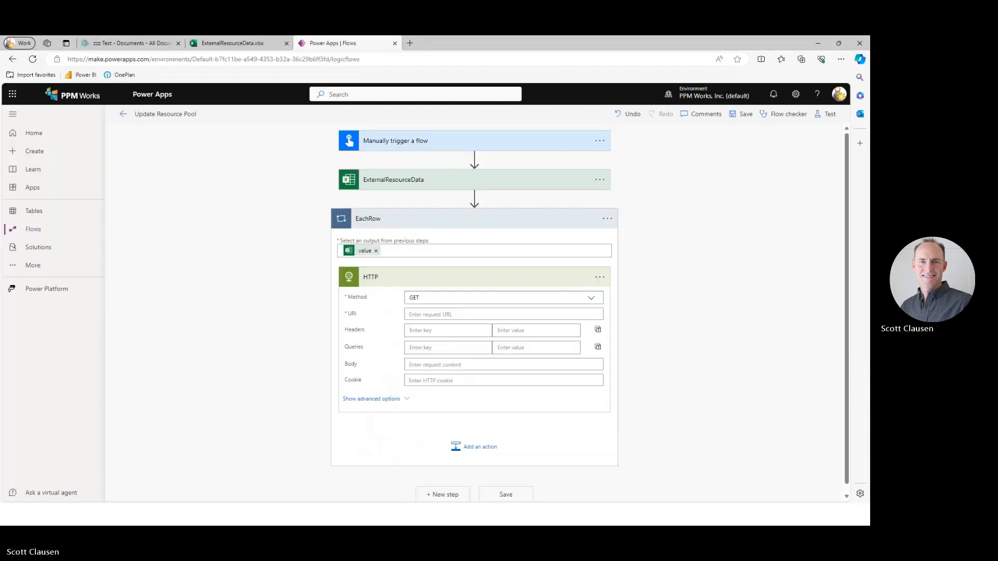
click(449, 314)
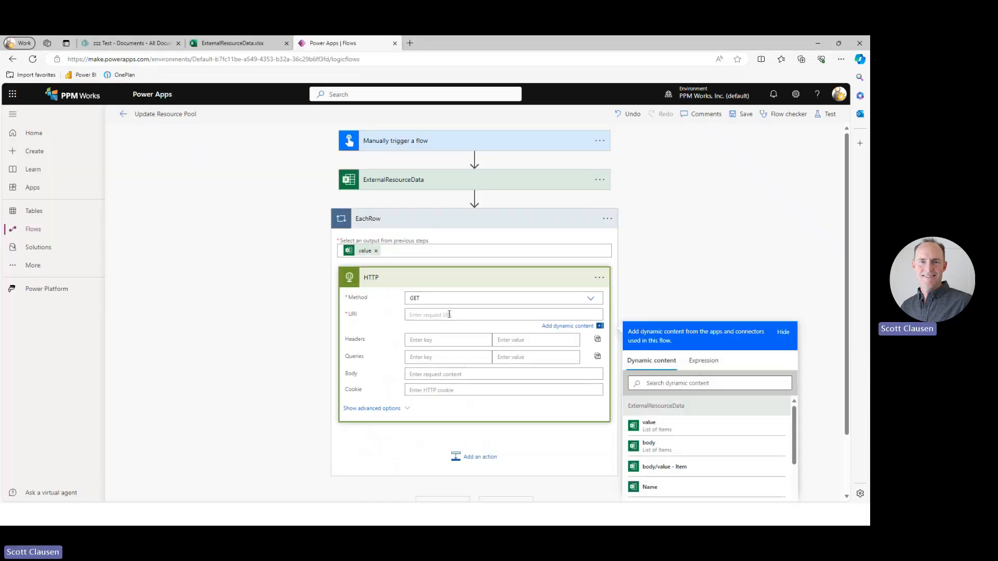
key(ctrl+v)
Copy api/resources?email= from the Get resources documentation and append it to the HTTP action's URI.
key(alt+Tab)
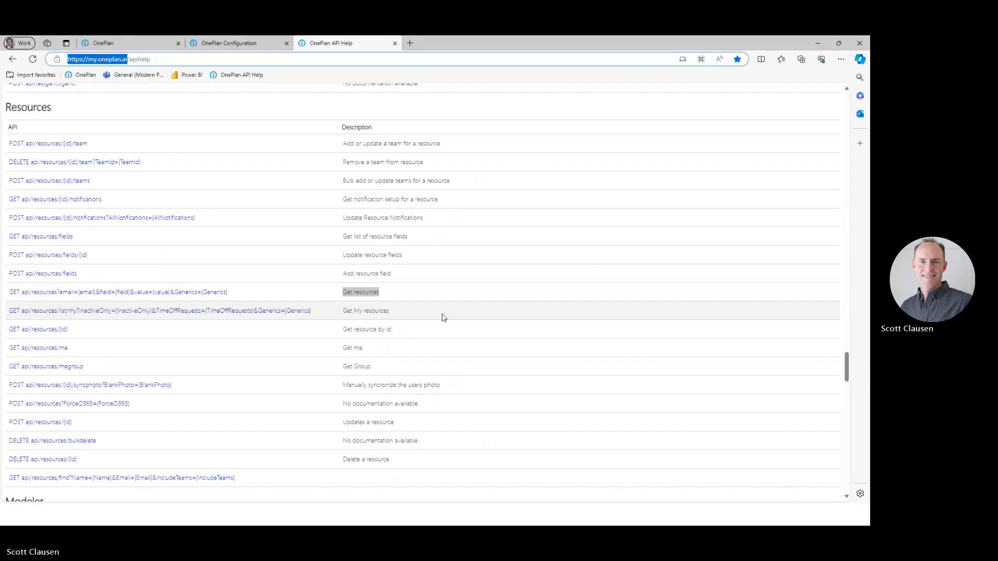
click(94, 294)
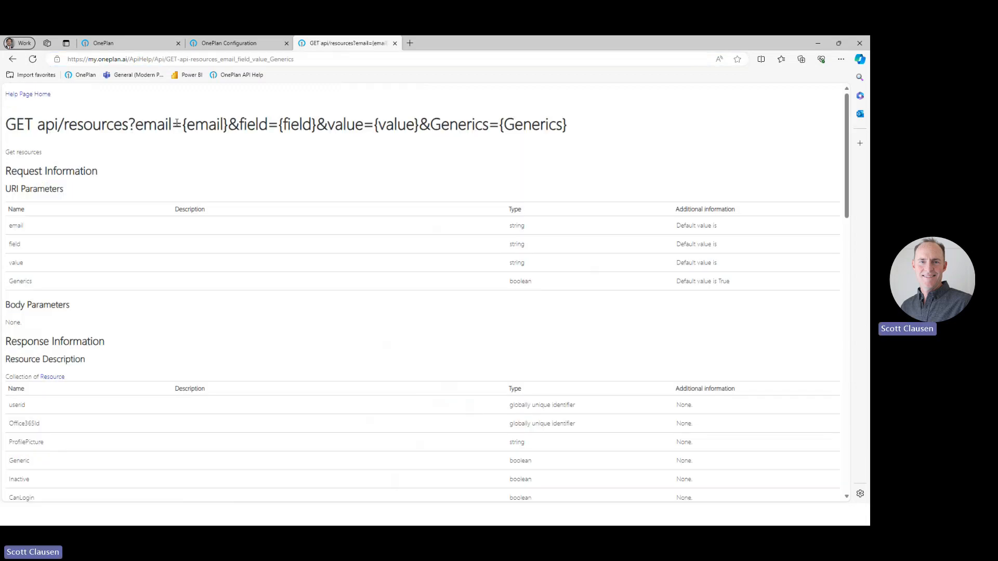
drag(182, 125, 37, 135)
key(ctrl+c)
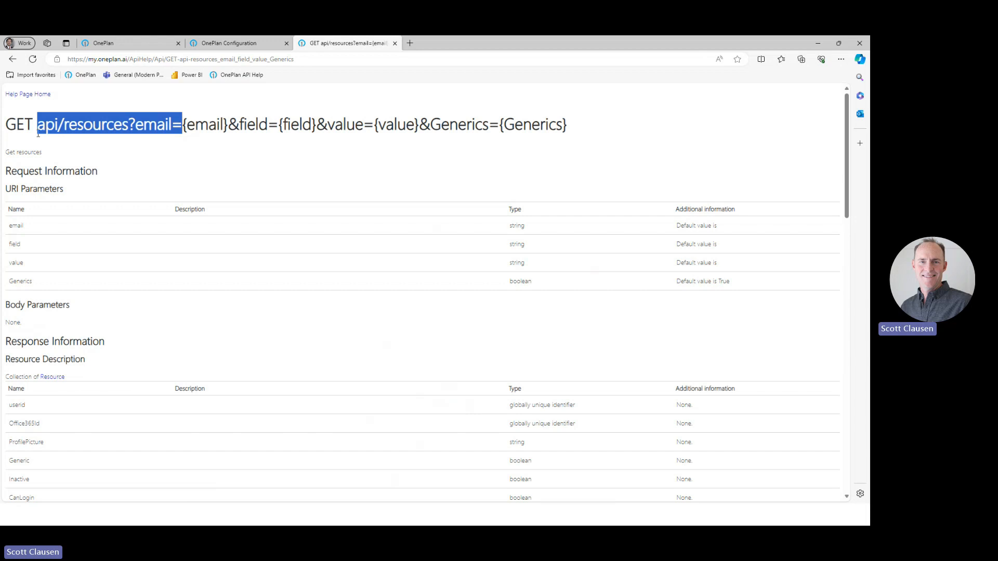
key(alt+Tab)
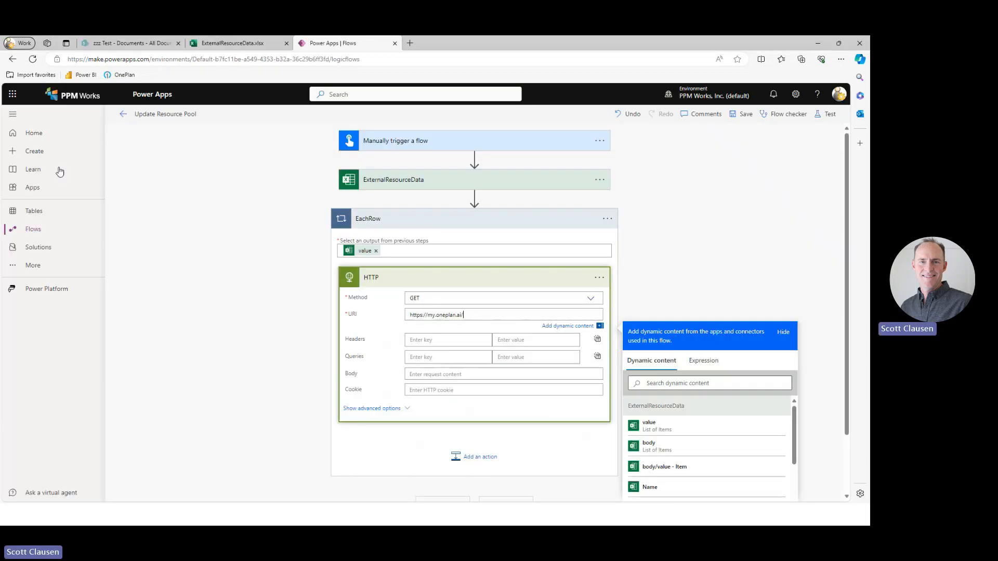
key(ctrl+v)
Complete the HTTP action's URI with the Email dynamic content from ExternalResourceData.
scroll(672, 462, down, 2)
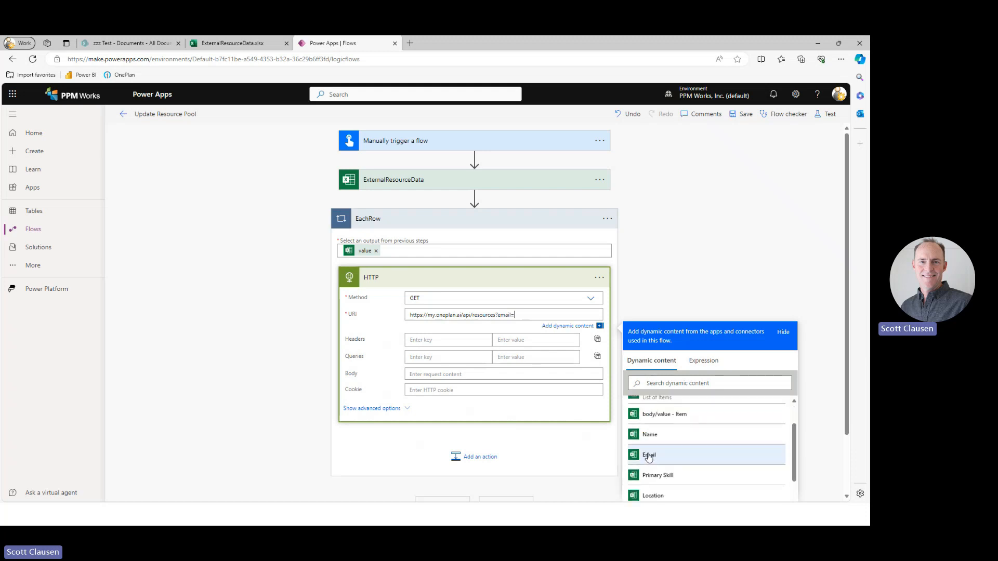
click(649, 456)
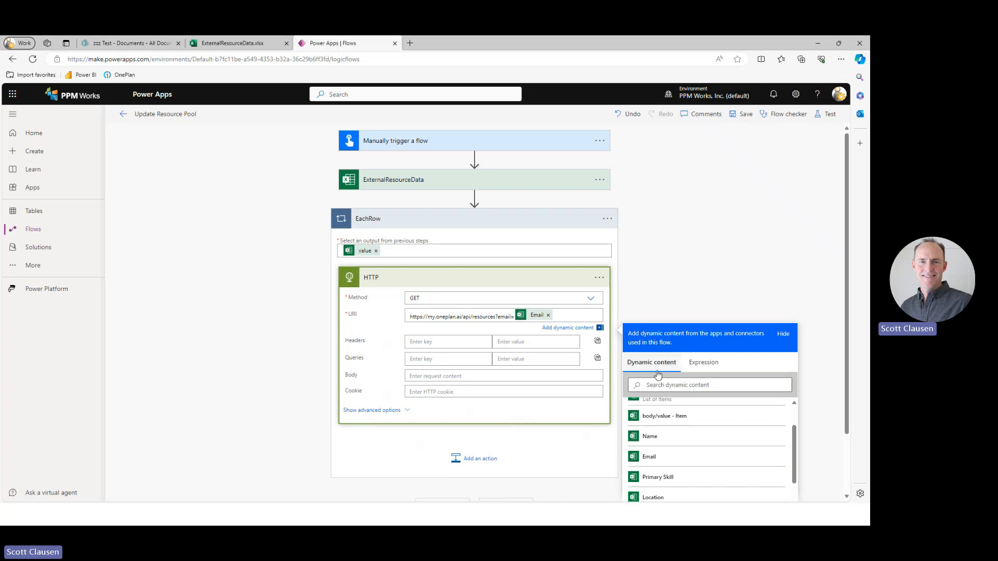
click(639, 293)
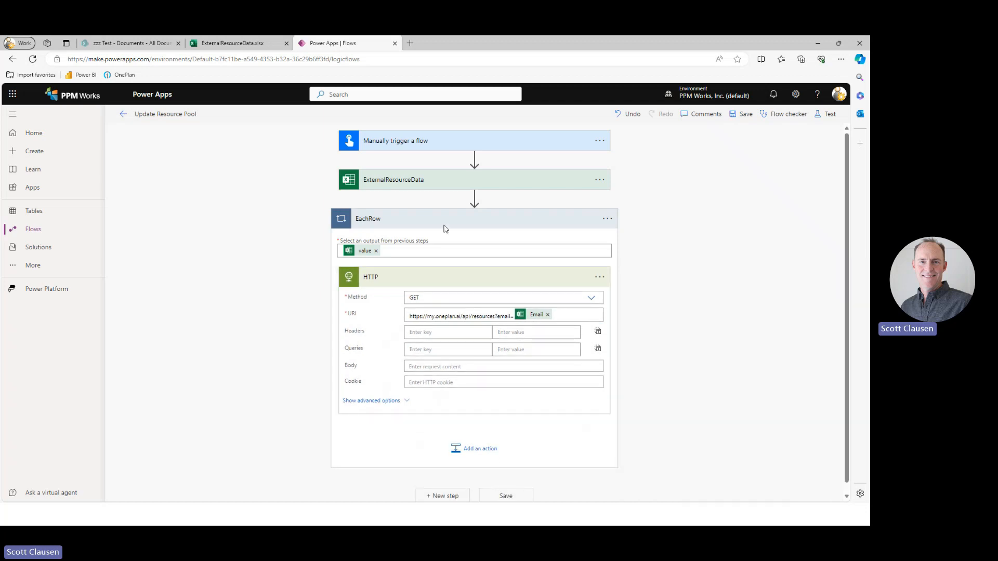
Reveal the HTTP action's advanced options and set its authentication to Basic.
mouse_move(540, 317)
click(398, 401)
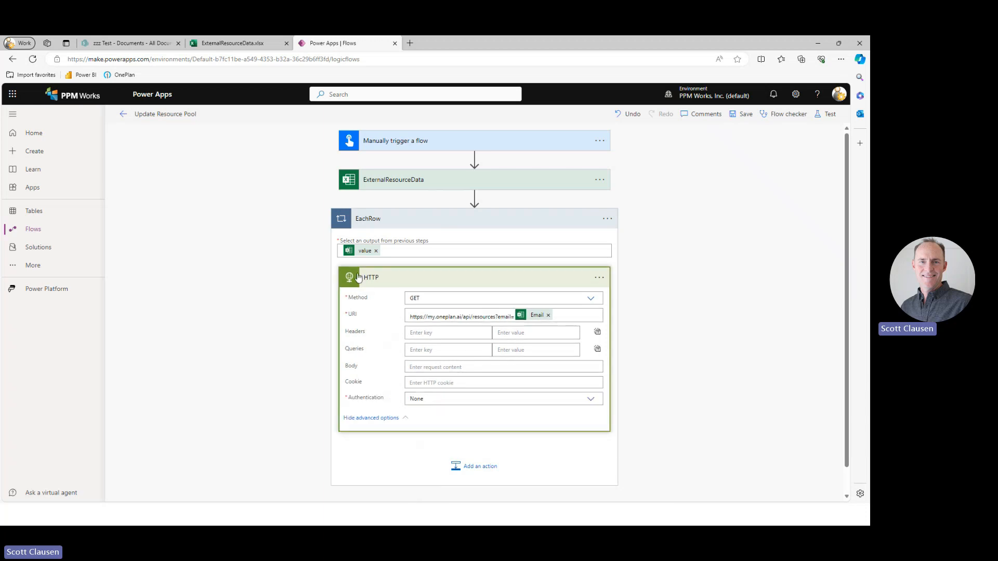
click(382, 418)
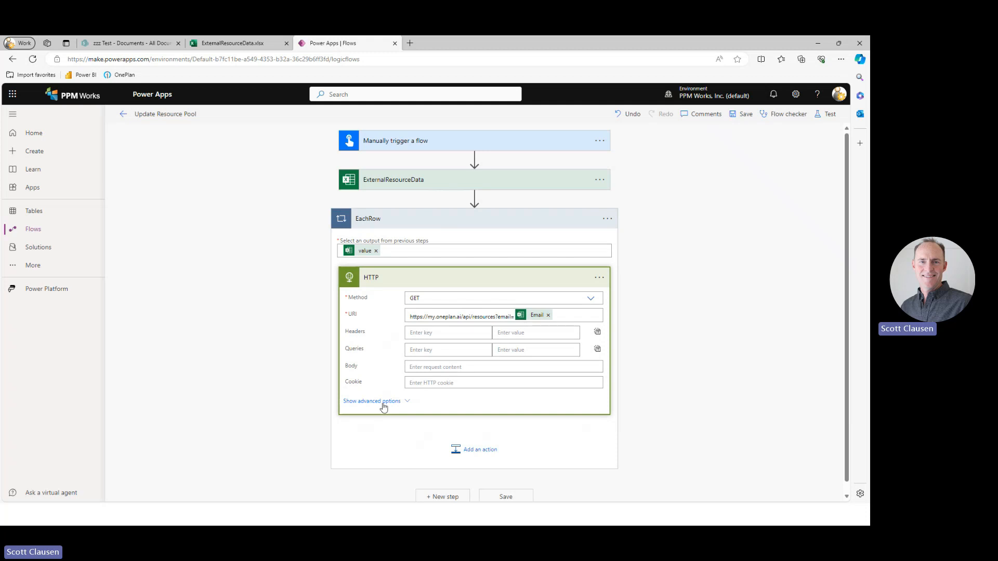
click(385, 403)
click(591, 400)
click(443, 427)
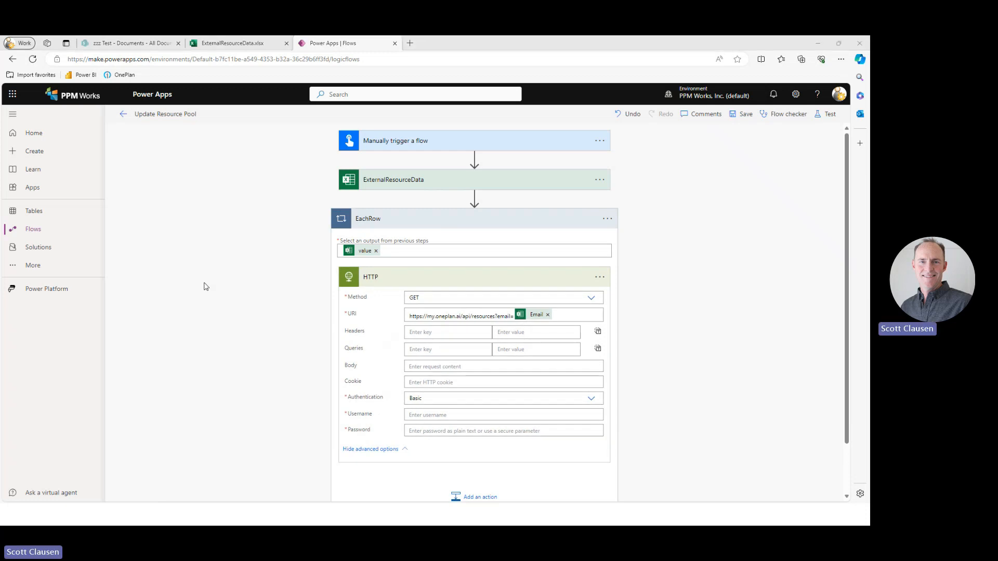
Switch to OnePlan and open the Integrations settings in its configuration.
key(alt+Tab)
click(139, 48)
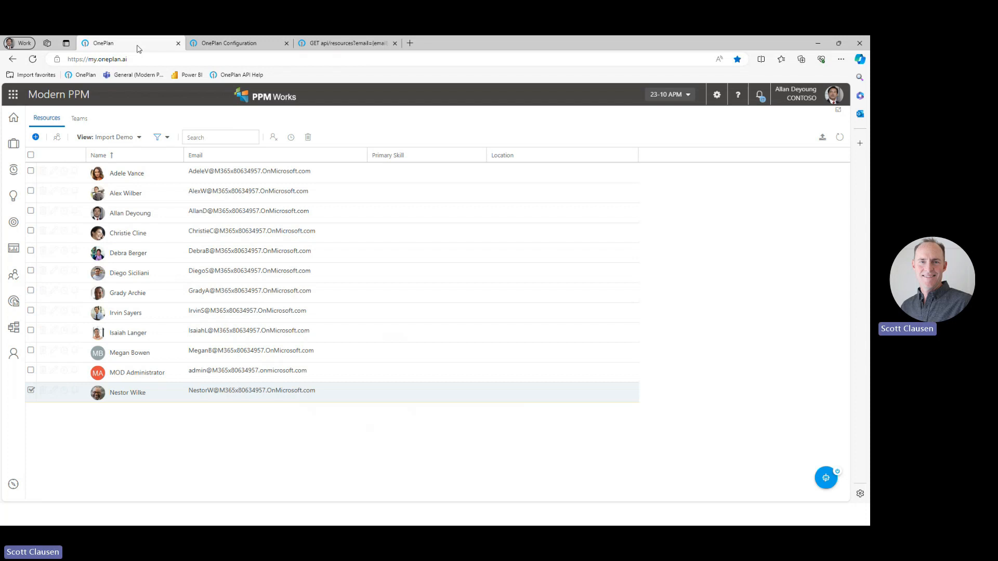
click(717, 97)
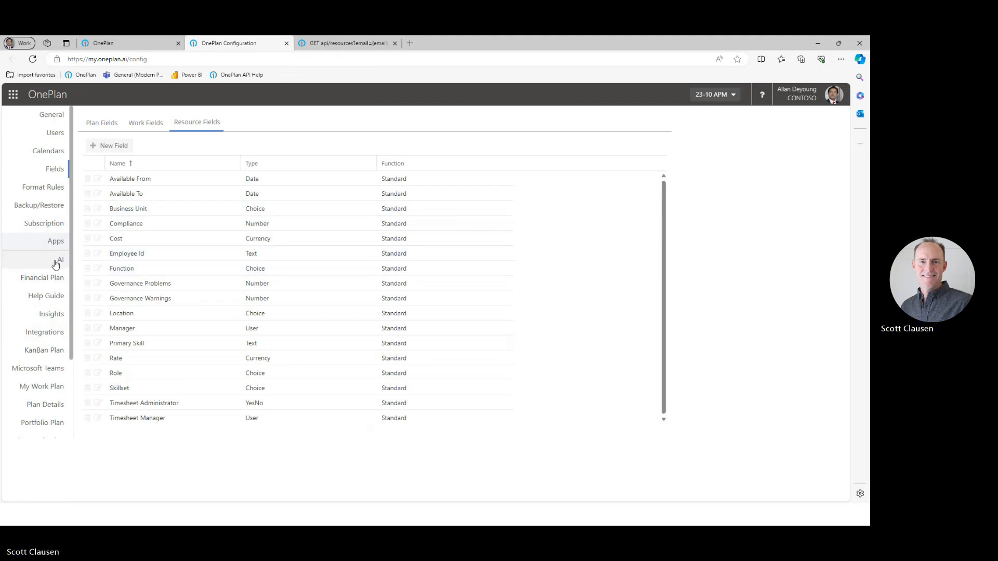
click(47, 332)
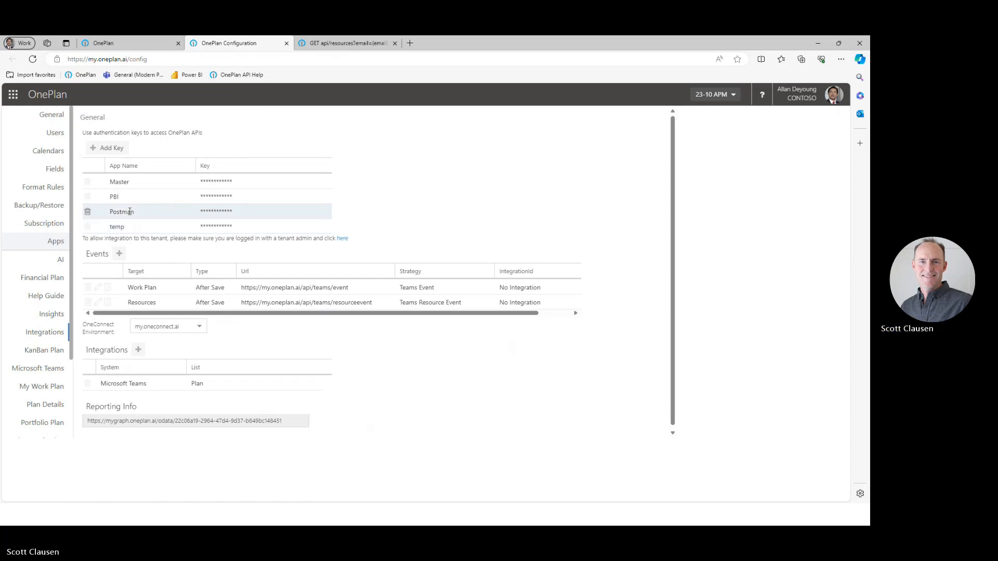
click(109, 149)
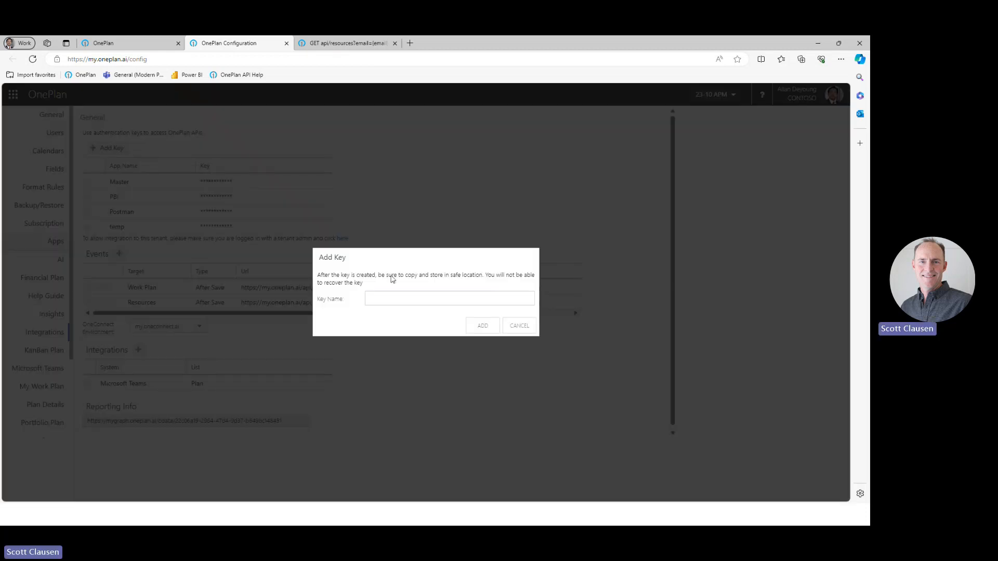
click(386, 299)
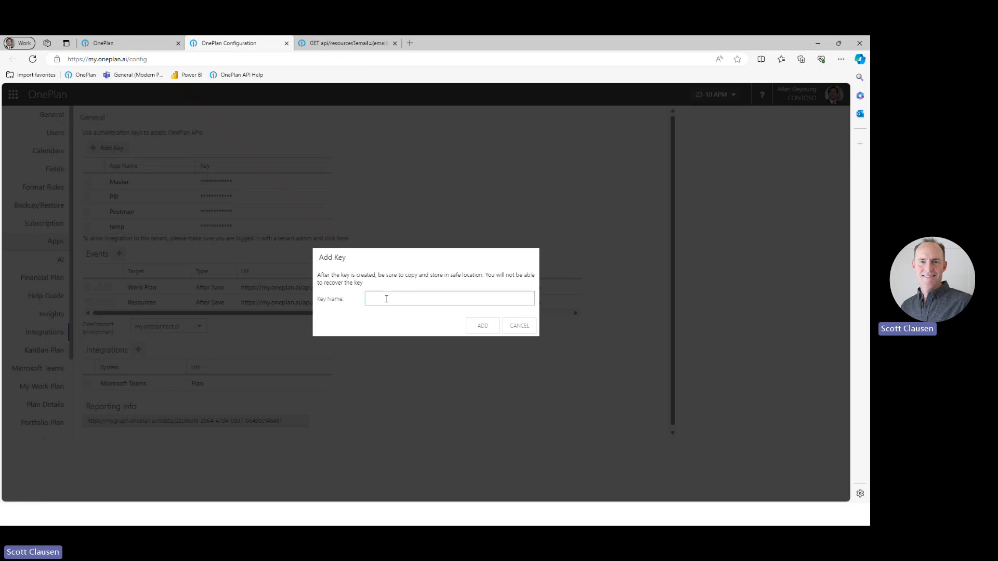
text(Res)
click(520, 326)
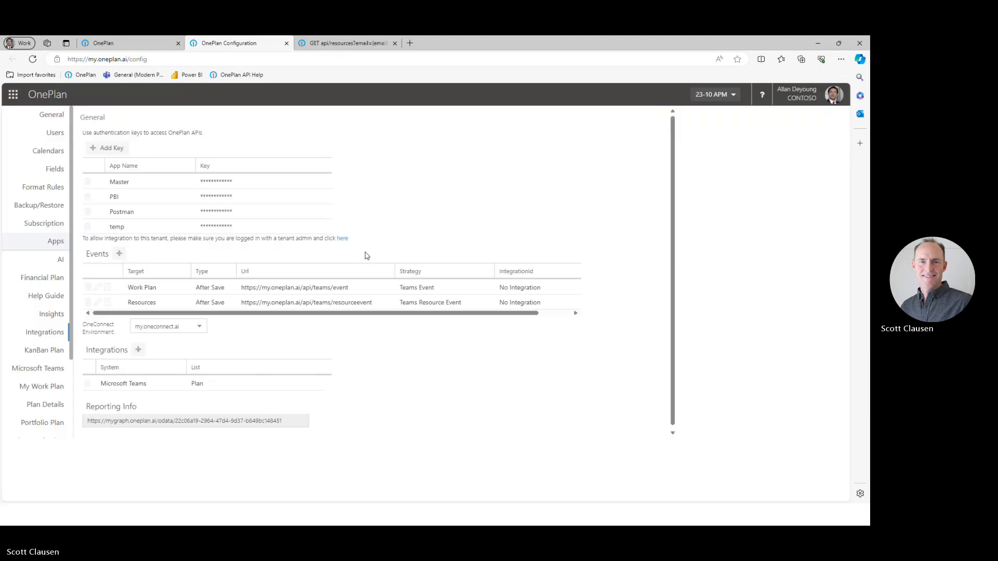
Add a new OnePlan API authentication key named SampleKey.
click(109, 150)
click(422, 295)
text(Sa)
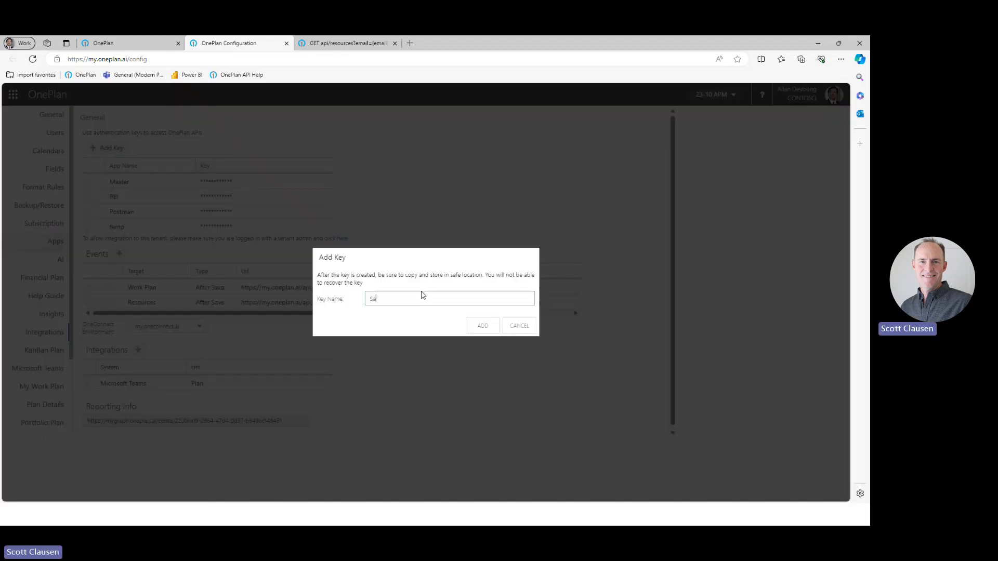
text(mpleKey)
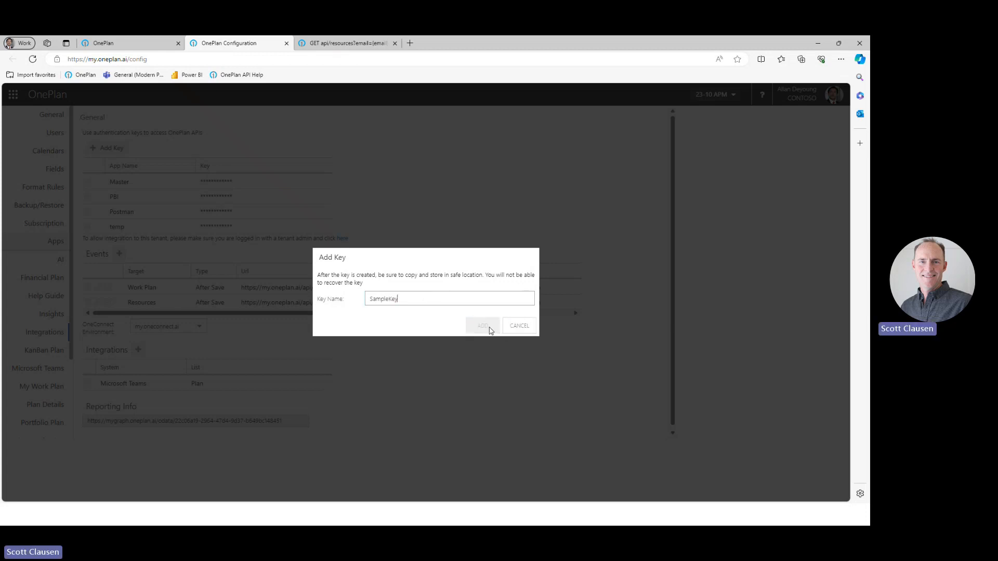
click(519, 326)
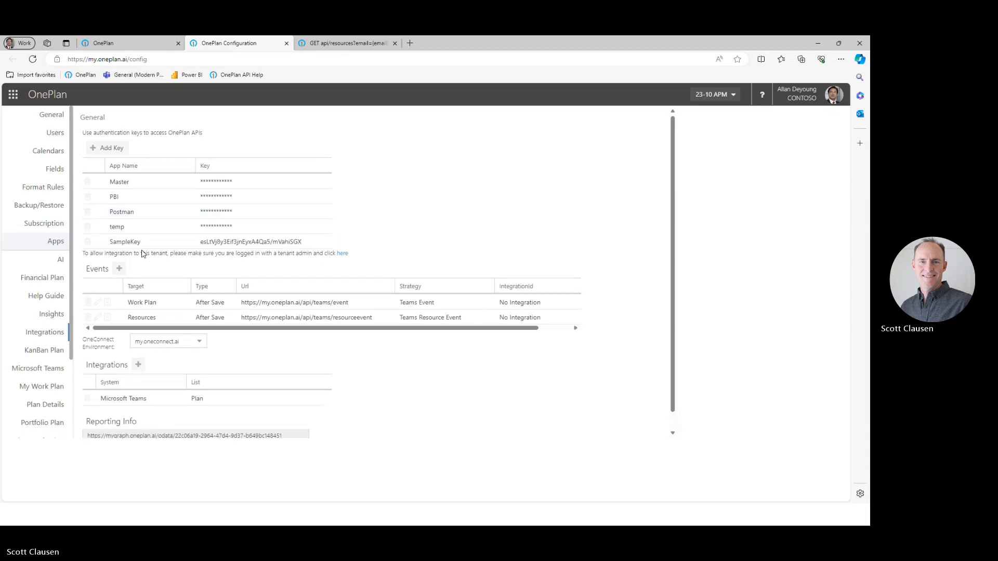
Copy the generated key value of SampleKey and switch back to the flow.
drag(200, 242, 305, 246)
key(ctrl+c)
right_click(305, 246)
key(Escape)
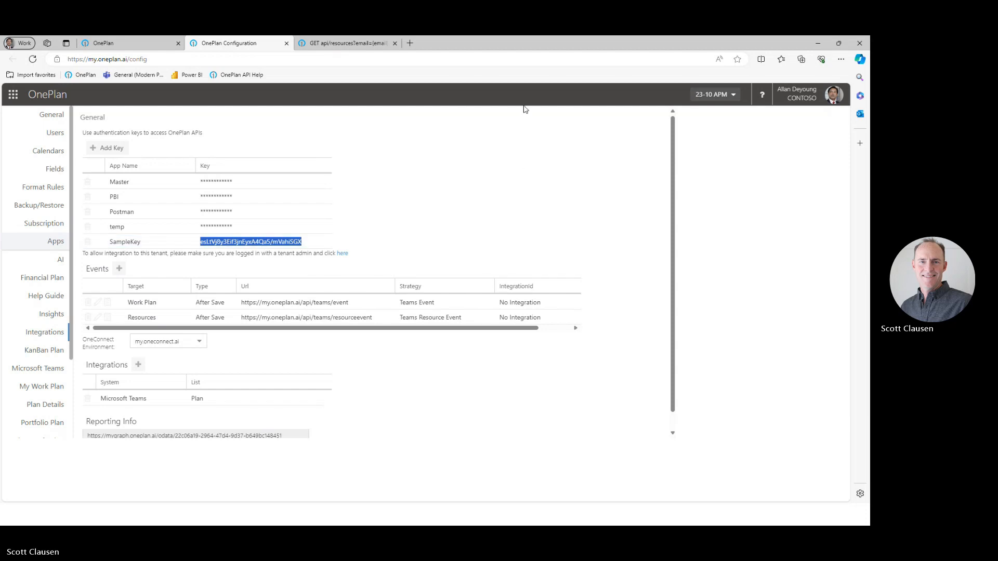
key(alt+Tab)
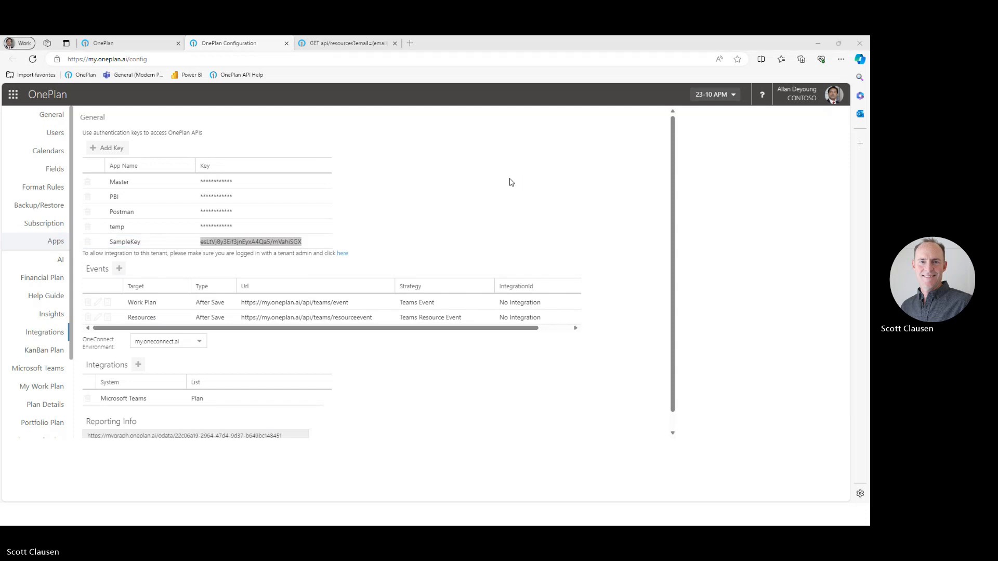
Return to the flow and fill in the HTTP action's Basic authentication with username SampleKey and the copied API key as password.
key(alt+Tab)
key(alt+Tab)
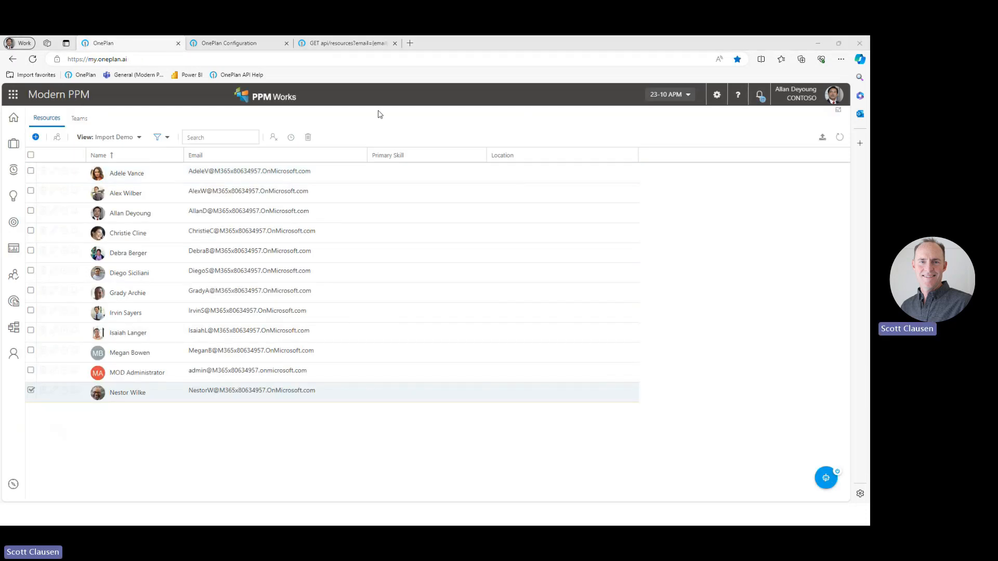
key(alt+Tab)
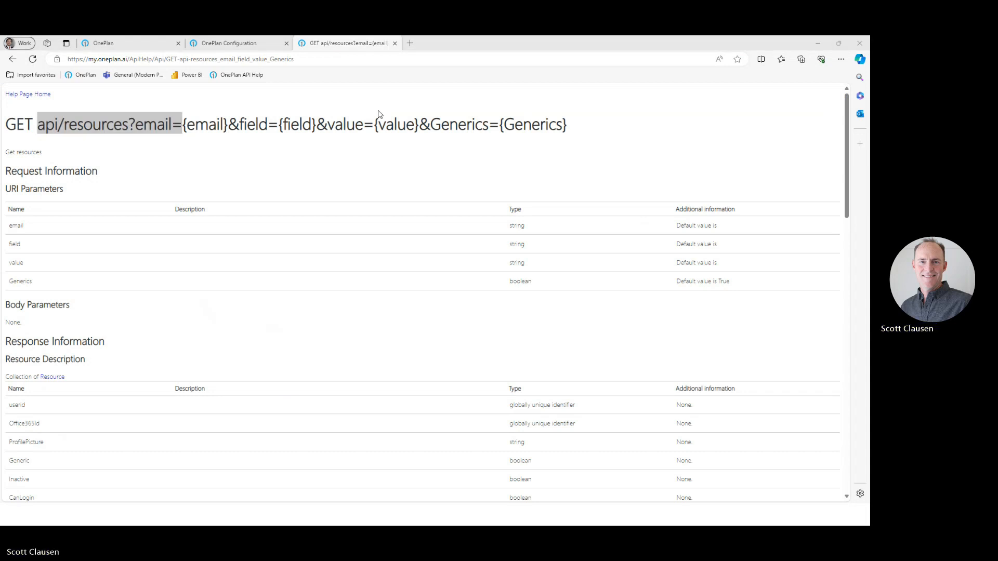
key(alt+Tab)
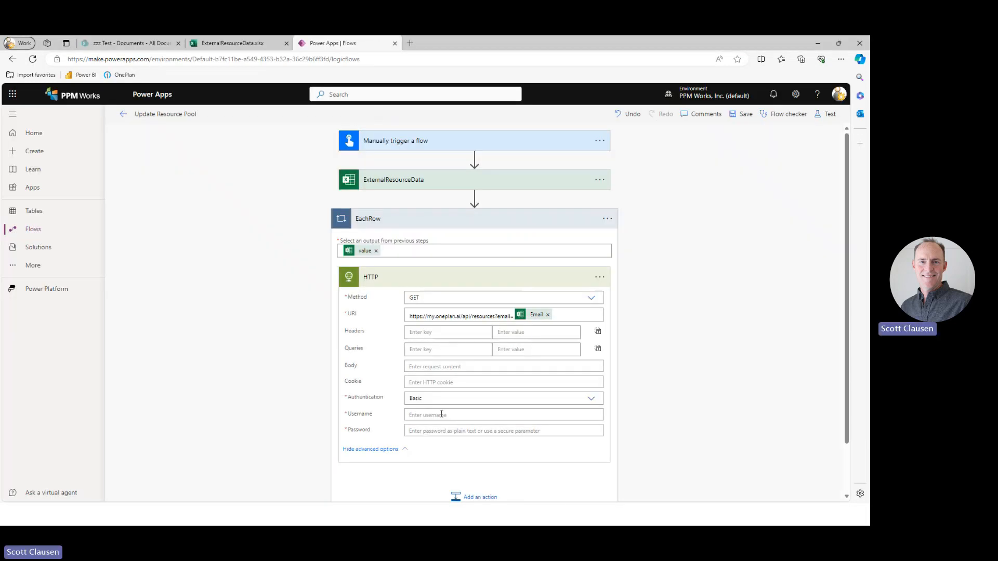
text(SampleKey)
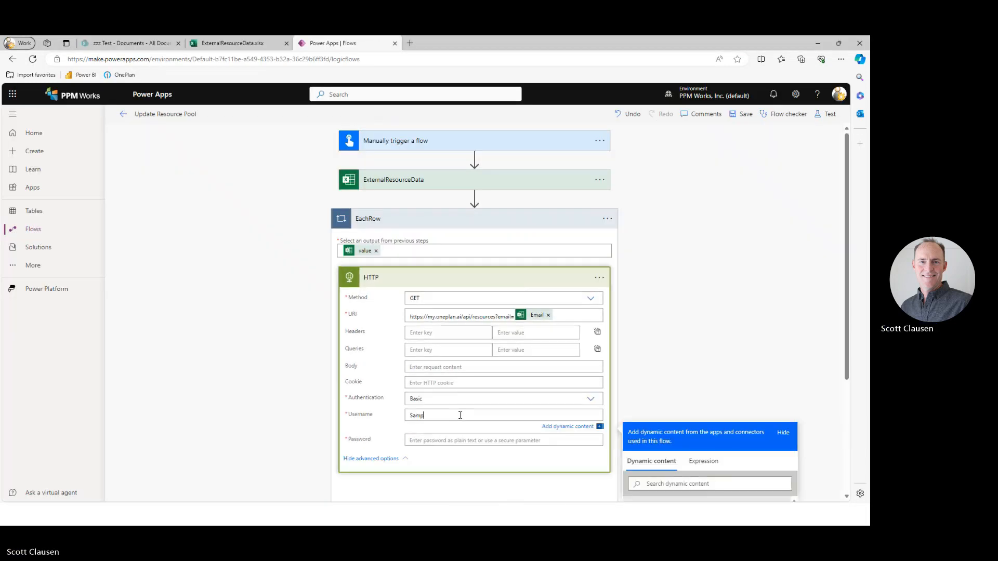
key(Tab)
click(470, 442)
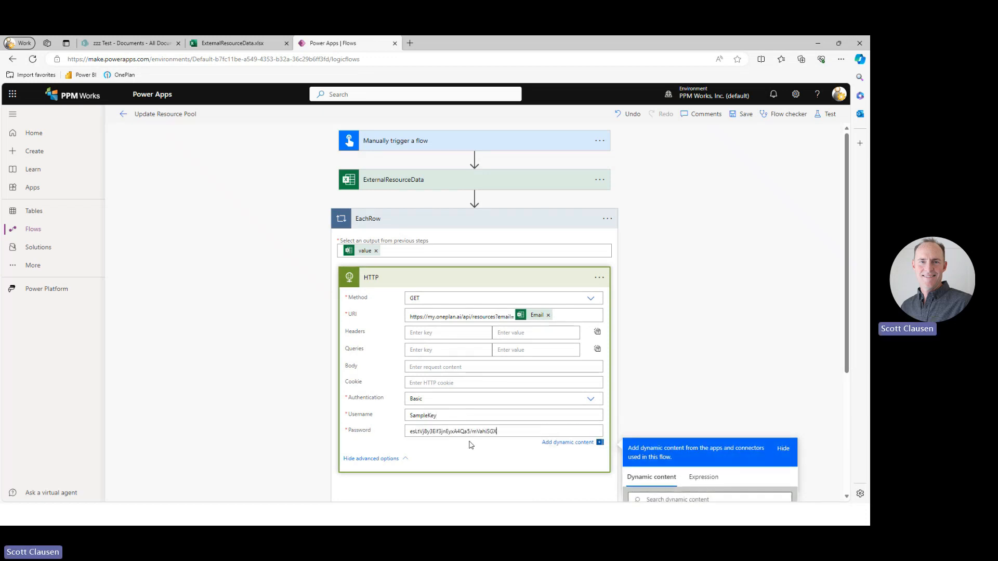
key(ctrl+v)
click(683, 368)
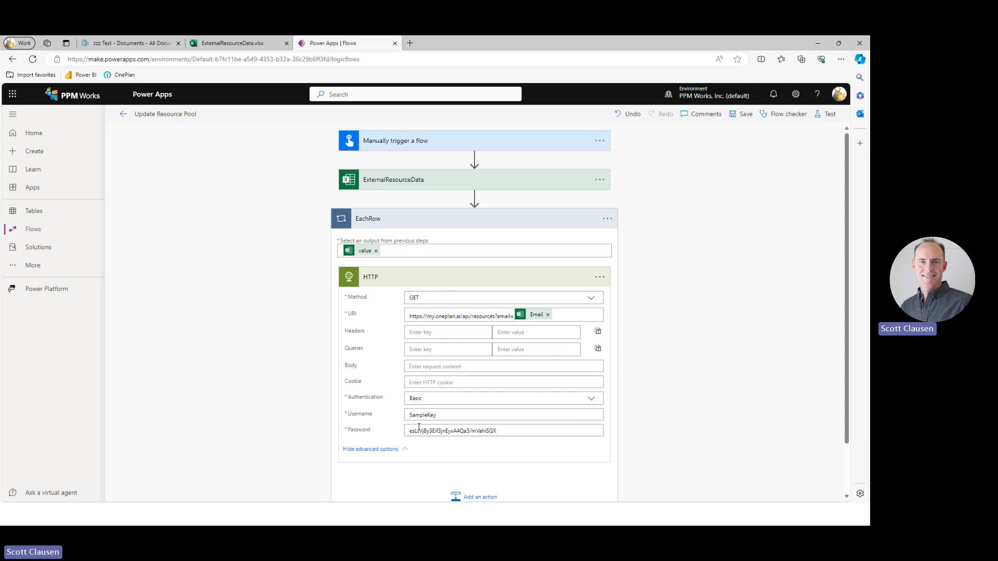
Save the Update Resource Pool flow and run it as a manual test.
click(737, 119)
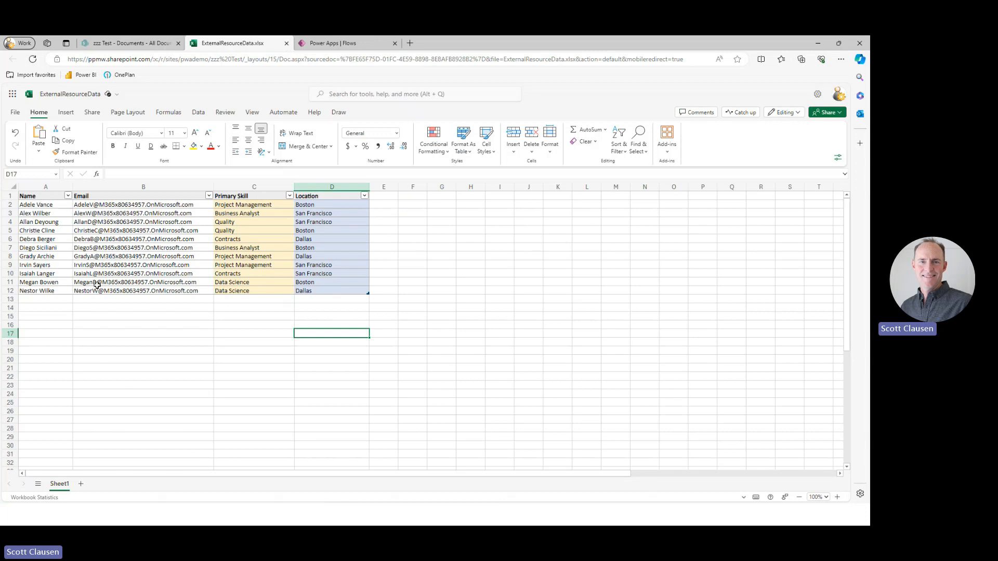
click(320, 46)
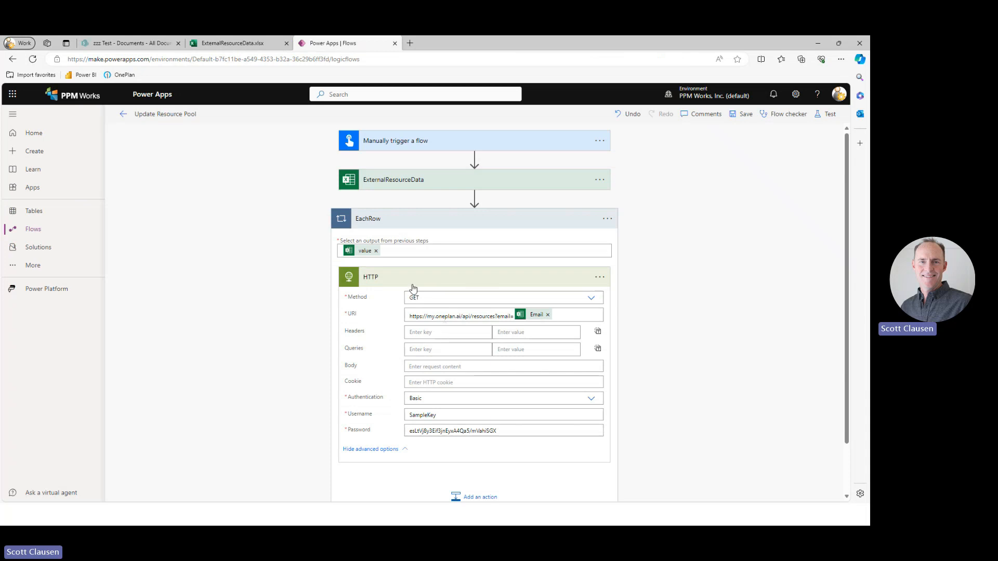
click(830, 115)
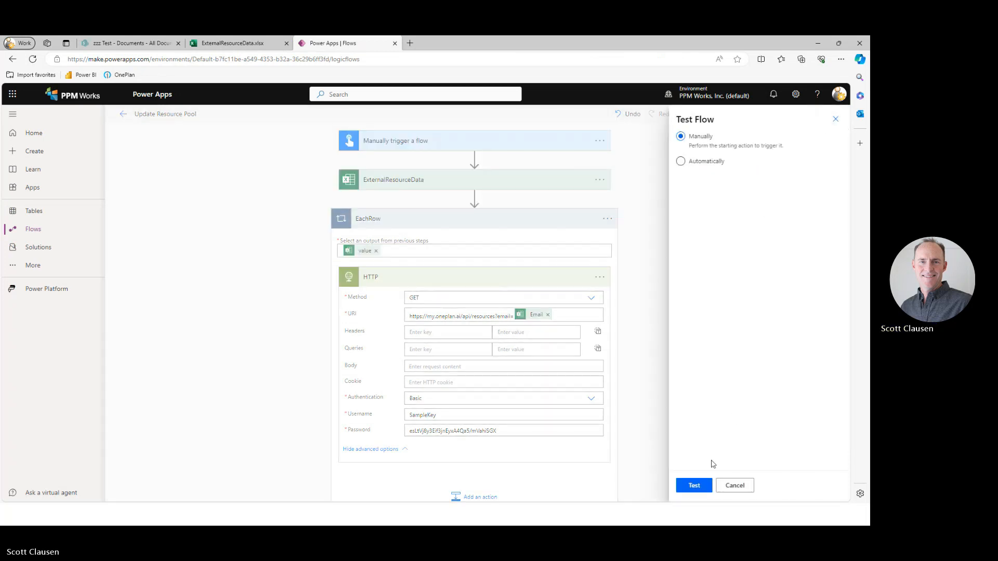
click(695, 486)
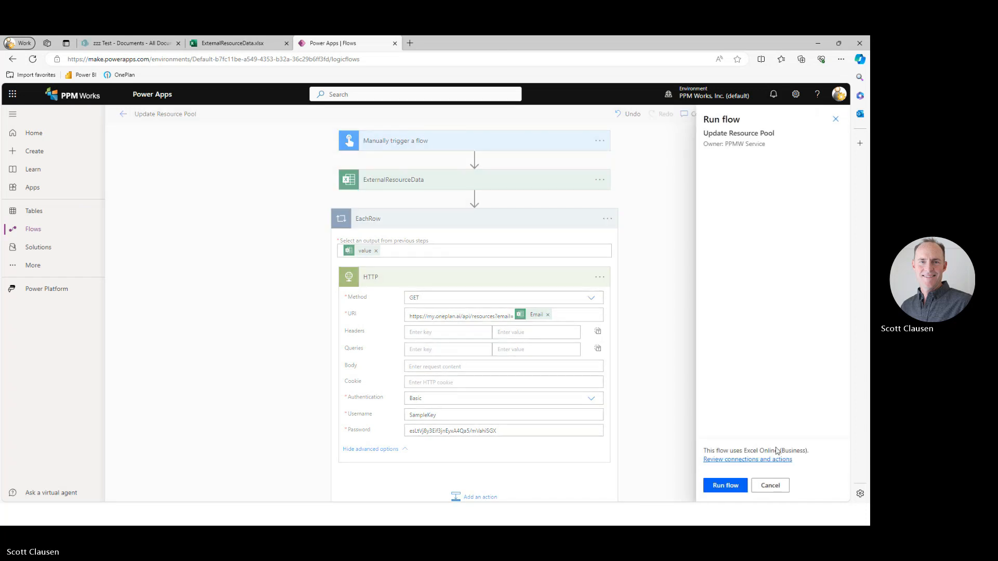
click(726, 486)
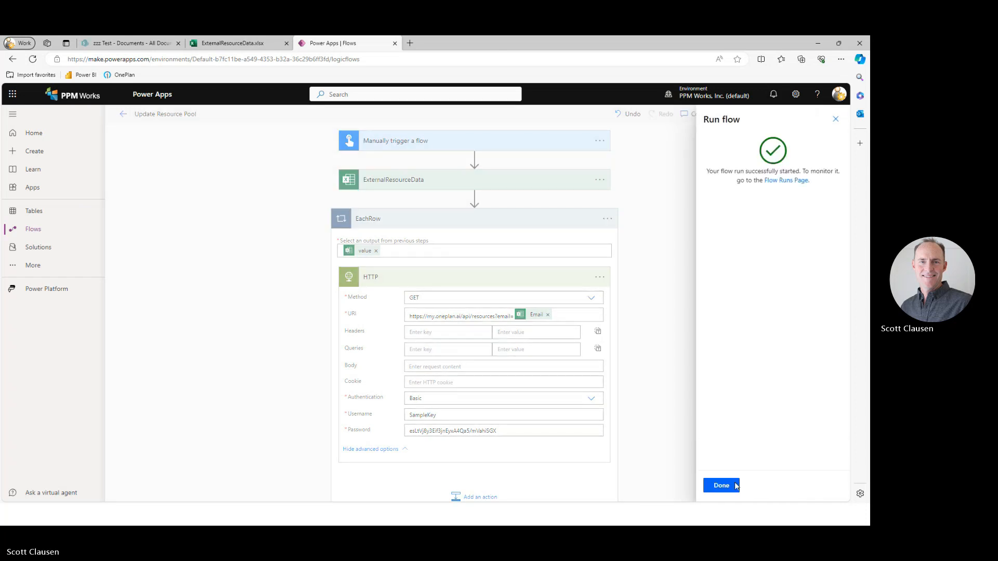
click(728, 484)
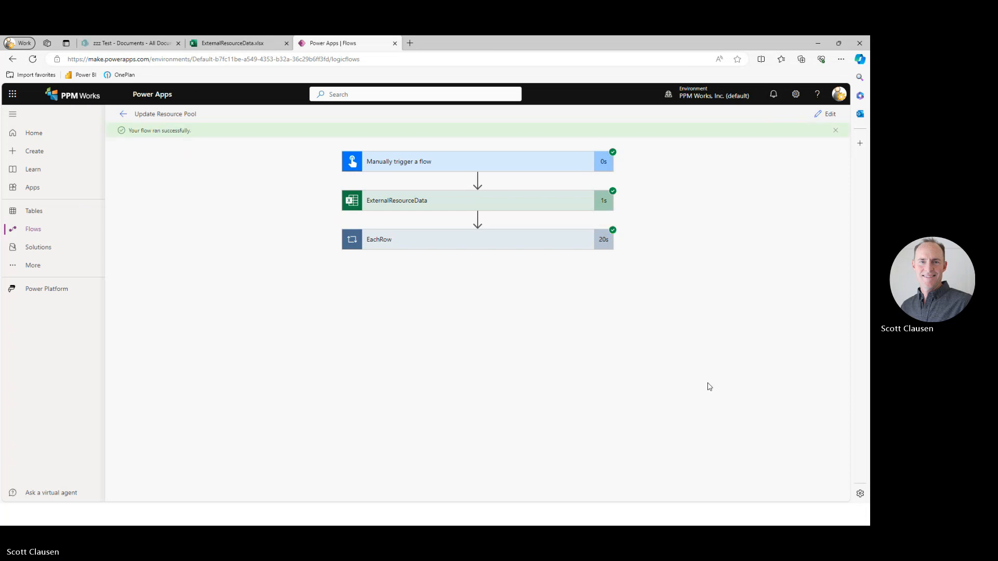
Examine the HTTP action's request URI and response body for the first EachRow iteration, including the userid field.
click(562, 246)
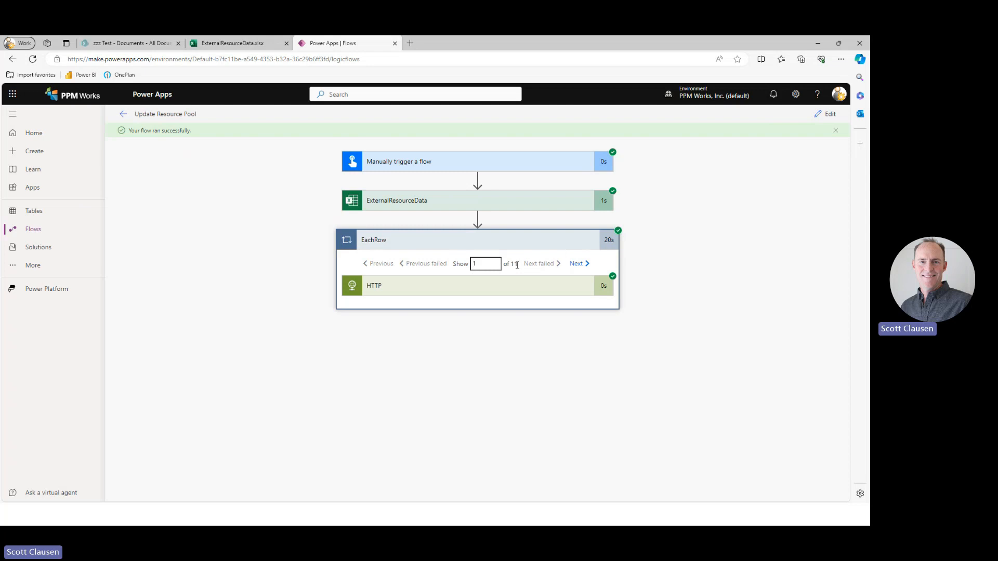
click(558, 293)
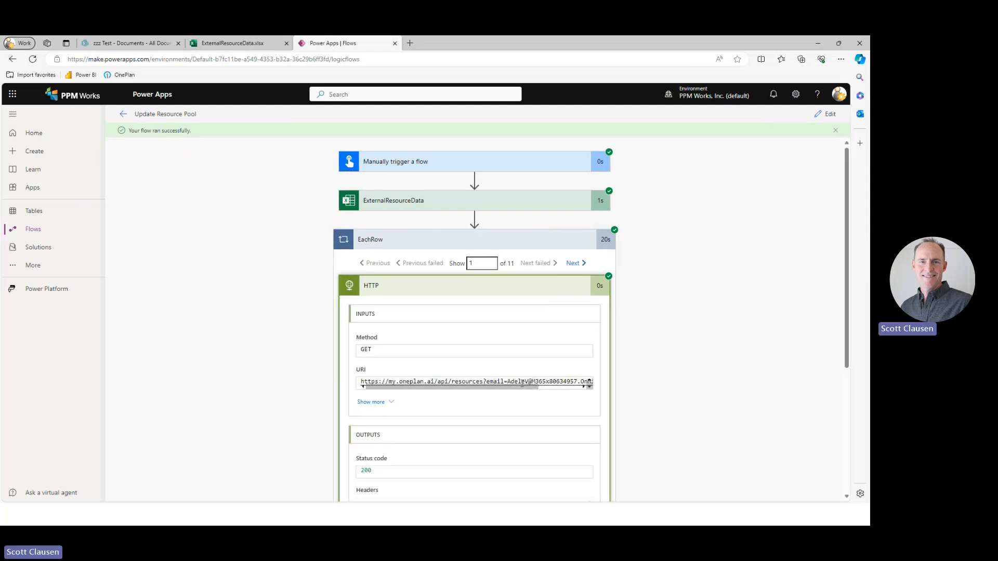
scroll(305, 453, down, 4)
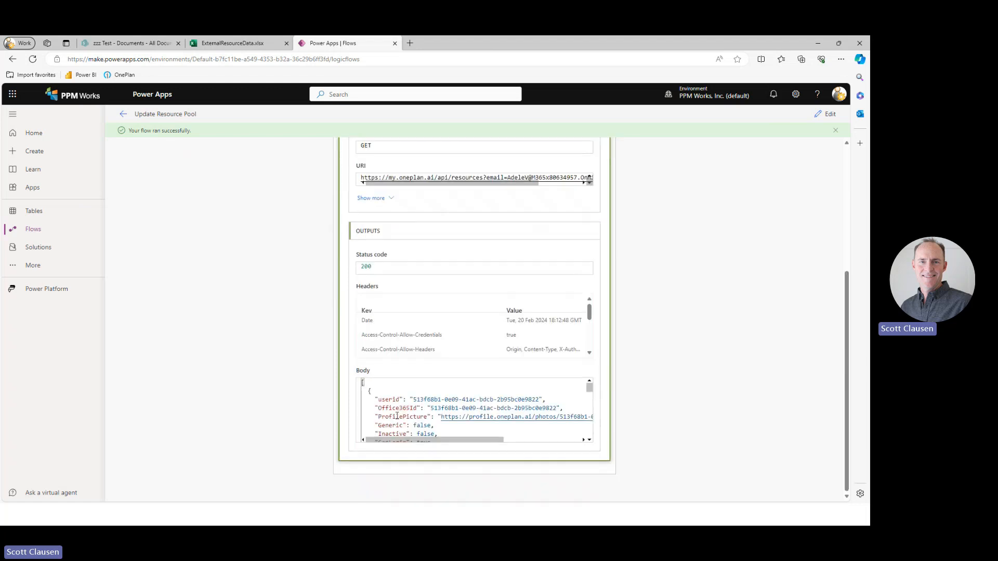
scroll(396, 417, down, 6)
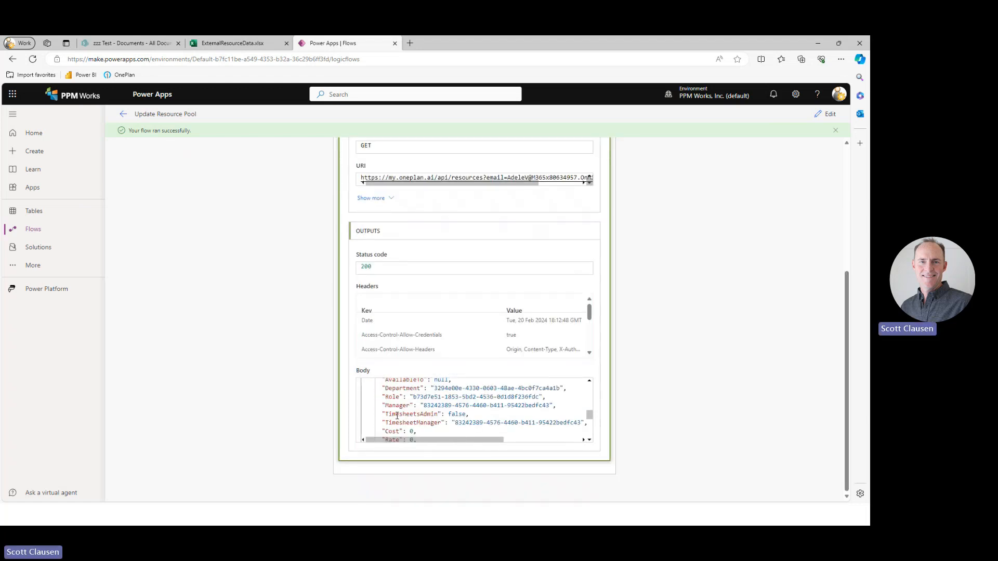
scroll(397, 417, up, 4)
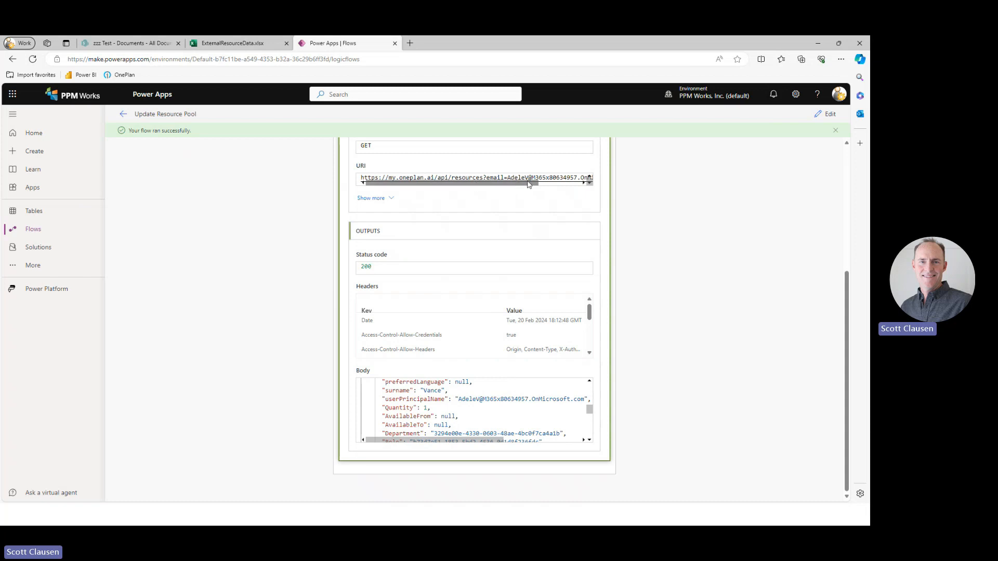
scroll(467, 400, up, 3)
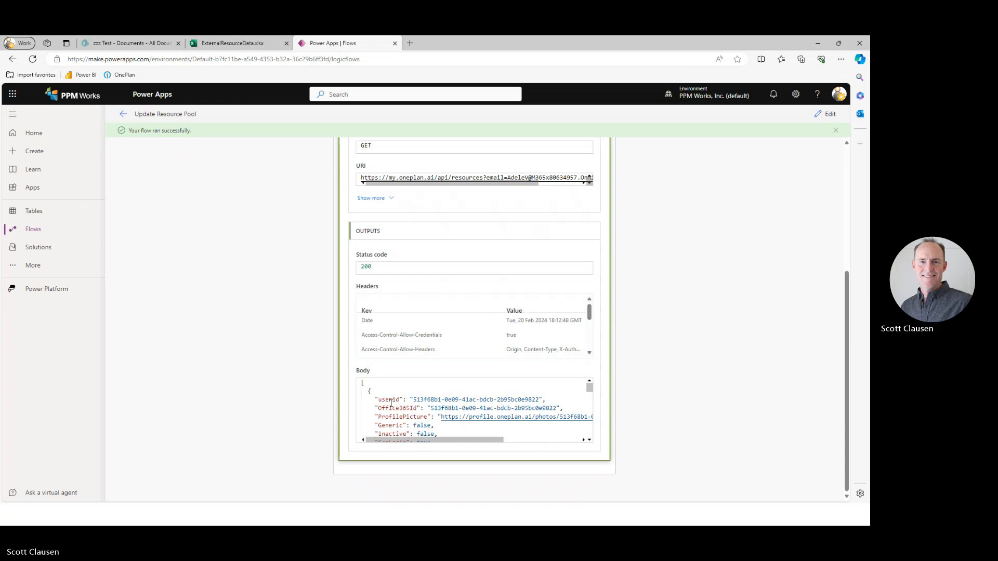
drag(379, 400, 400, 399)
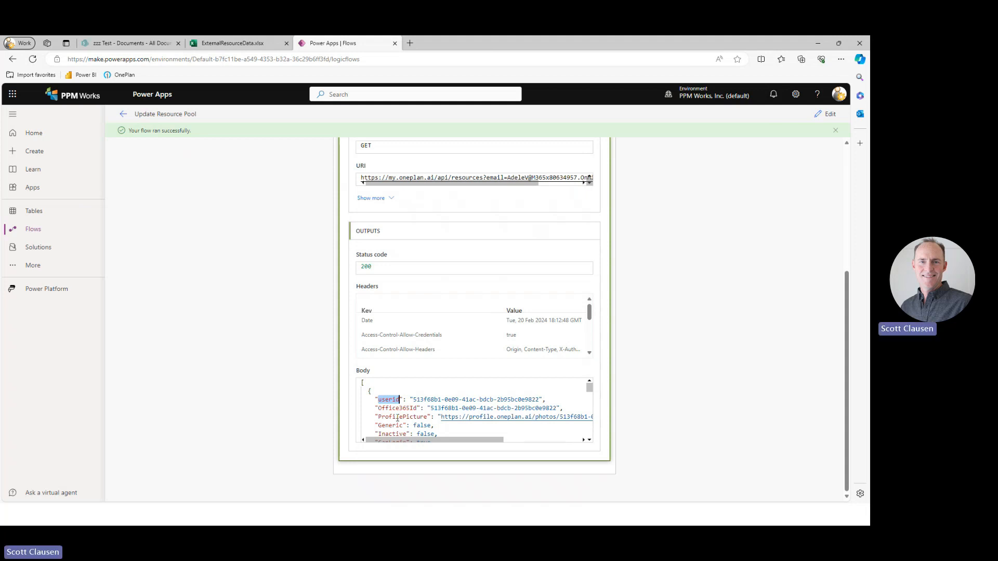
Reopen the Update Resource Pool flow for editing and rename the HTTP action inside EachRow to GetResource.
click(124, 116)
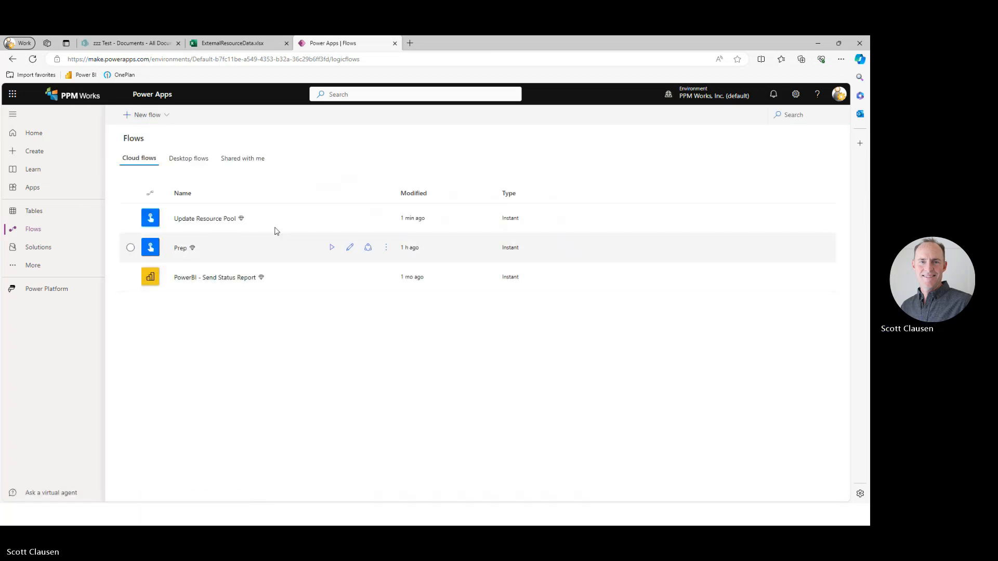
click(349, 219)
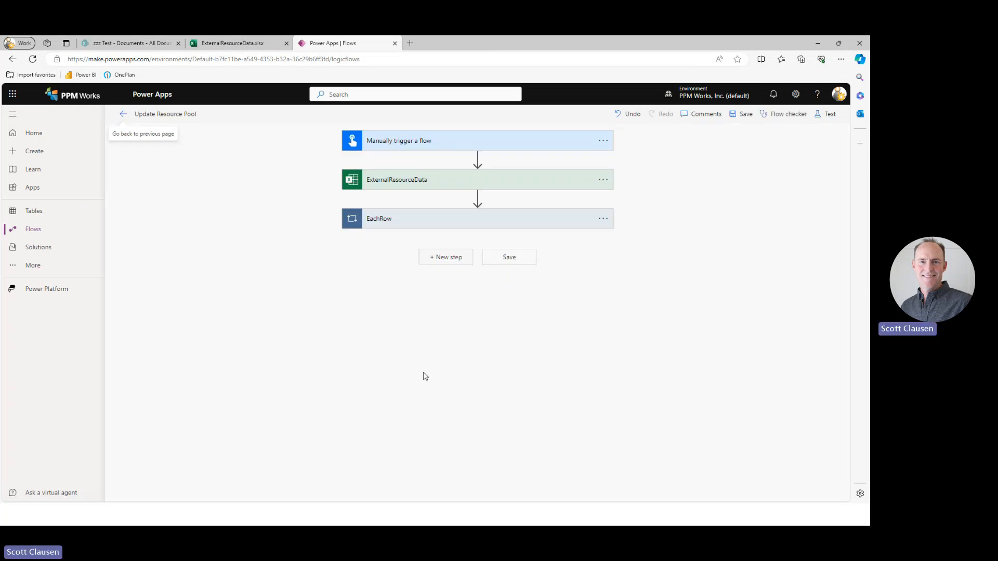
click(399, 219)
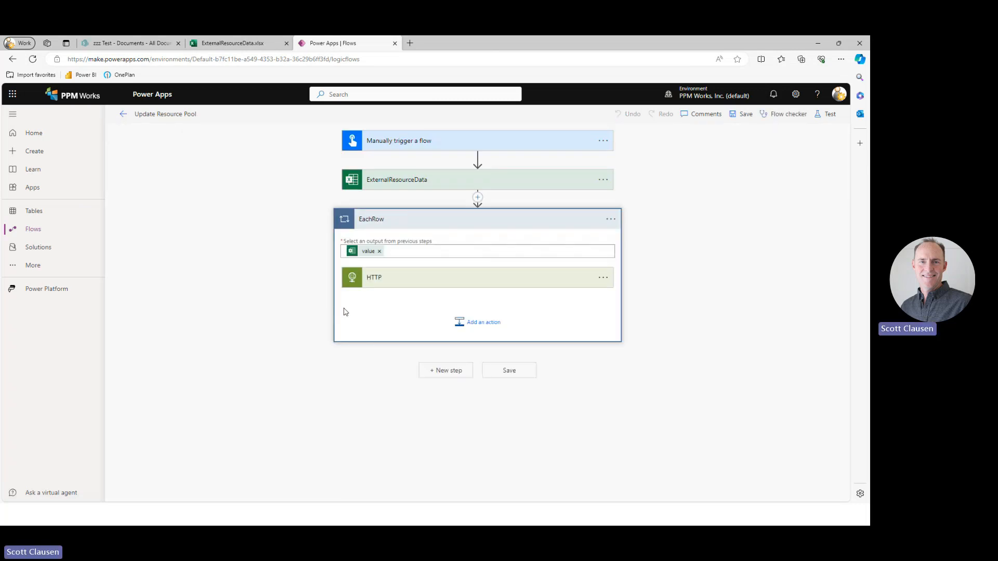
click(602, 284)
click(638, 310)
text(GetRe)
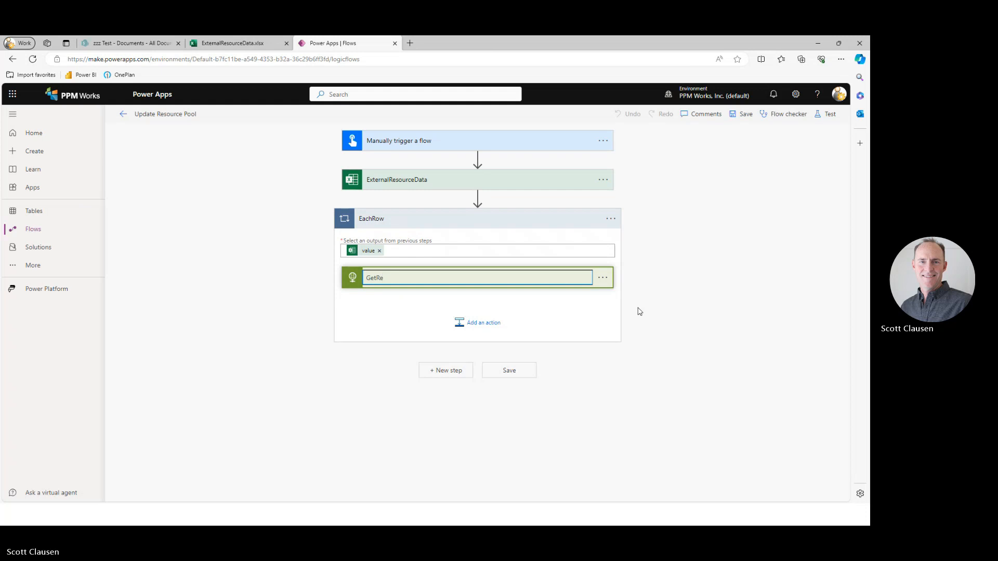
text(source)
click(644, 283)
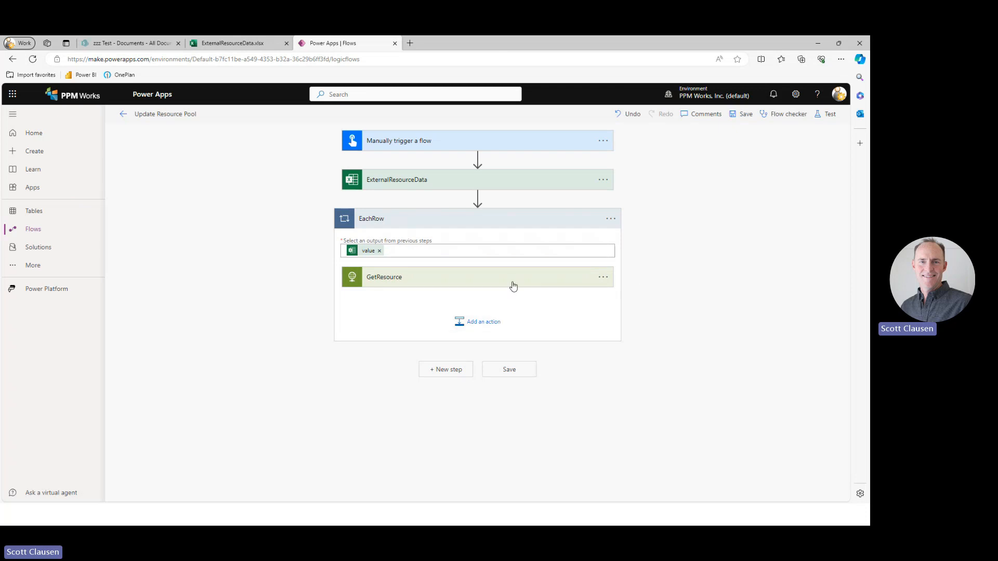
Duplicate the GetResource action by copying it and adding the copy below it inside the EachRow loop.
click(602, 279)
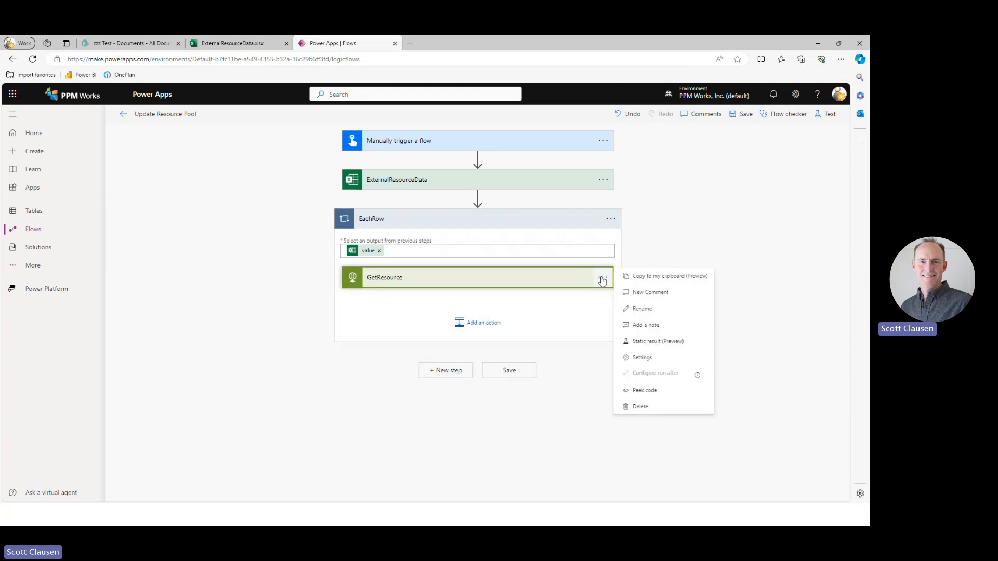
click(651, 277)
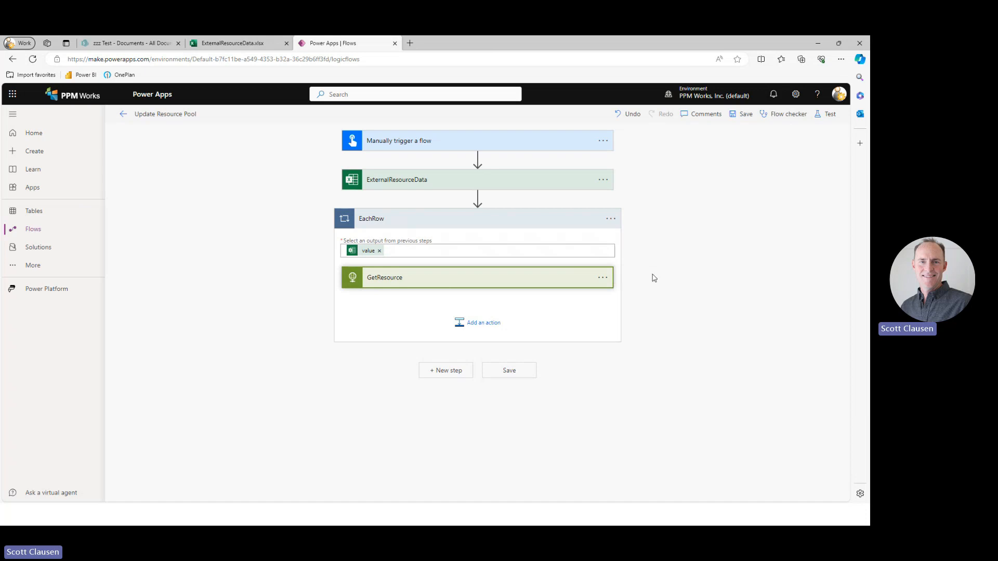
click(490, 329)
click(528, 351)
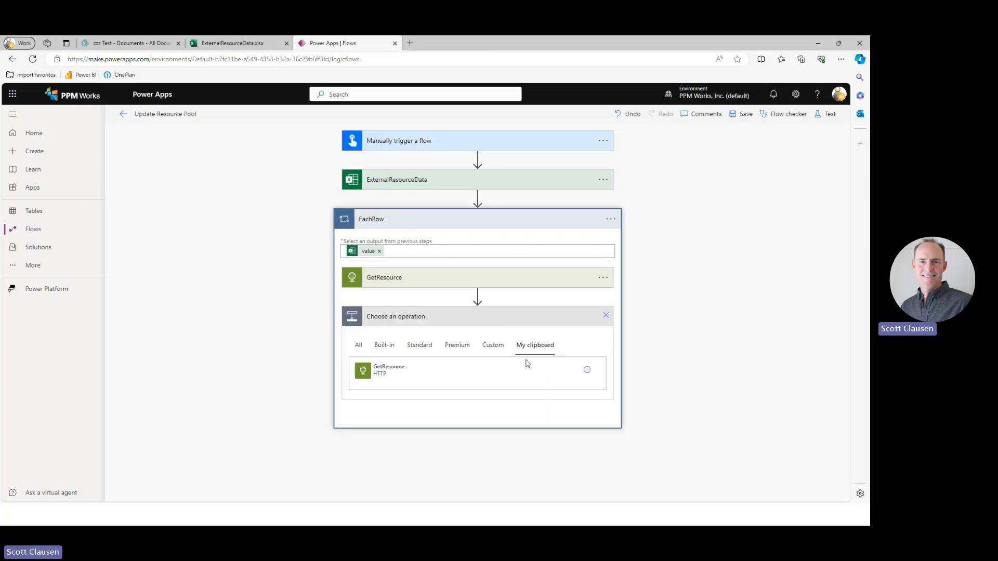
click(396, 372)
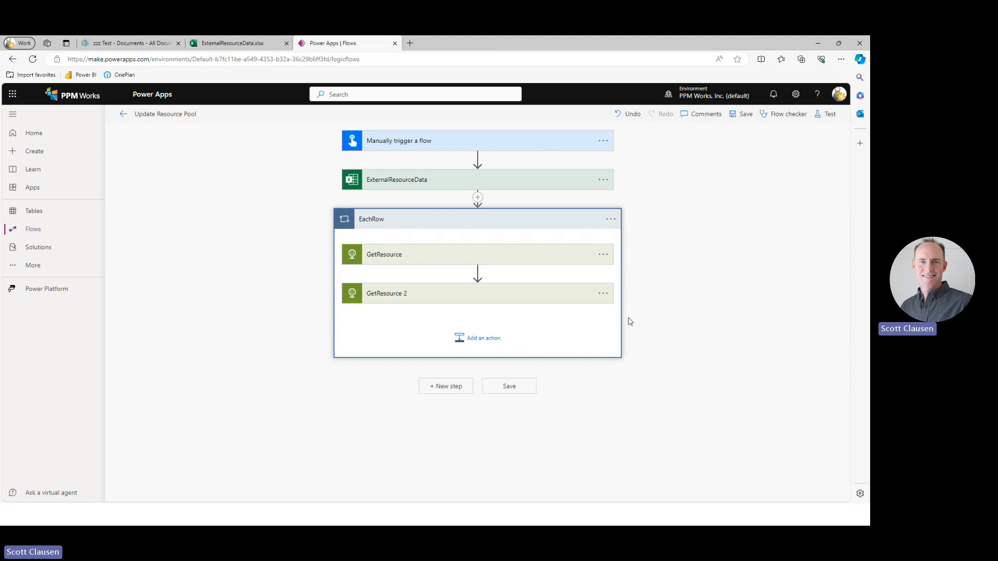
Rename the copied HTTP action in the EachRow loop to UpdateResource.
click(603, 293)
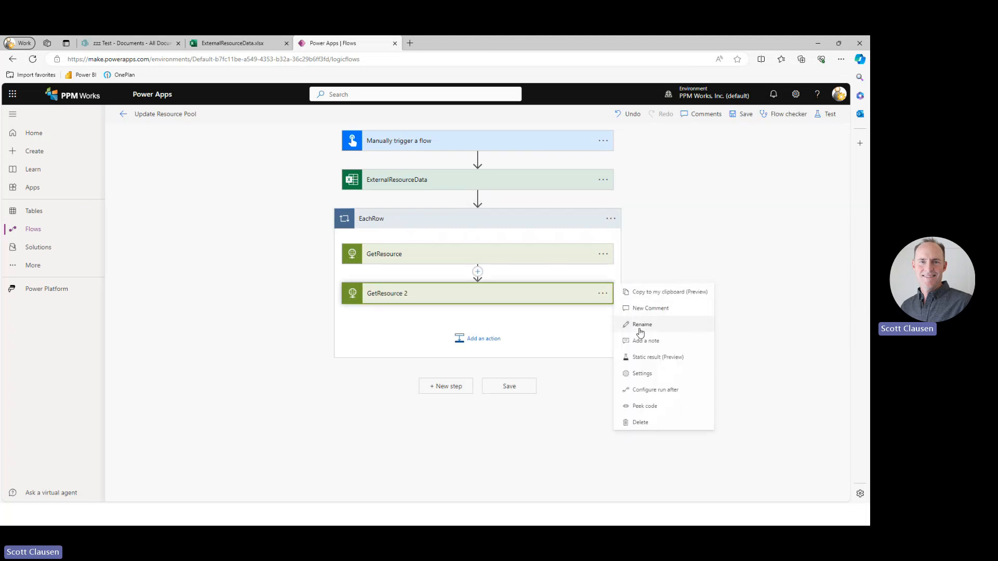
click(642, 324)
key(Return)
click(478, 300)
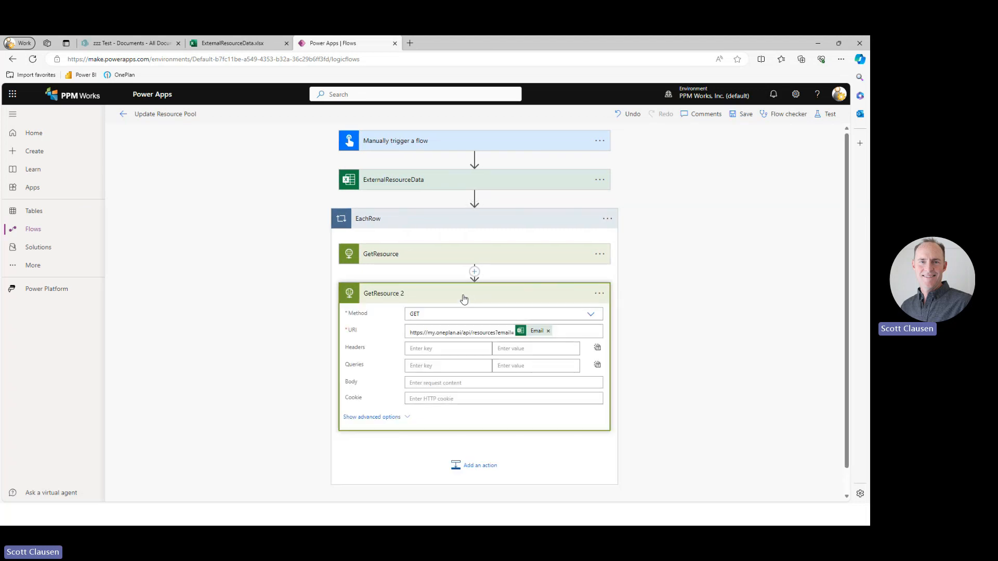
click(599, 294)
click(636, 323)
click(467, 294)
key(ctrl+BackSpace)
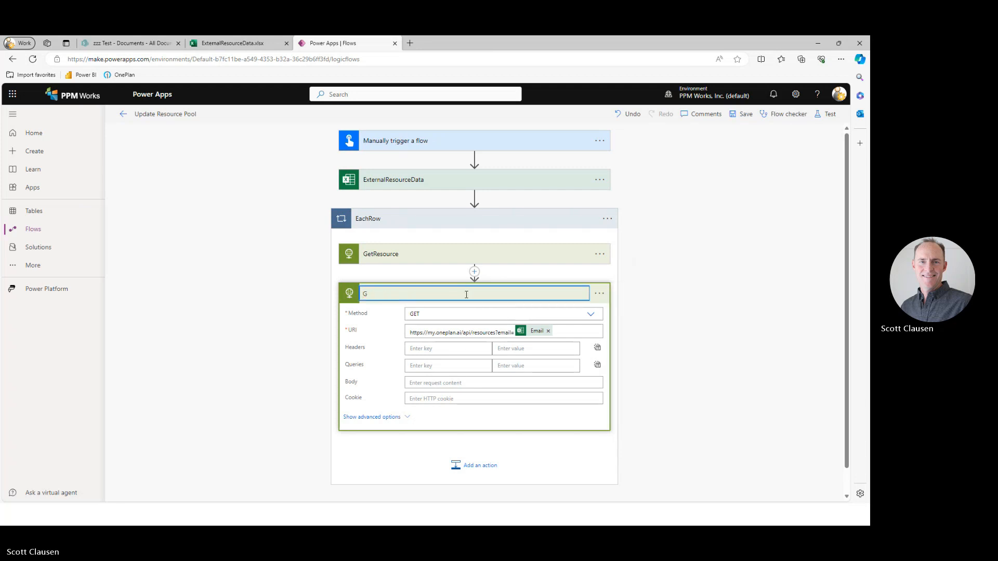
text(UpdateResource)
click(678, 291)
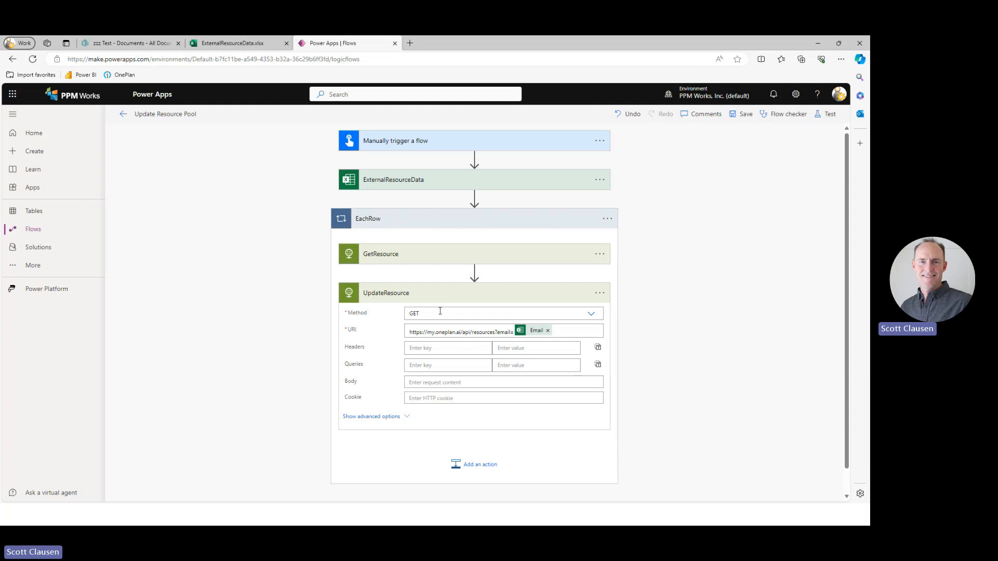
Switch to the OnePlan API help and open the documentation for the POST api/resources/{id} call that updates a resource.
click(233, 43)
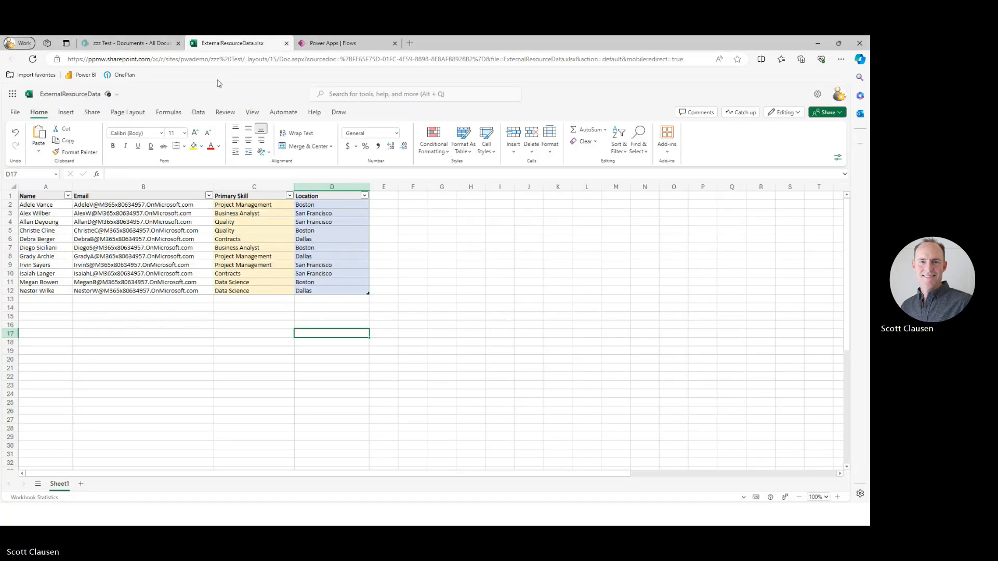
click(323, 43)
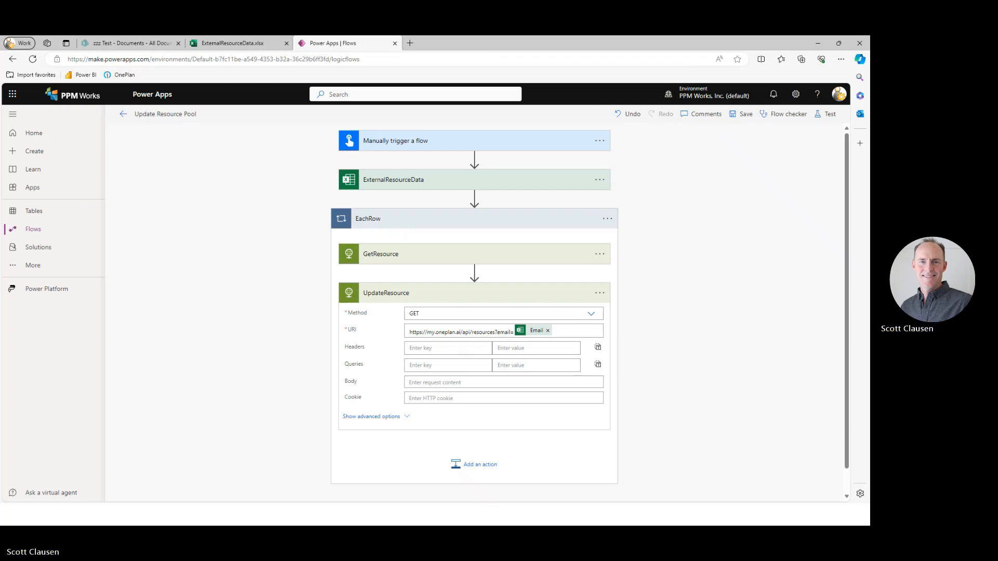
key(alt+Tab)
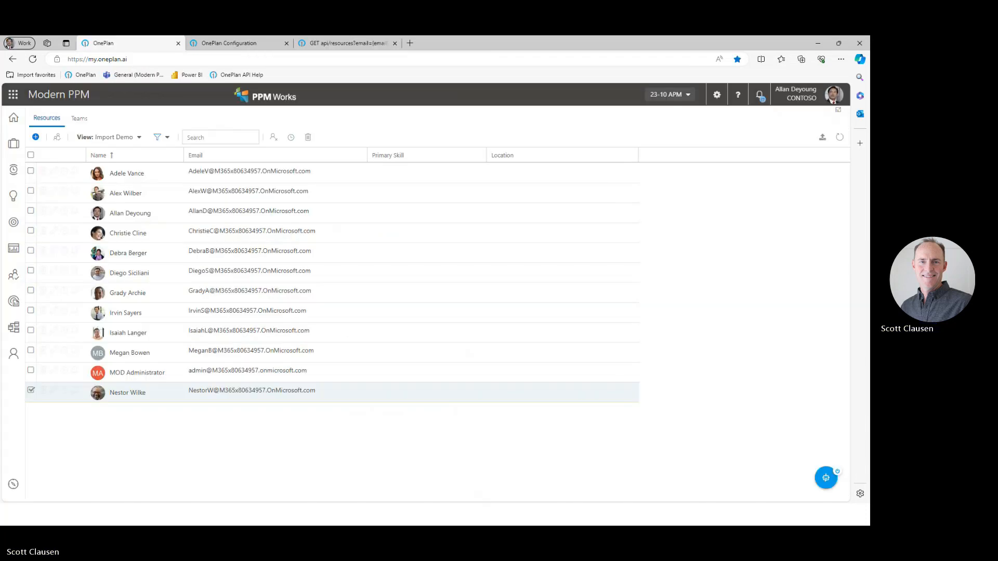
click(338, 43)
click(13, 59)
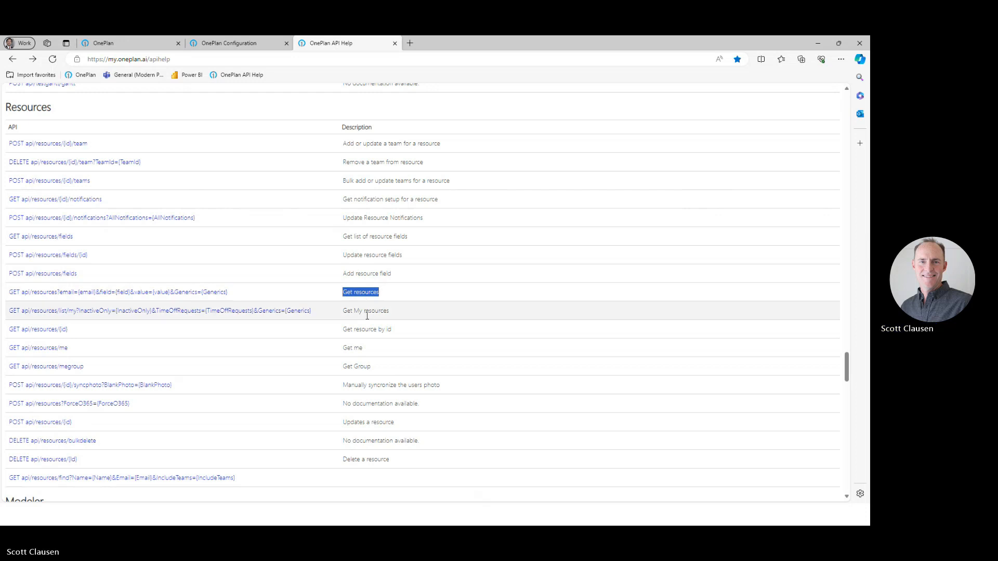
click(378, 419)
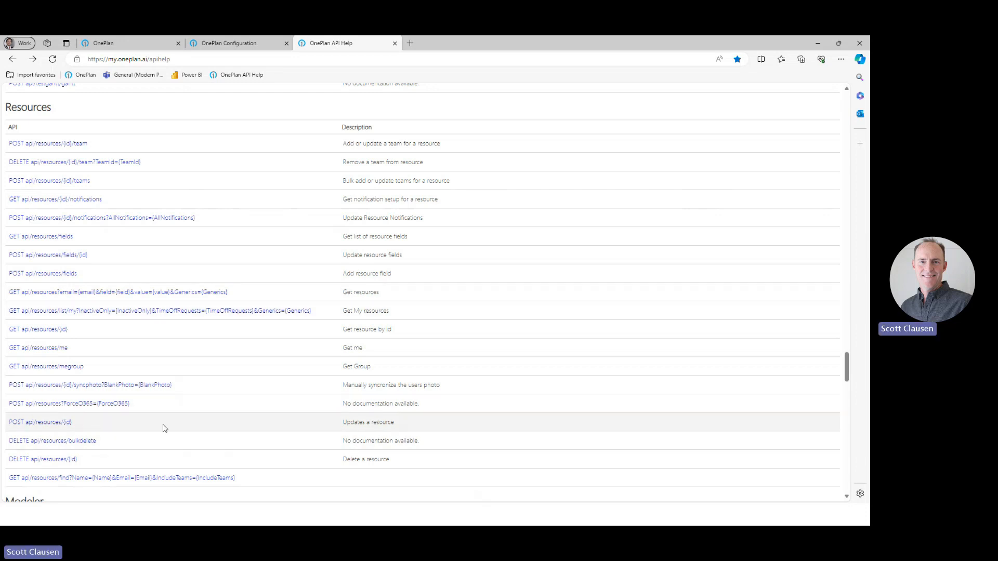
click(61, 423)
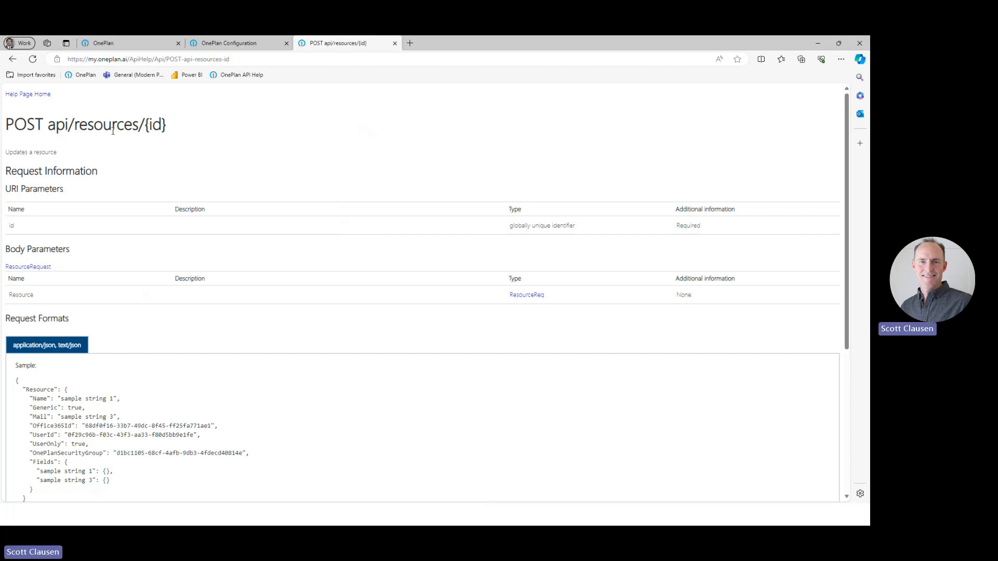
Examine the POST api/resources/{id} endpoint path, its id parameter and the sample request body.
drag(147, 127, 166, 129)
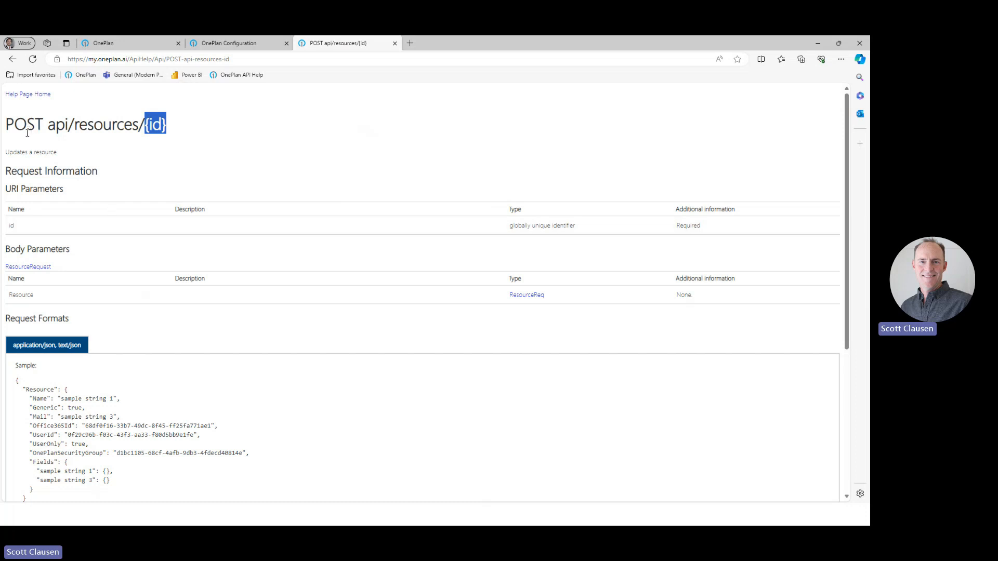
scroll(91, 328, down, 1)
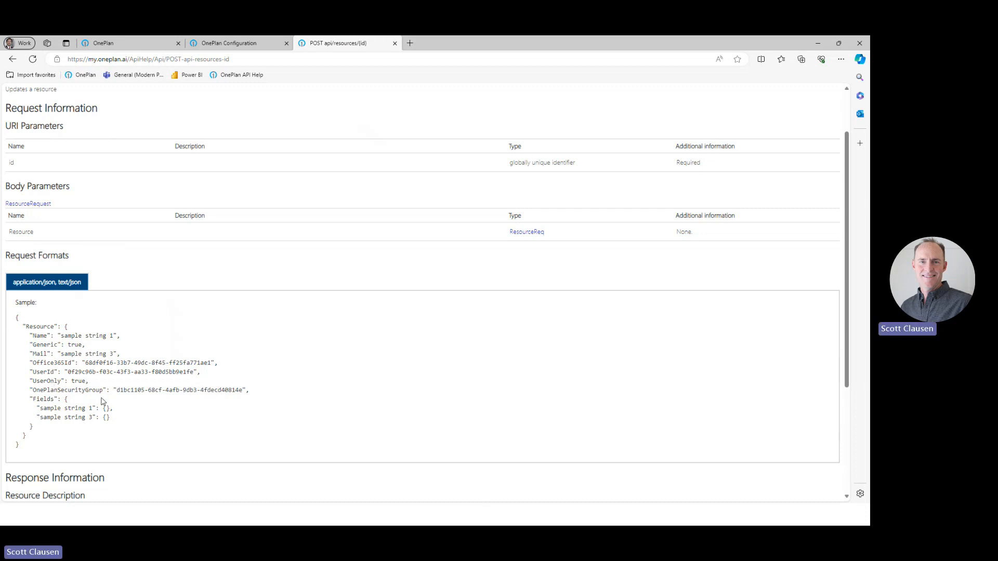
scroll(103, 400, up, 1)
drag(48, 125, 144, 130)
click(141, 153)
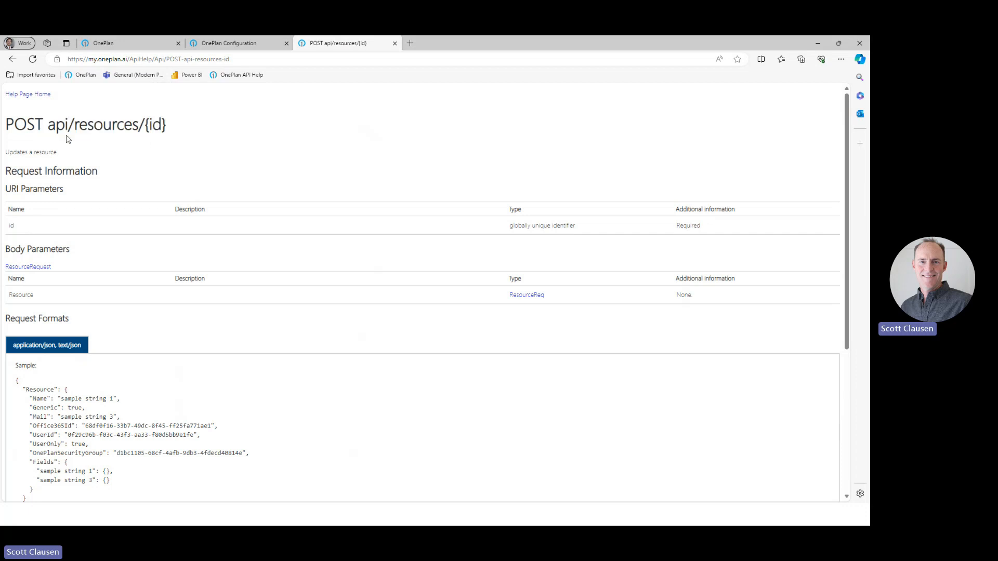
drag(47, 127, 145, 129)
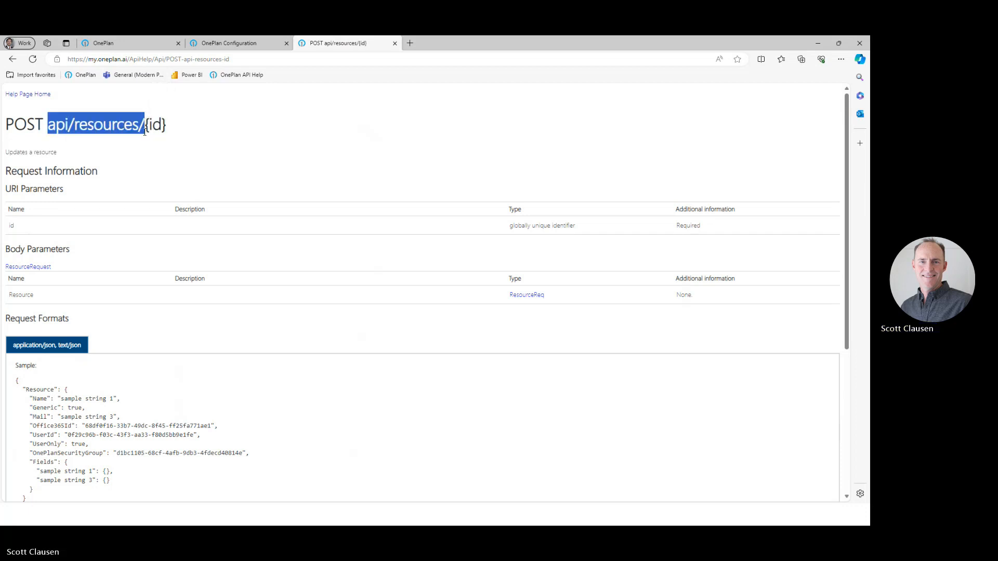
key(alt+Tab)
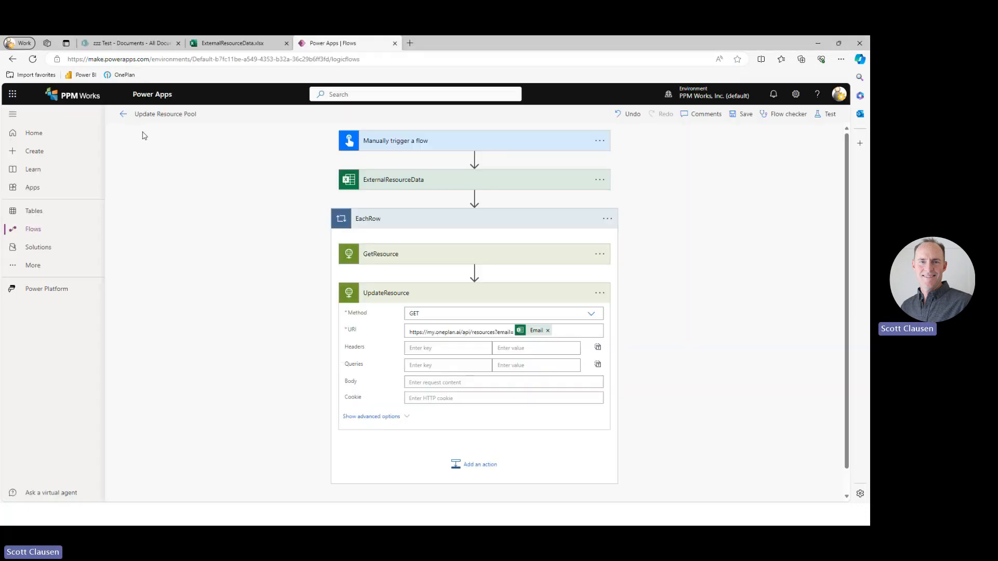
click(482, 332)
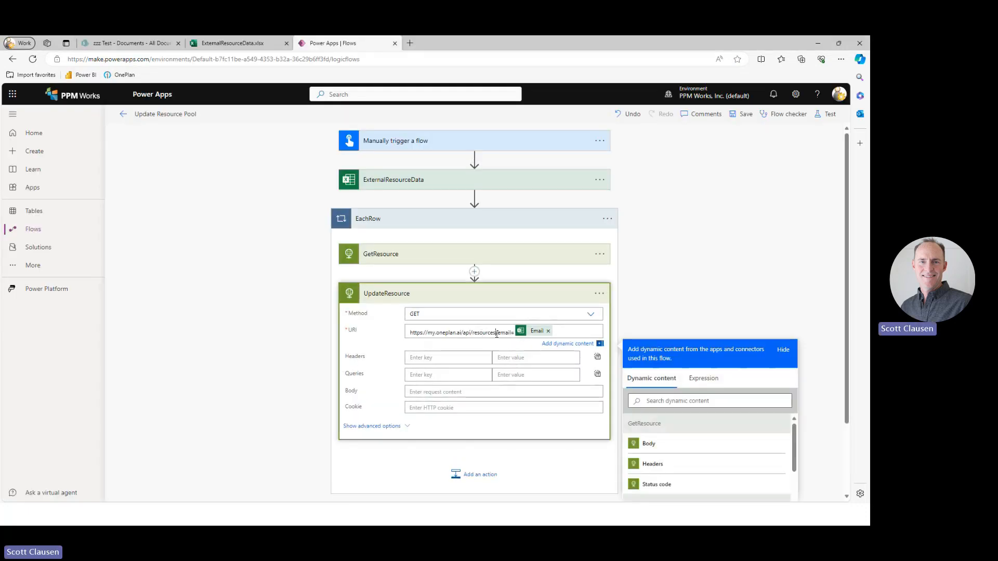
drag(496, 332, 572, 332)
key(BackSpace)
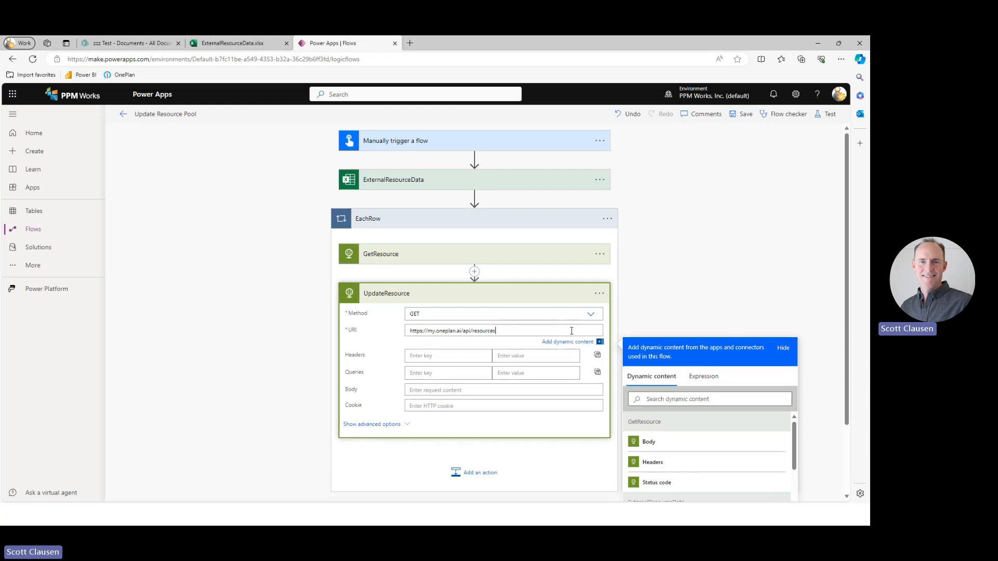
text(/)
Append the expression first(body('GetResource'))?['userid'] to the end of the UpdateResource URI.
scroll(679, 281, down, 1)
scroll(679, 281, down, 1)
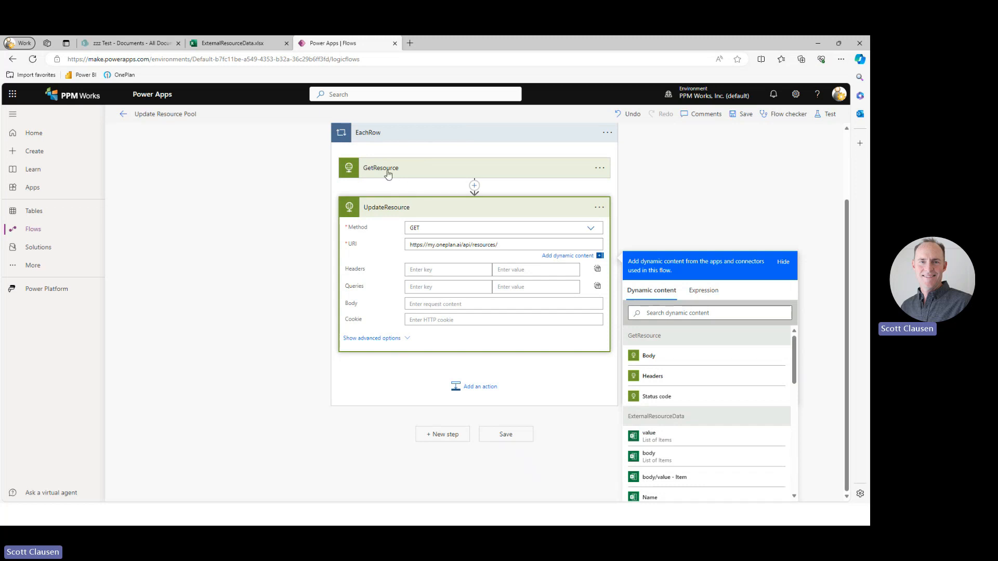
click(704, 290)
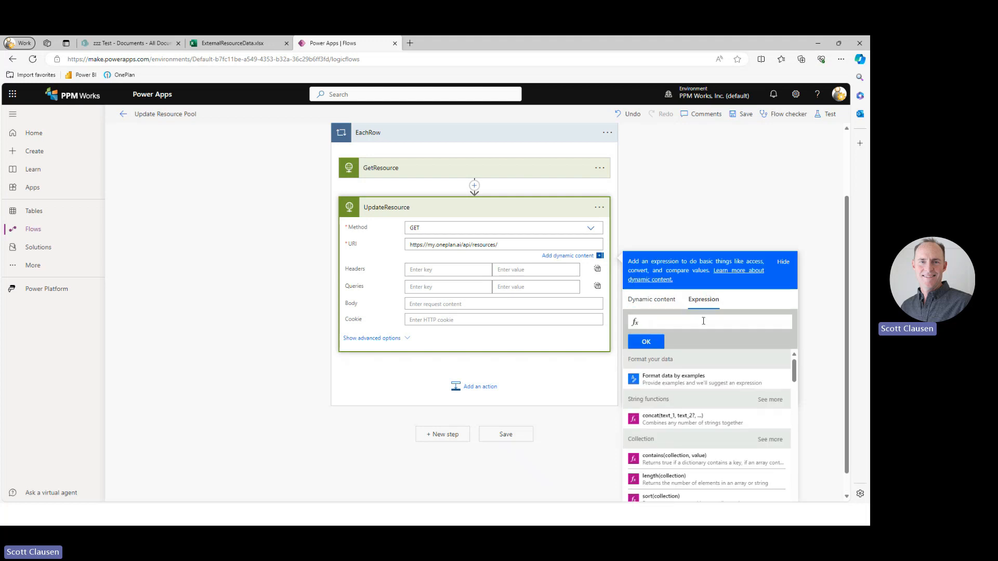
text(first)
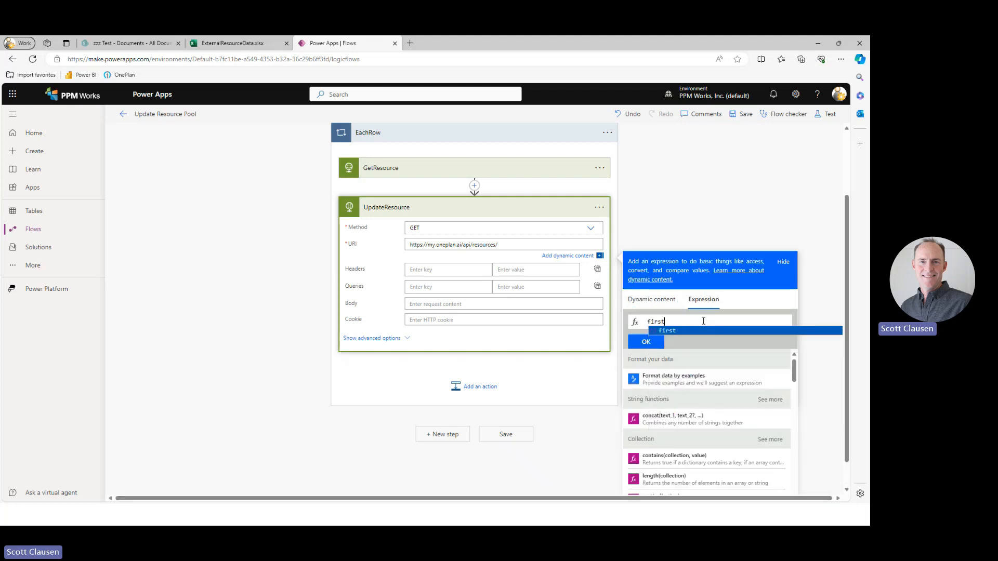
text(()
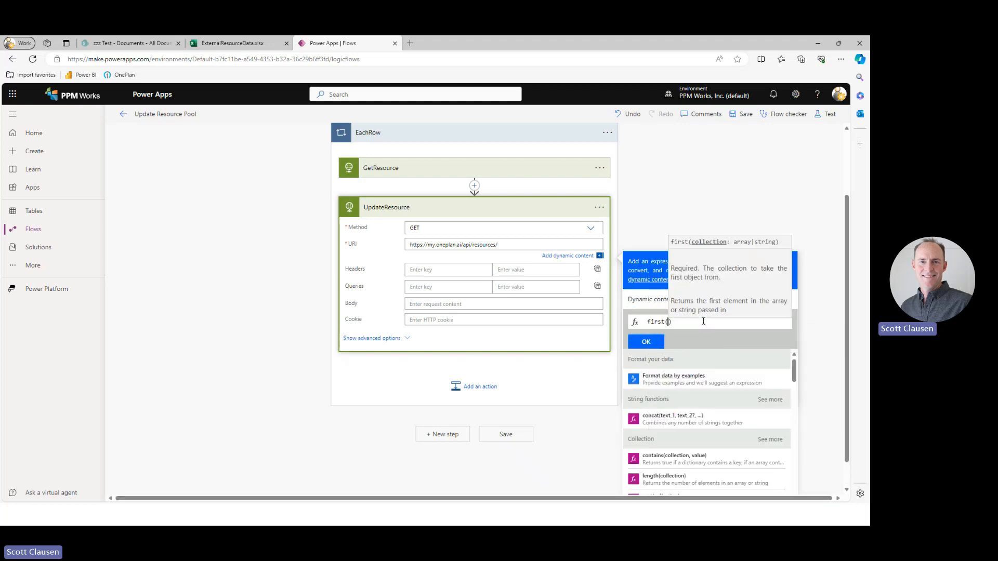
text(bo)
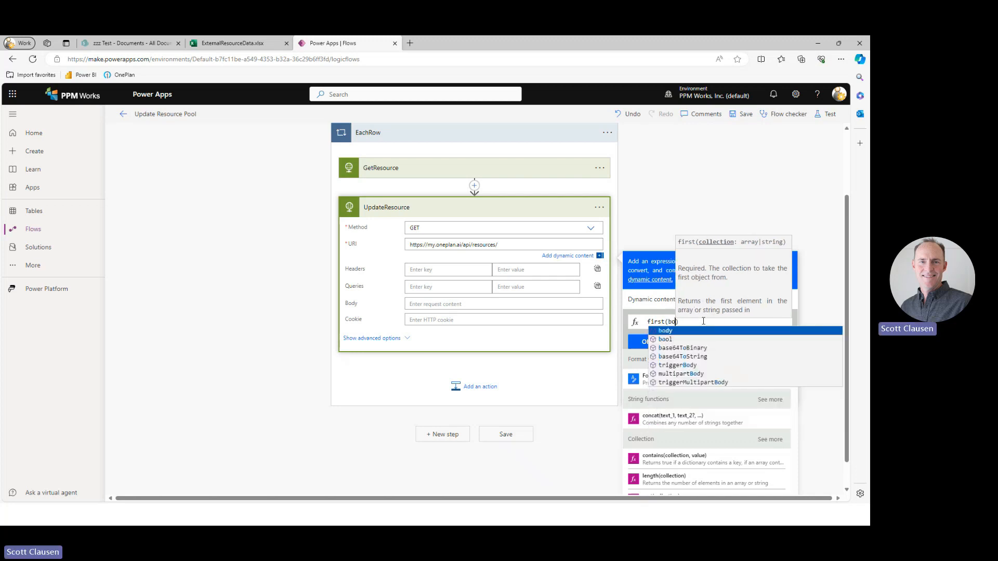
text(dy)
key(Tab)
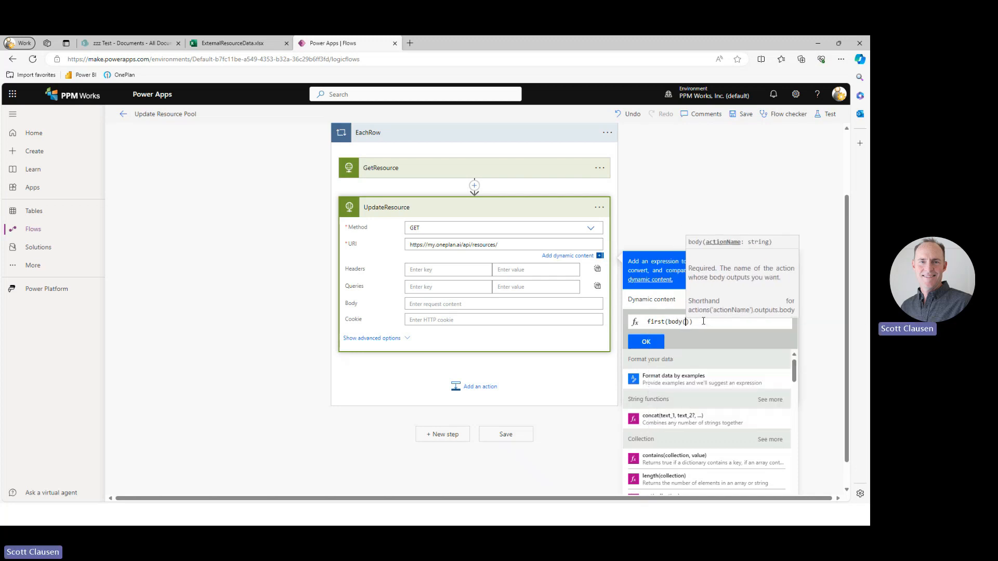
text(')
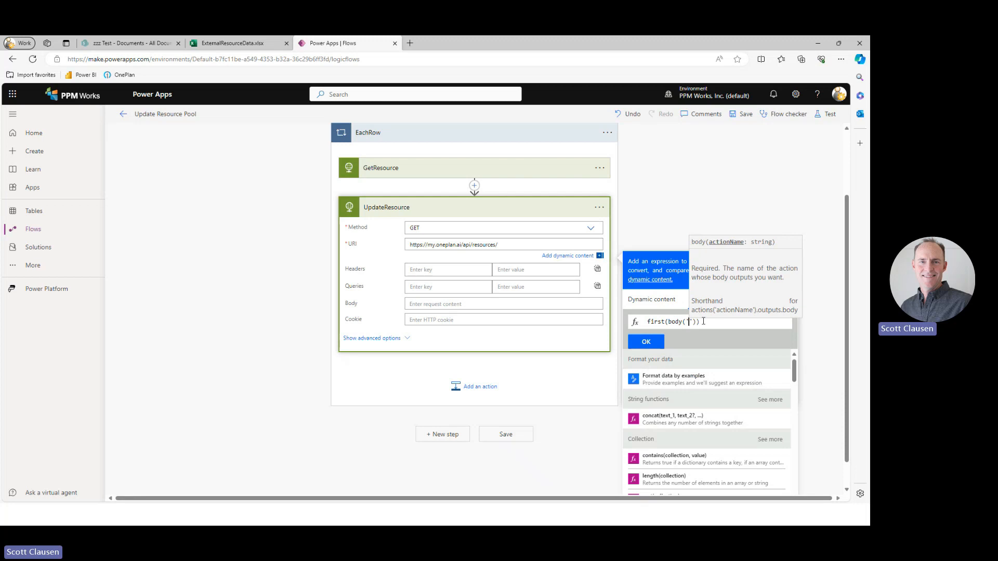
text(GetR)
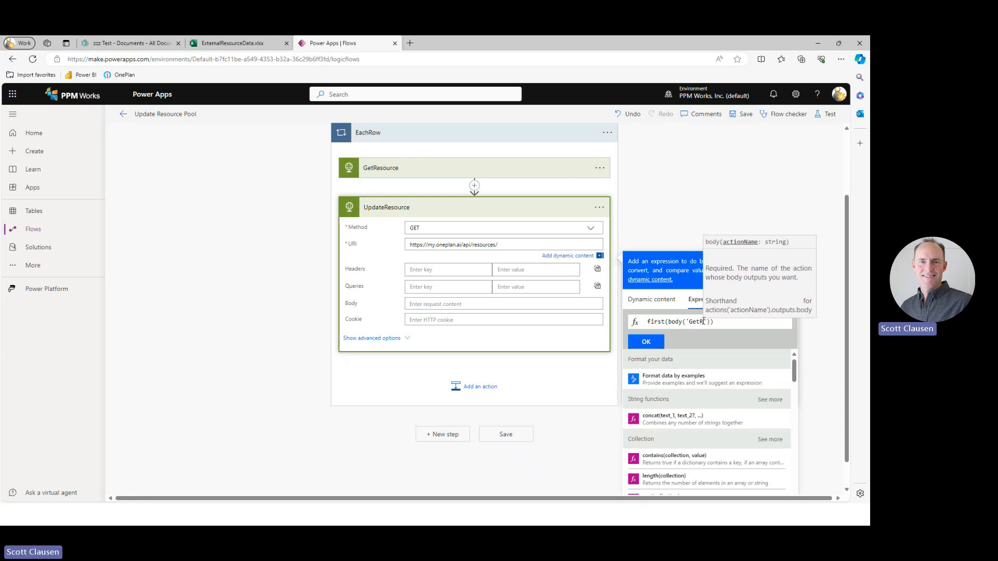
text(esource)
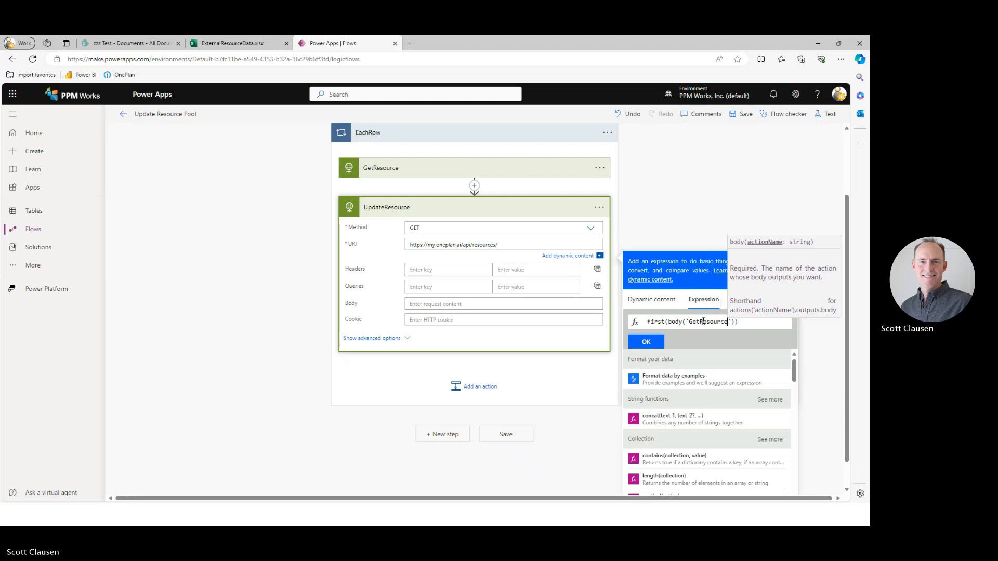
key(End)
text(?[')
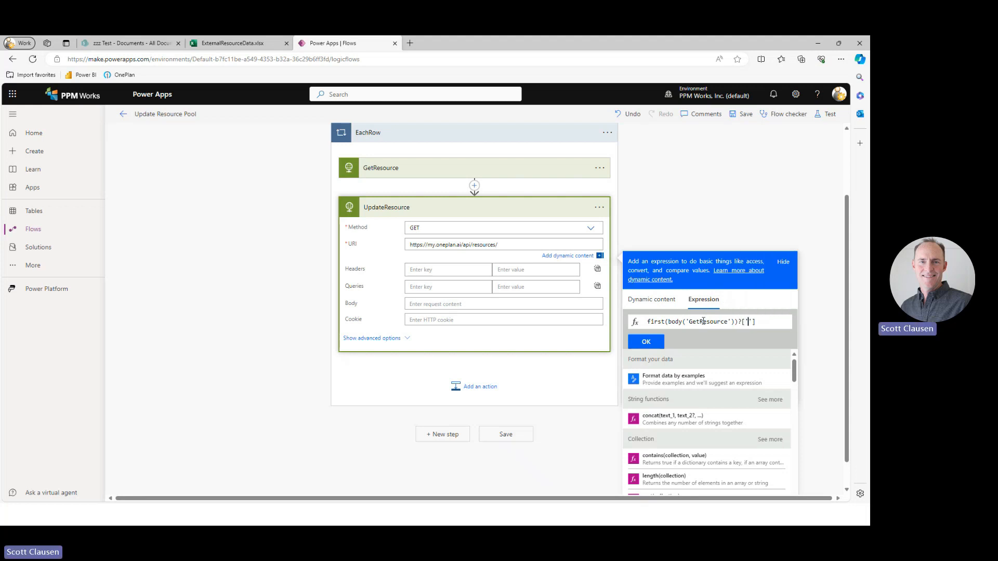
text(userid)
click(646, 342)
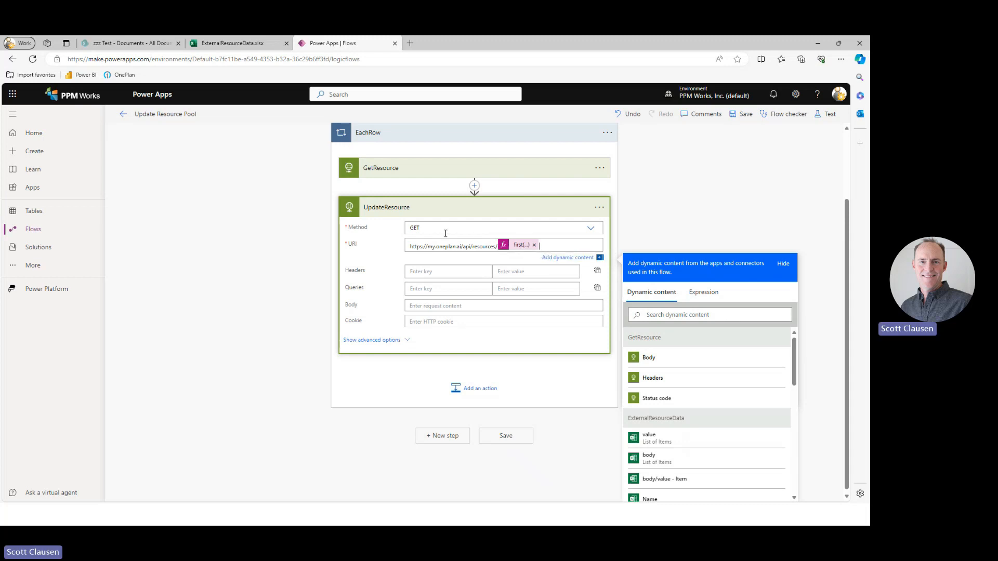
Set the UpdateResource method to POST and show its advanced options.
click(590, 228)
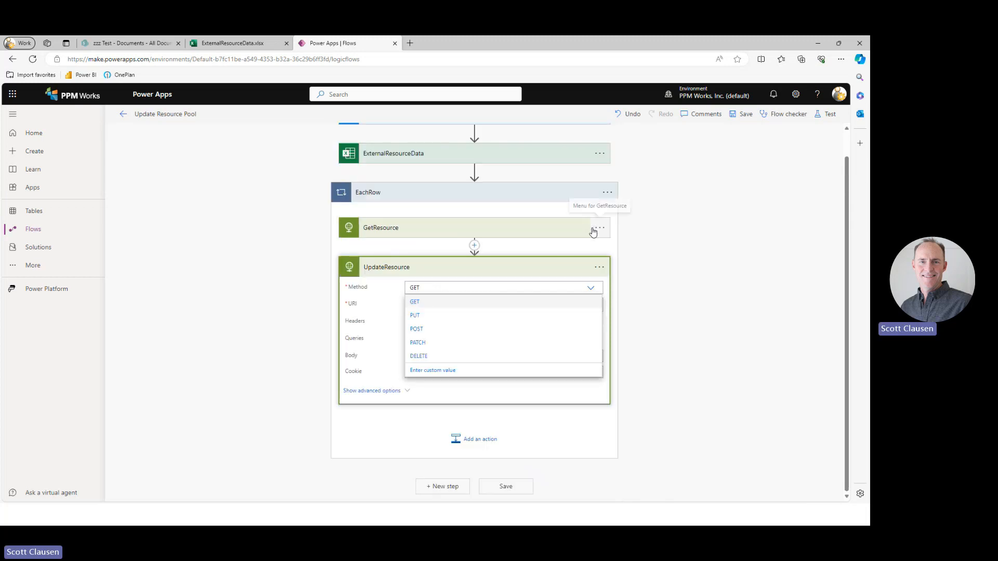
click(442, 331)
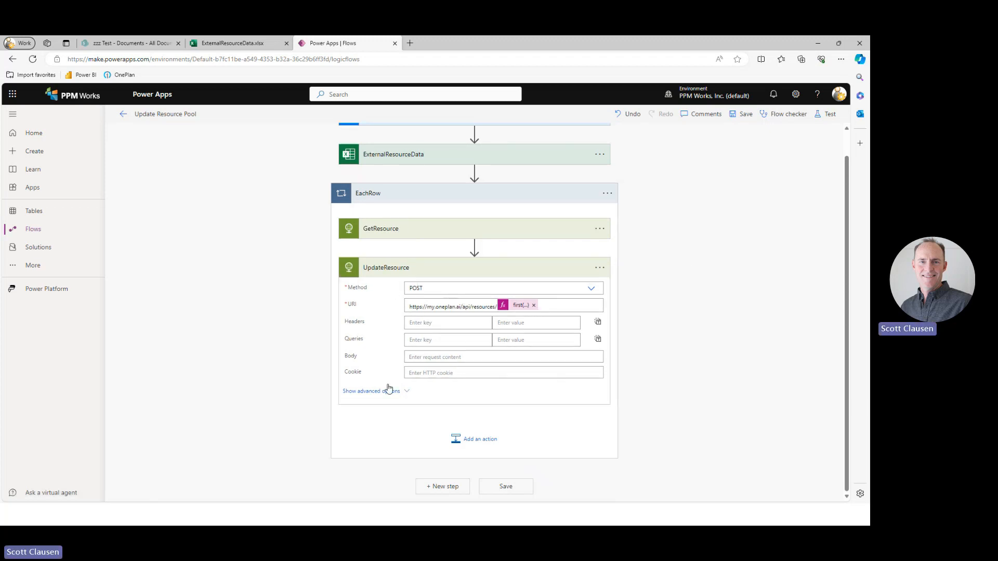
click(371, 393)
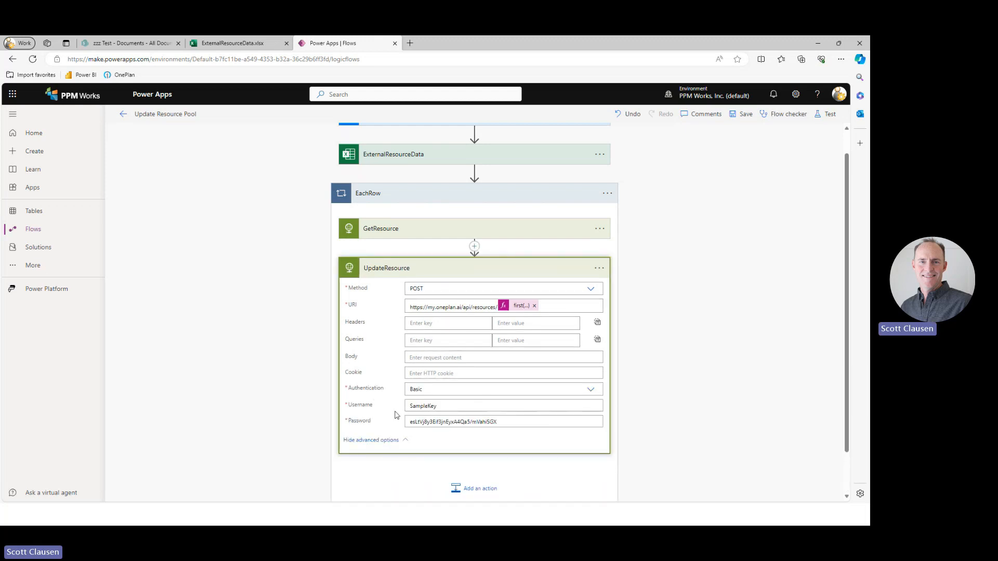
Copy the sample request JSON from the OnePlan POST api/resources/{id} help page and paste it into UpdateResource's Body.
click(411, 358)
click(275, 328)
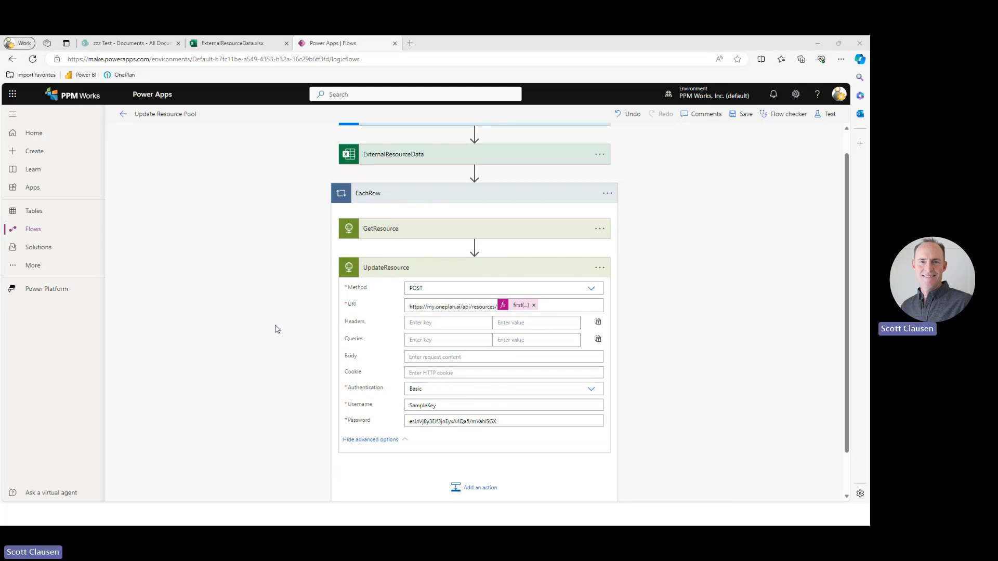
key(alt+Tab)
click(186, 415)
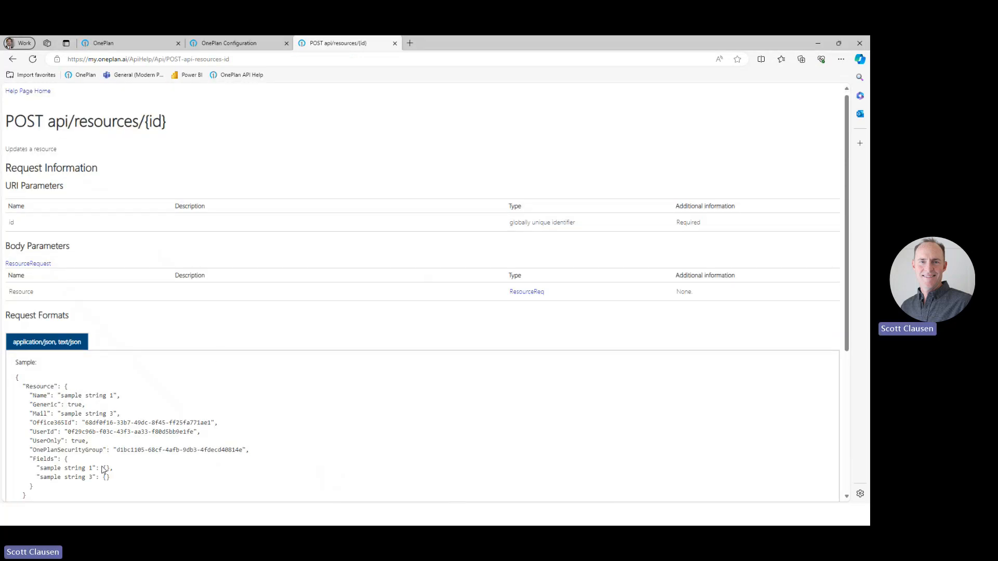
scroll(99, 468, down, 1)
drag(32, 450, 5, 318)
key(ctrl+c)
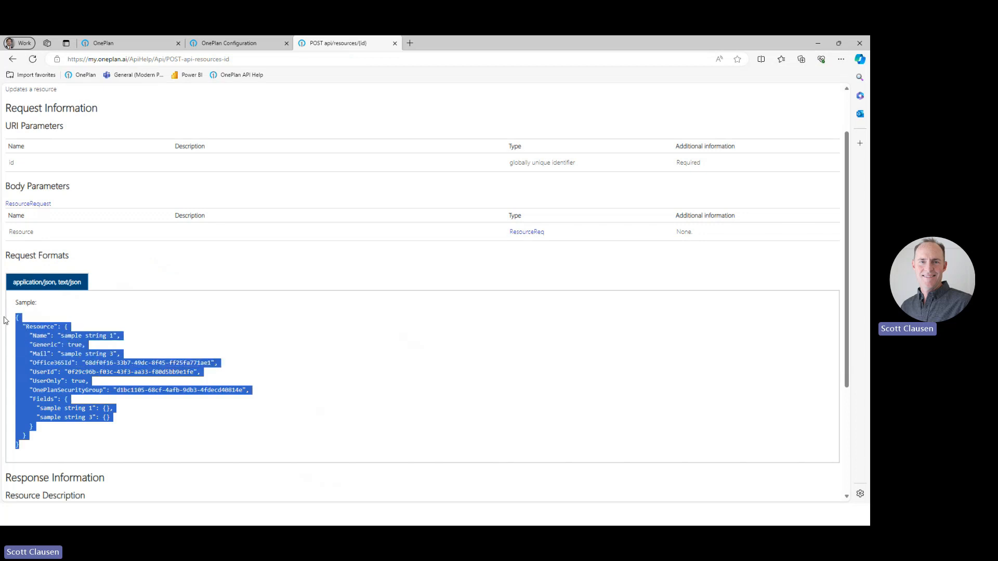
key(alt+Tab)
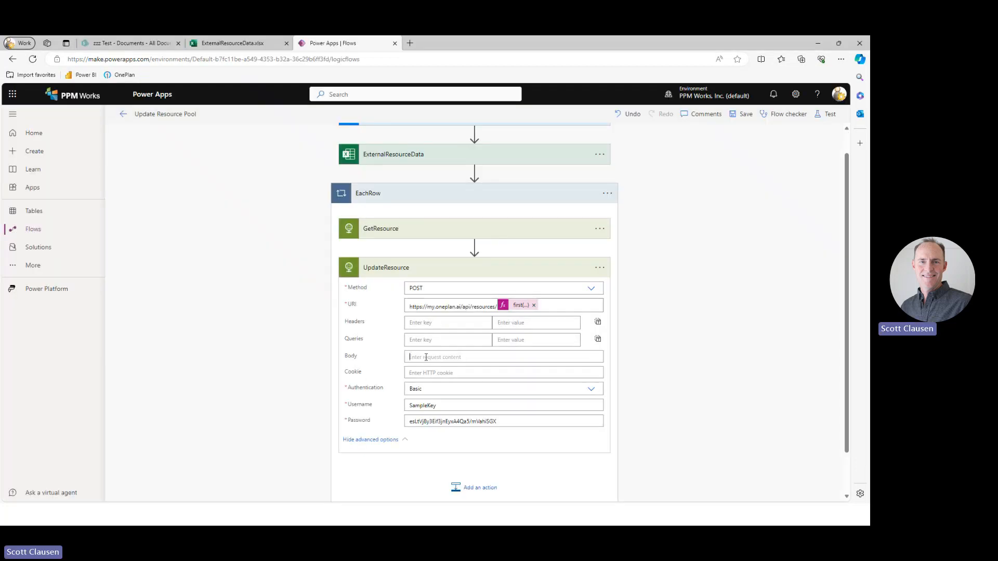
click(415, 357)
key(ctrl+v)
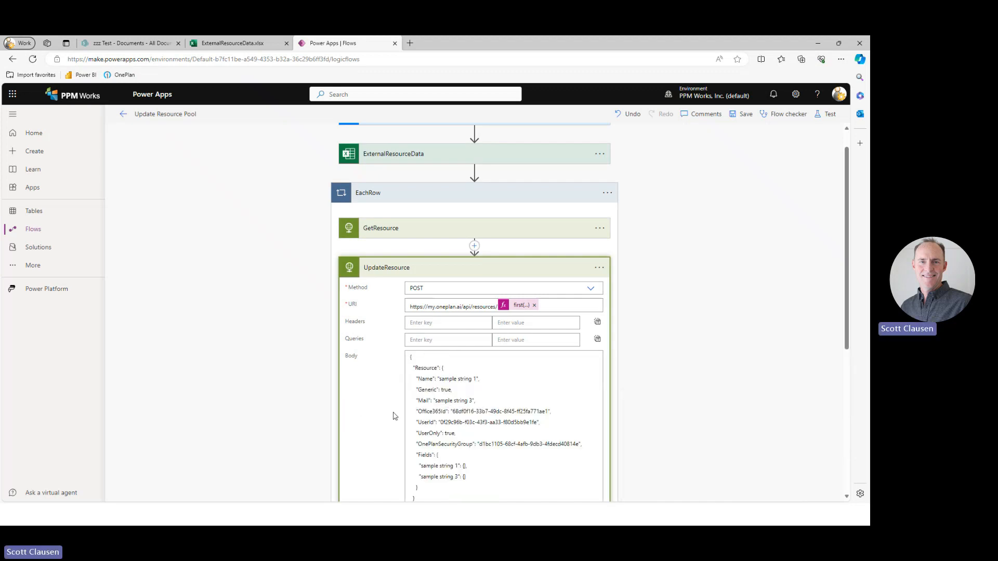
Delete the Name through OnePlanSecurityGroup lines from the UpdateResource body, keeping only the Fields block inside Resource.
scroll(393, 416, down, 1)
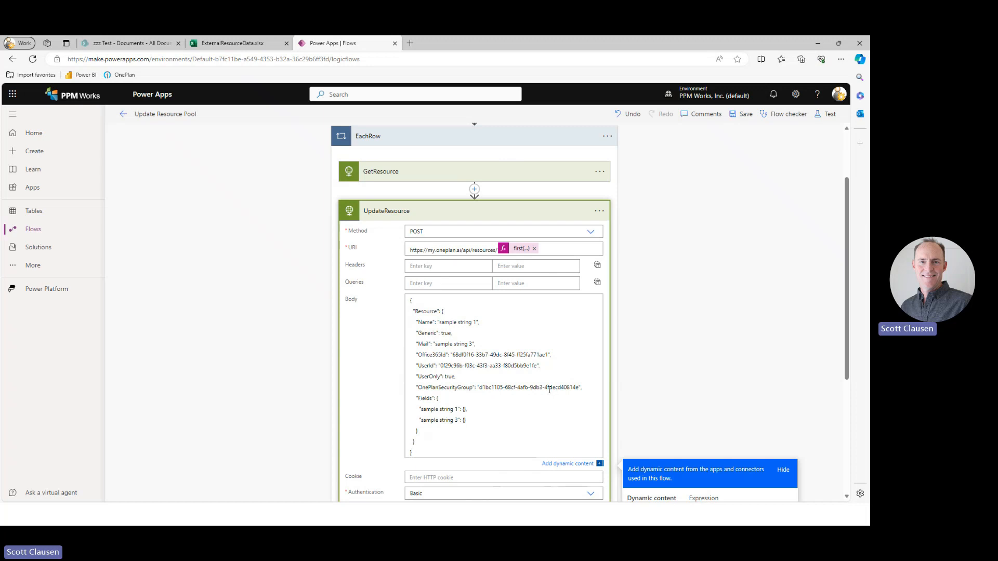
drag(582, 387, 379, 327)
key(BackSpace)
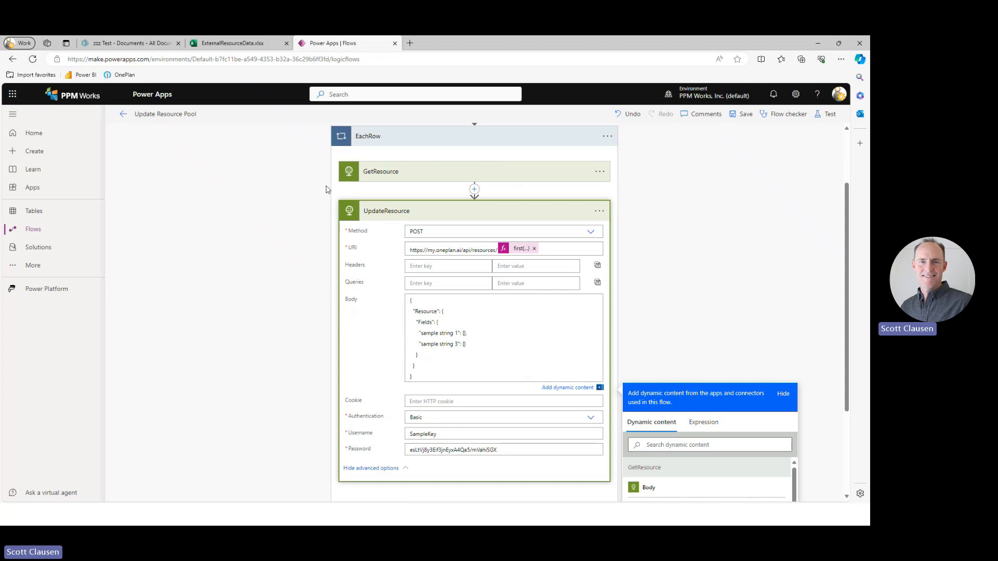
Check the column names in OnePlan's resource list and rename the first sample field in the UpdateResource body to PrimarySkill.
key(alt+Tab)
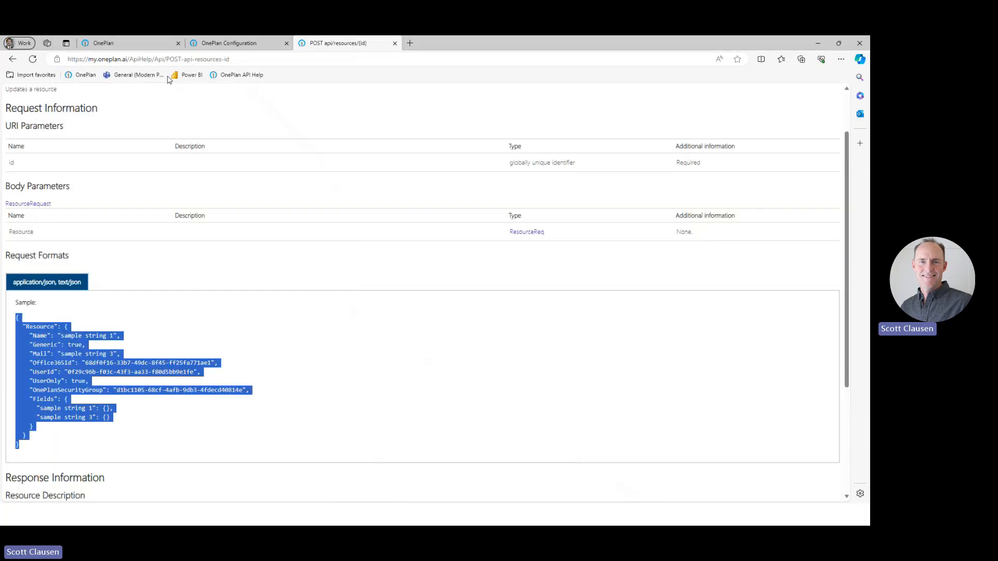
click(125, 45)
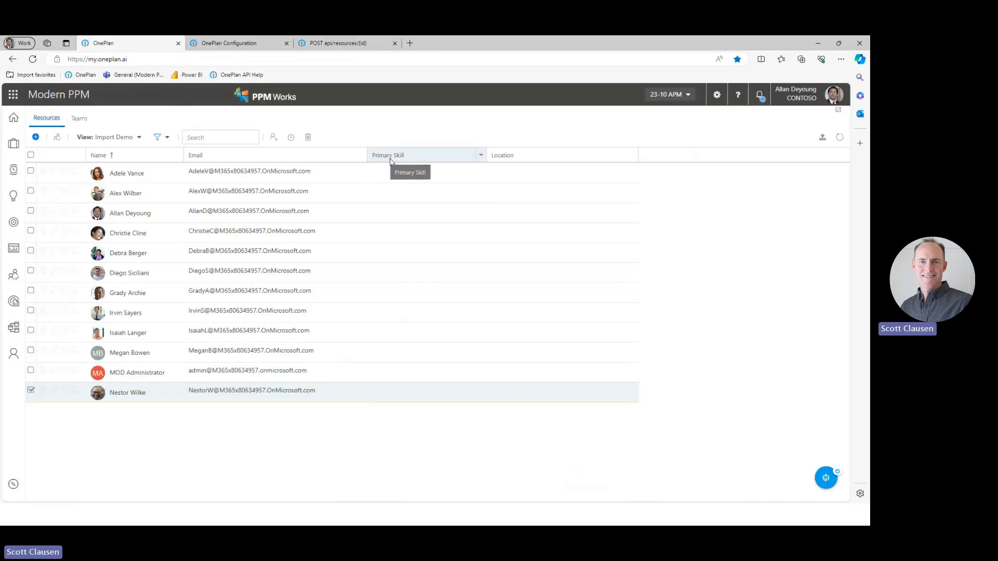
key(alt+Tab)
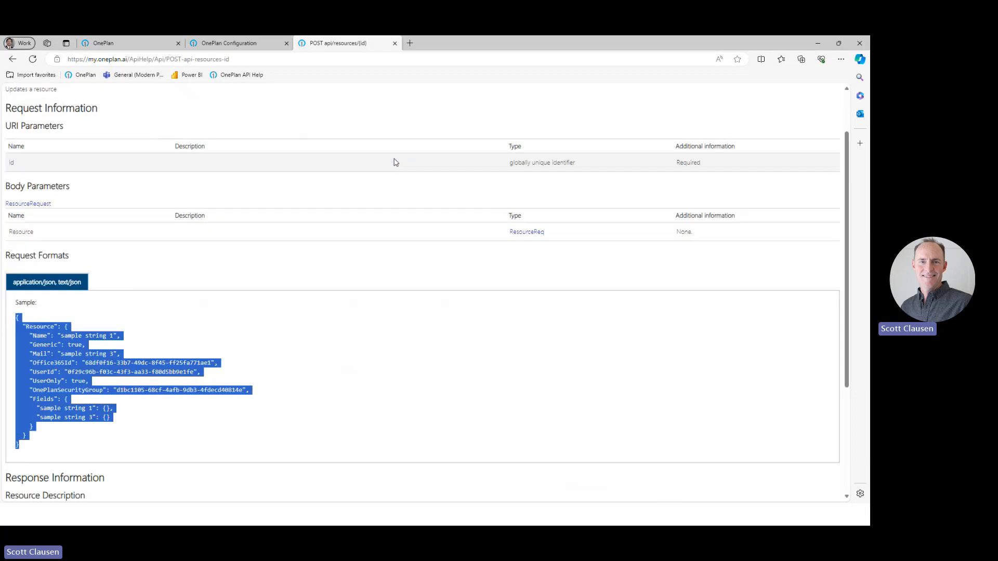
key(alt+Tab)
drag(421, 334, 453, 333)
click(447, 334)
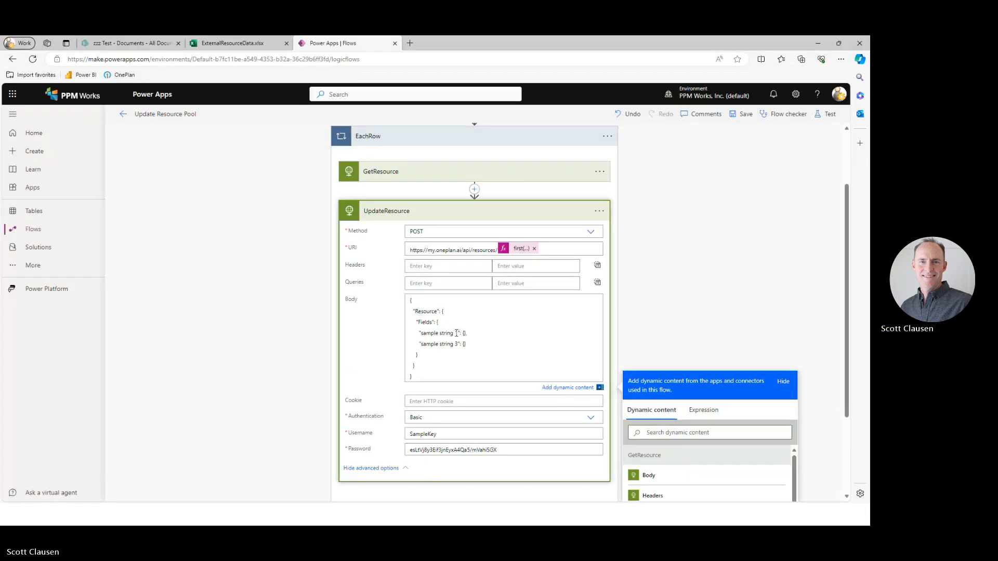
drag(457, 333, 422, 335)
text(PrimarySkill)
Rename the second sample field in the UpdateResource body to Location.
key(ctrl+Left)
key(shift+Right)
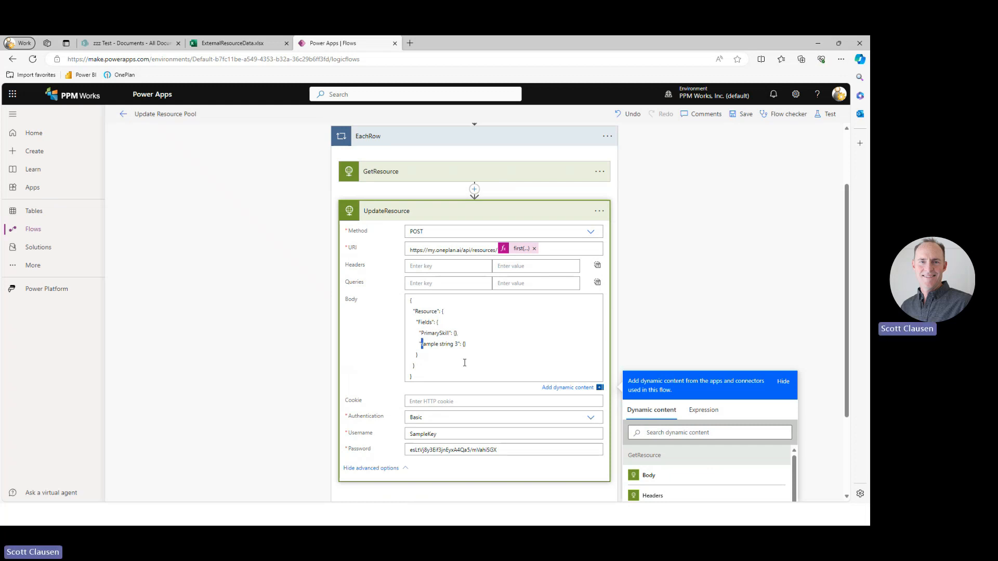
drag(458, 344, 423, 349)
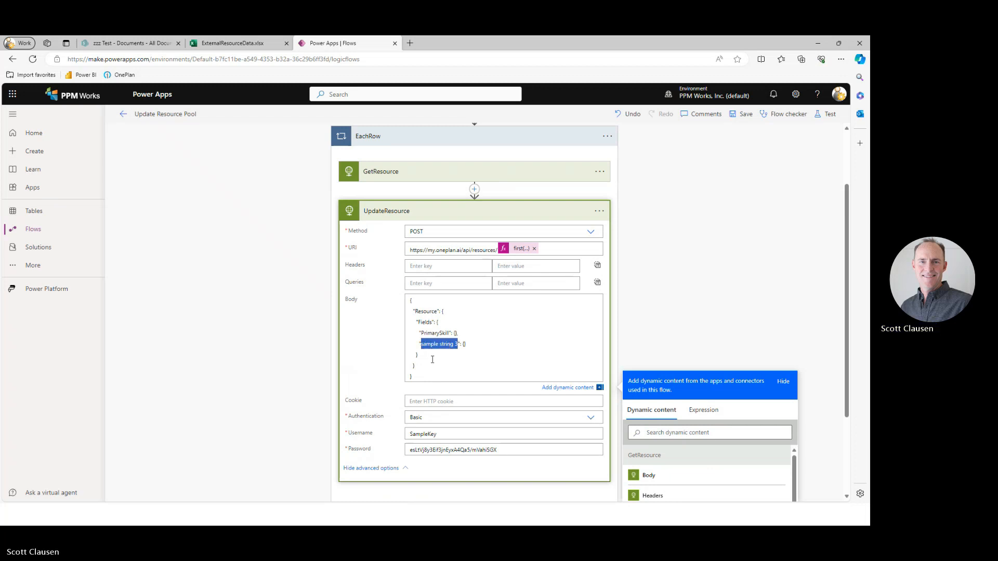
text(Location)
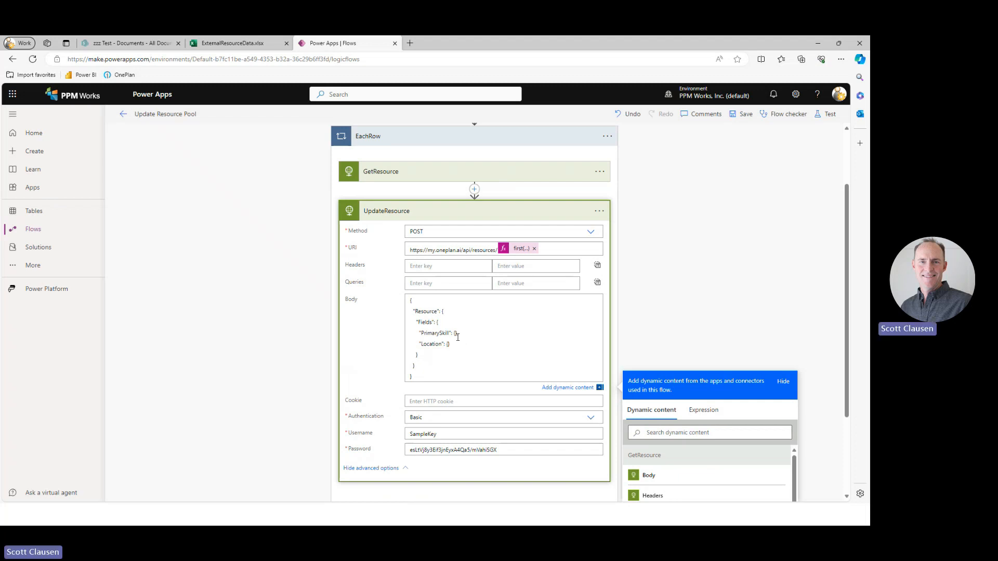
Replace the empty braces after PrimarySkill and Location in the UpdateResource body with empty double quotes.
text(,)
key(BackSpace)
key(BackSpace)
key(BackSpace)
text("")
Insert the Excel Primary Skill and Location dynamic values between the quotes of their matching fields in the UpdateResource body.
scroll(682, 337, down, 5)
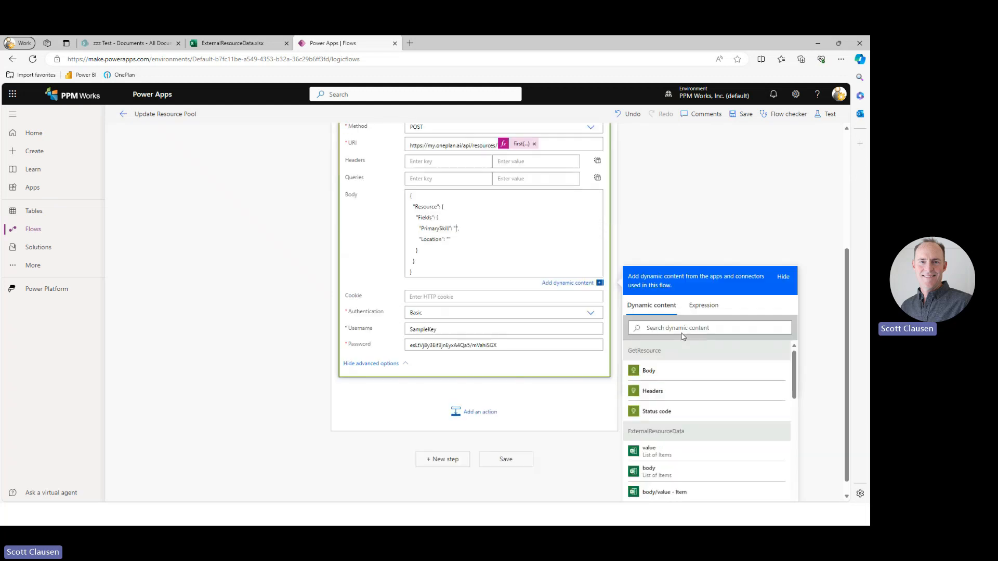
scroll(678, 418, down, 2)
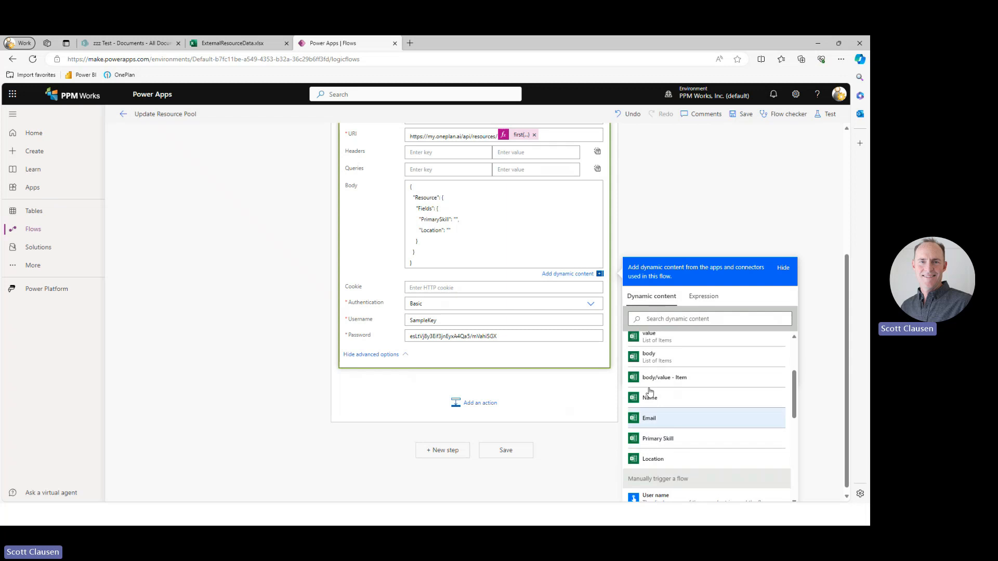
click(665, 443)
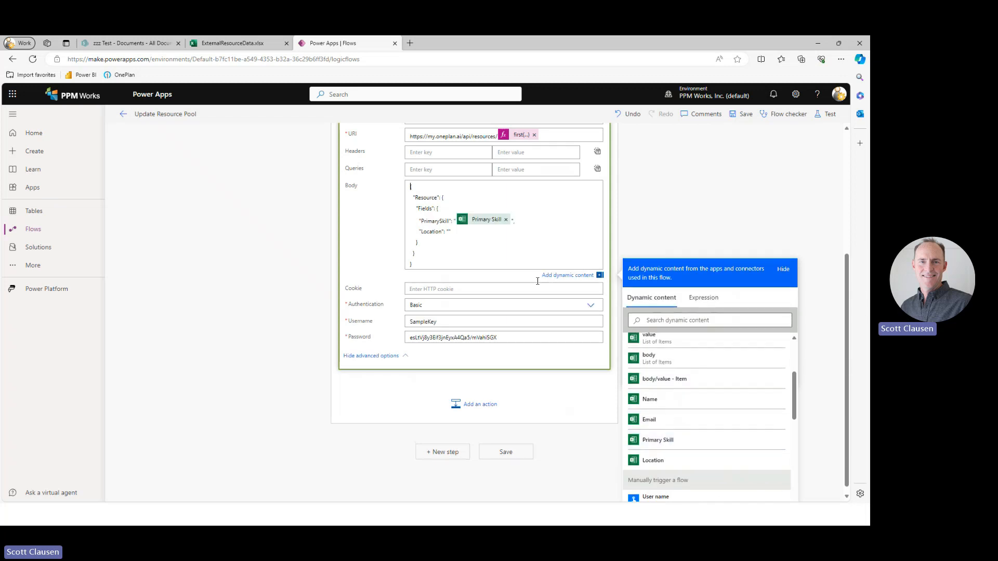
click(449, 235)
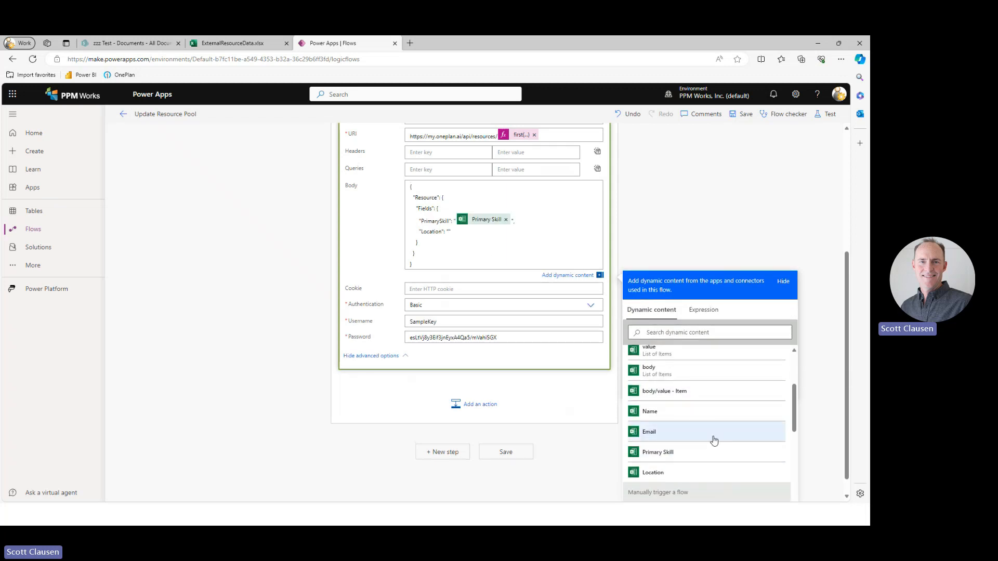
scroll(691, 439, down, 1)
click(655, 424)
click(698, 228)
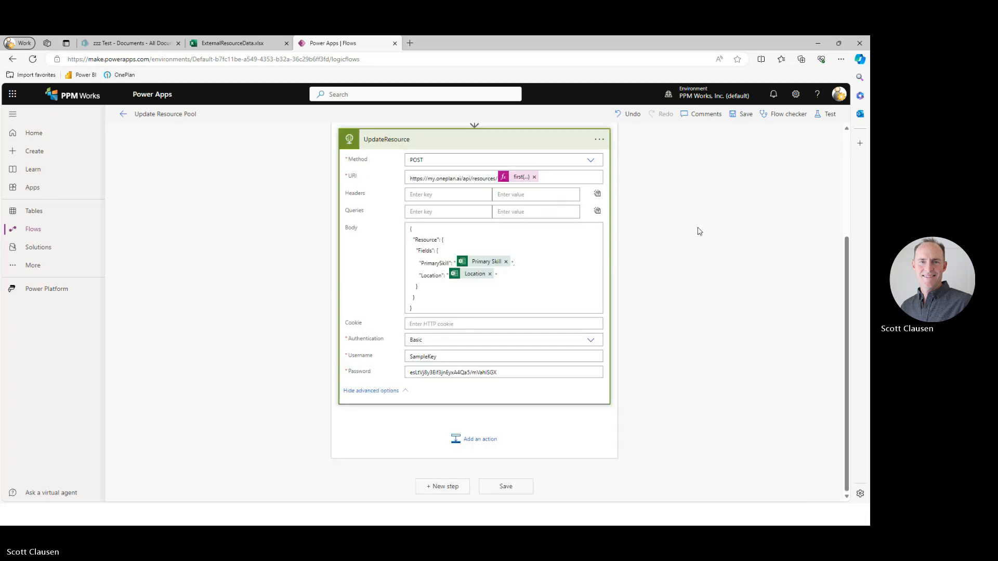
Collapse the UpdateResource action and save the Update Resource Pool flow.
scroll(699, 312, up, 3)
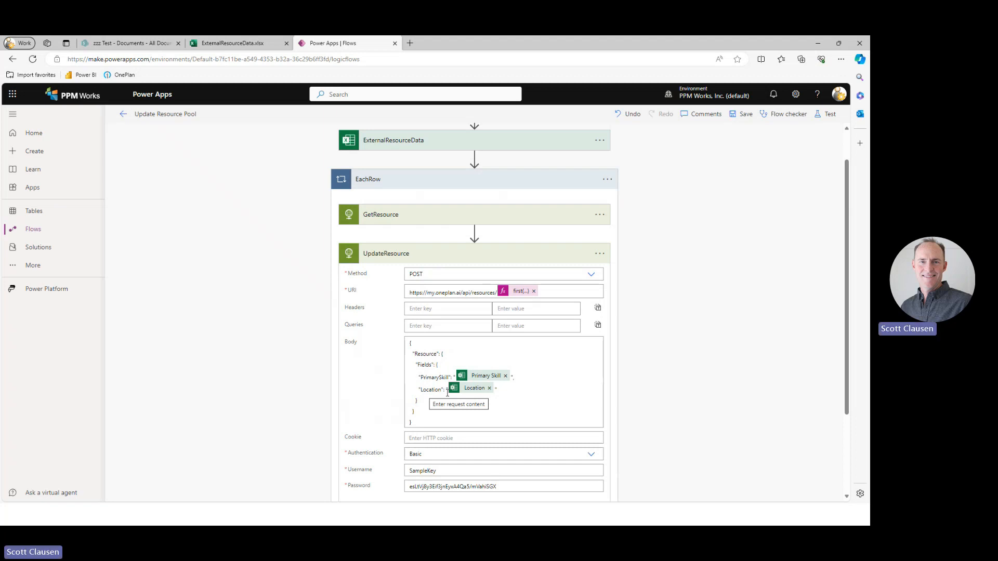
click(400, 255)
click(744, 114)
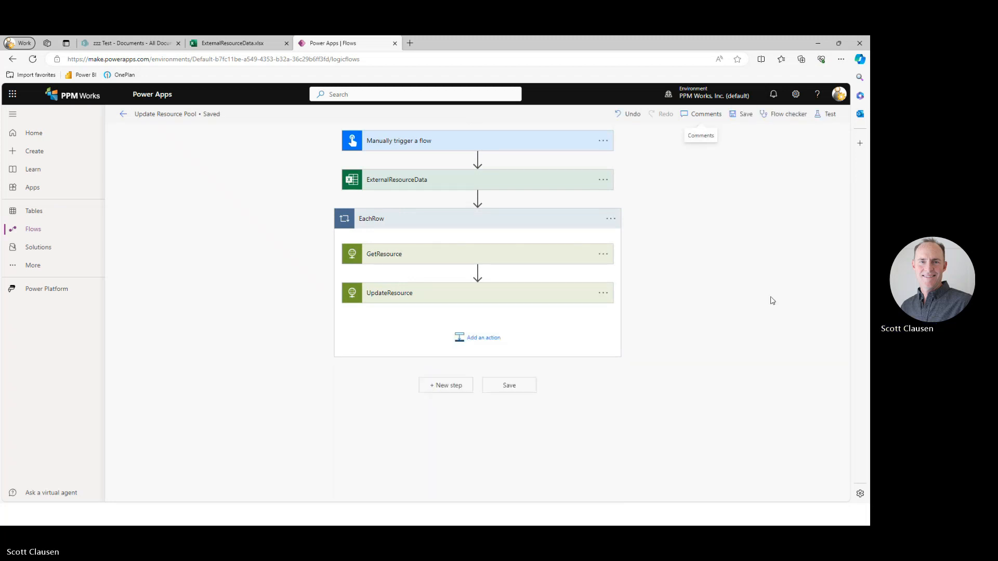
Test the flow with the Manually option and run it.
click(827, 114)
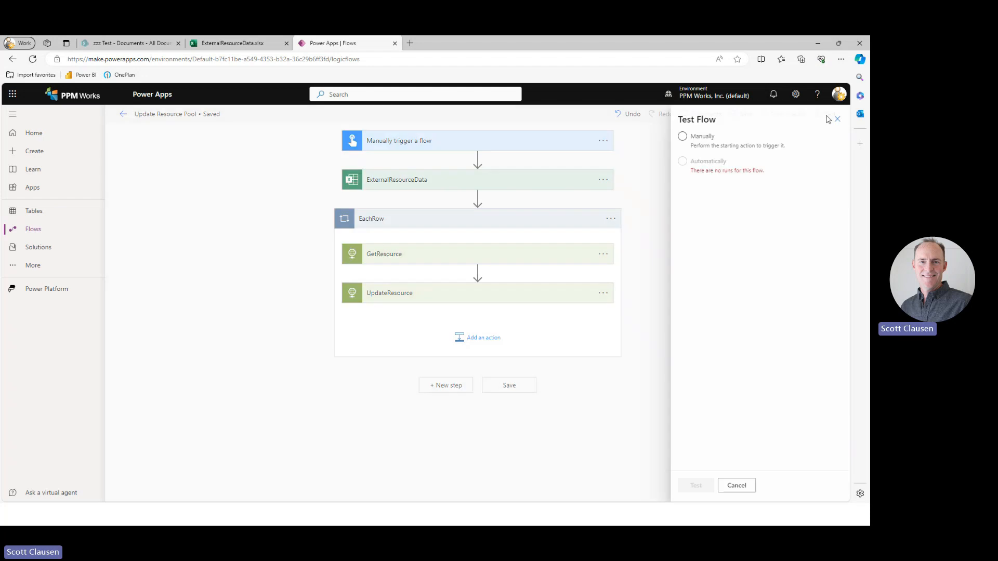
click(681, 137)
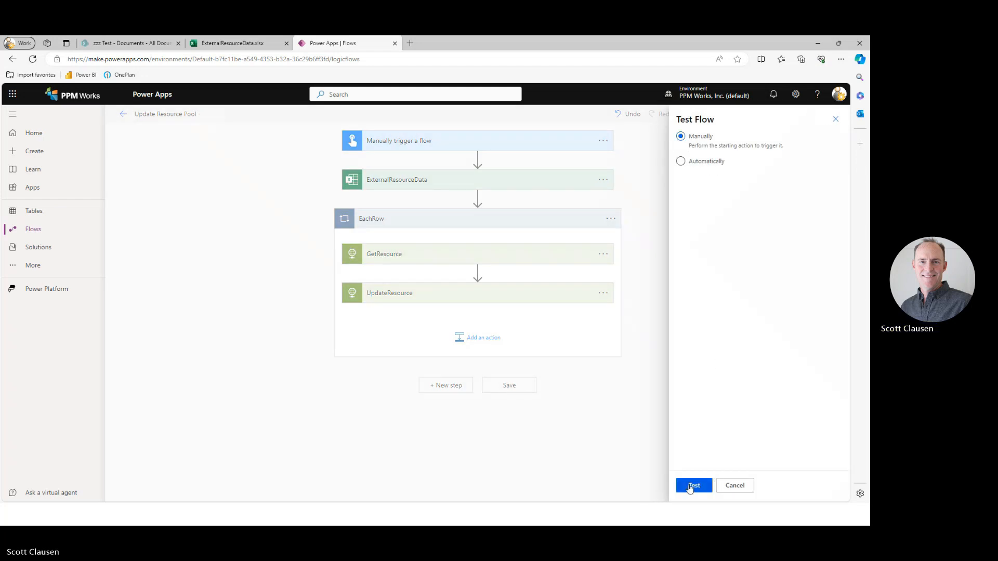
click(693, 486)
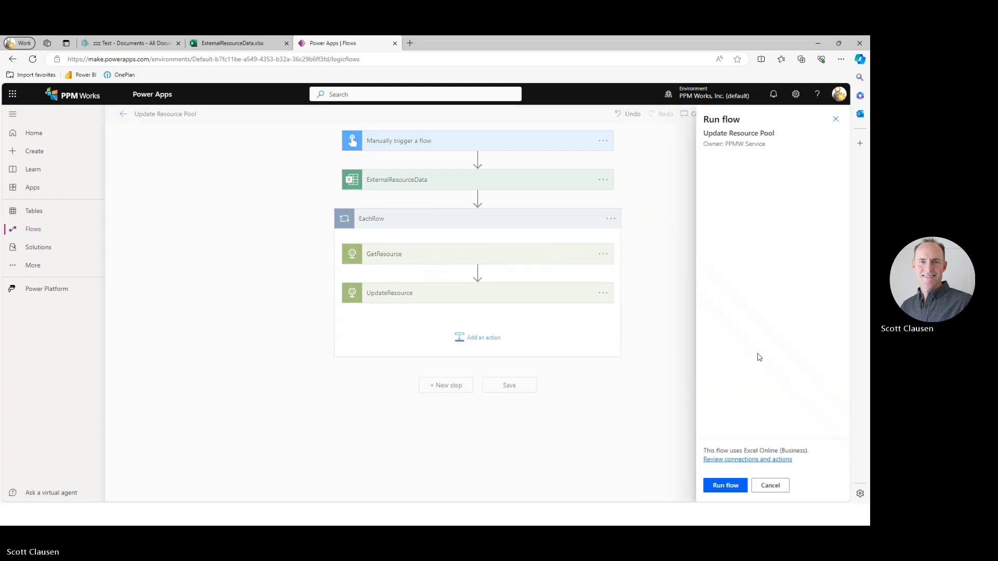
click(728, 489)
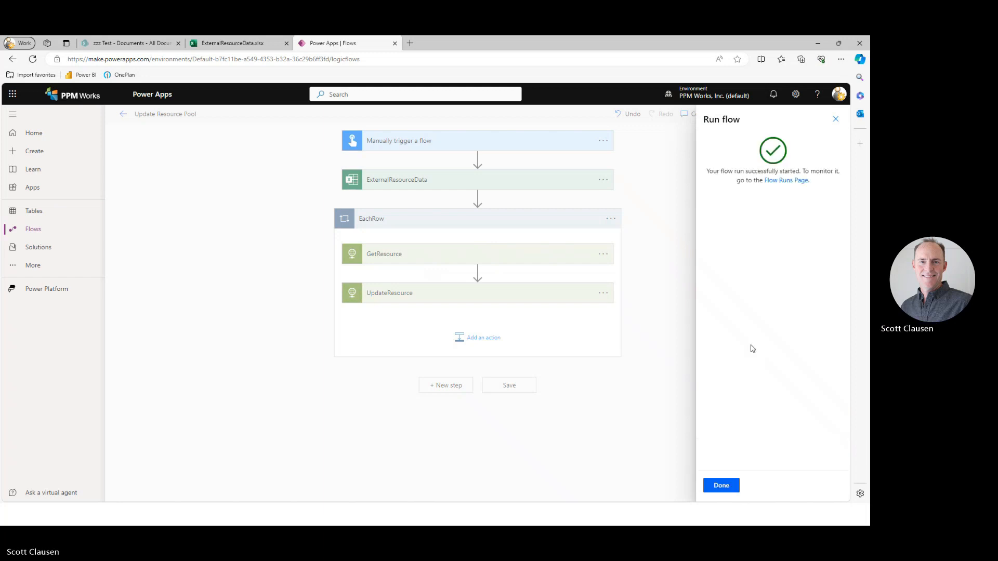
click(722, 486)
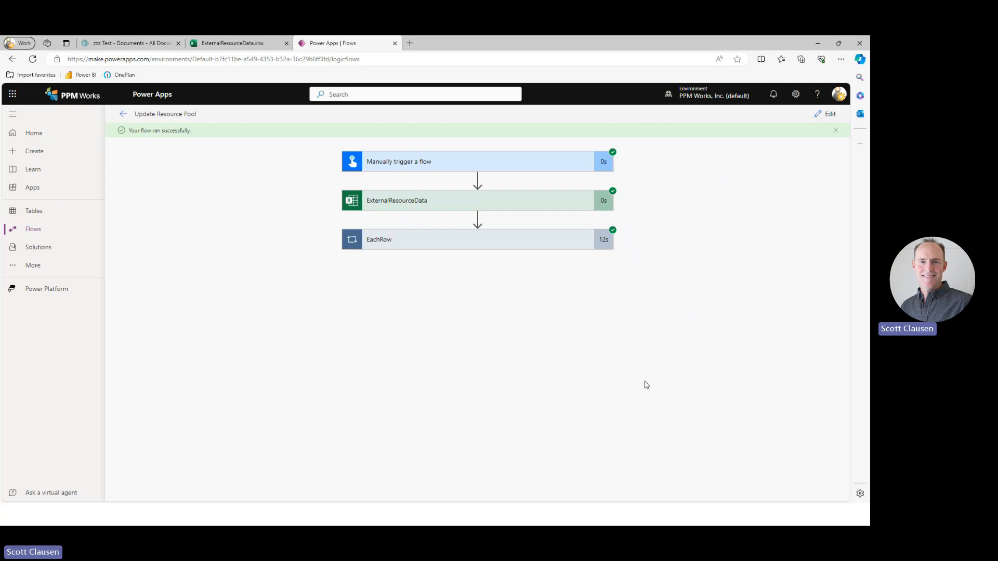
Switch to OnePlan and refresh the resource list to check the Primary Skill and Location columns.
key(alt+Tab)
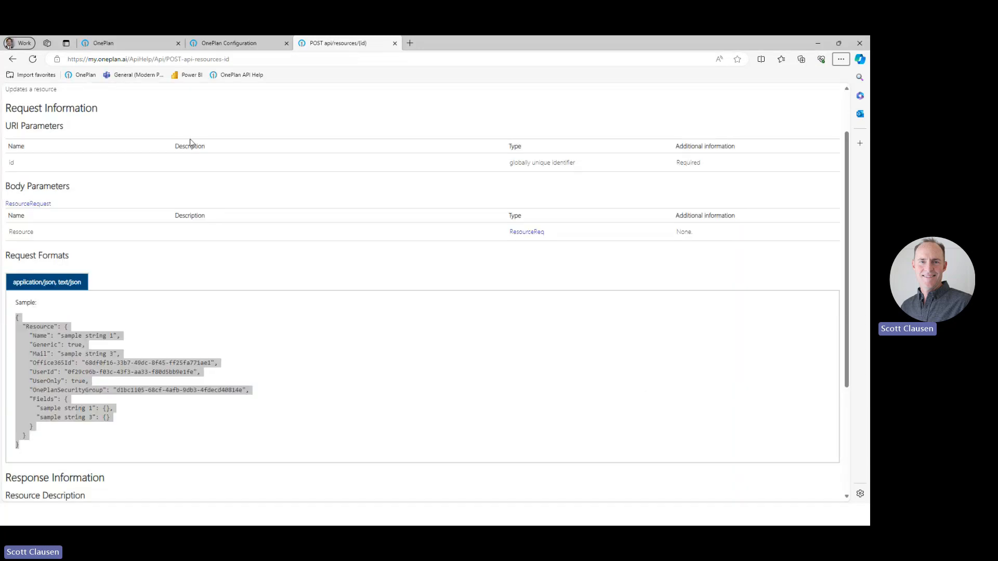
click(136, 44)
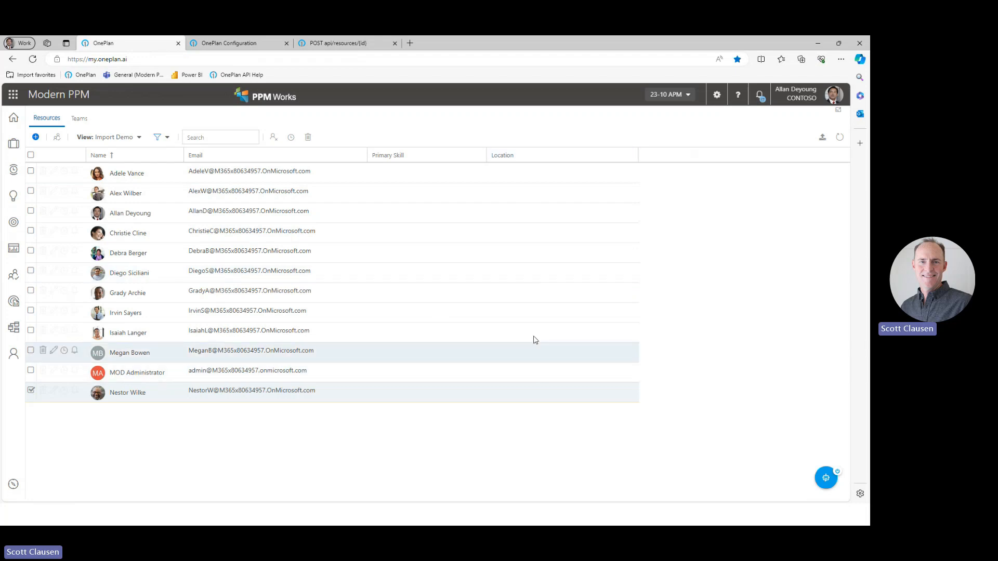
click(840, 138)
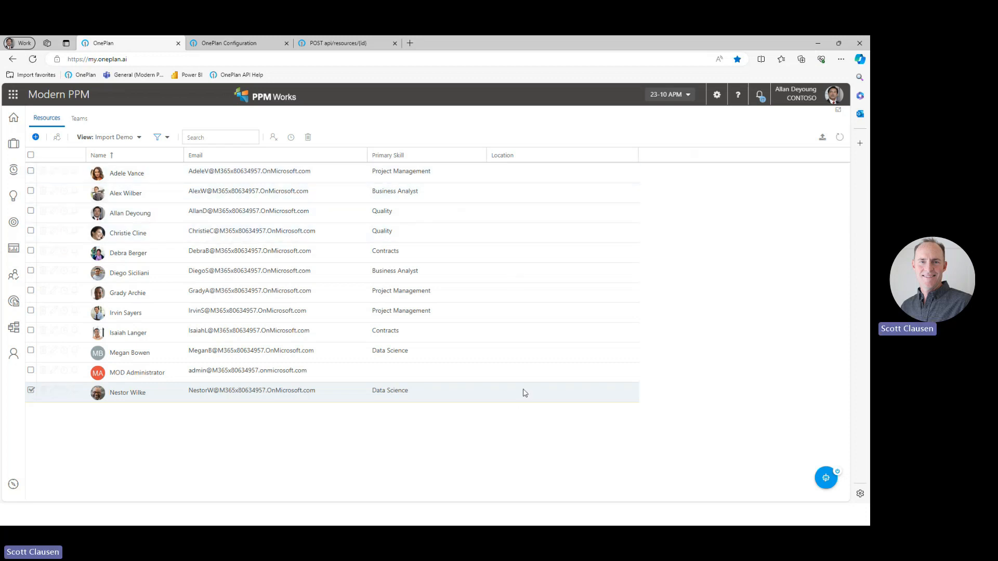
View the available Location choices for the first resource without selecting one.
click(579, 177)
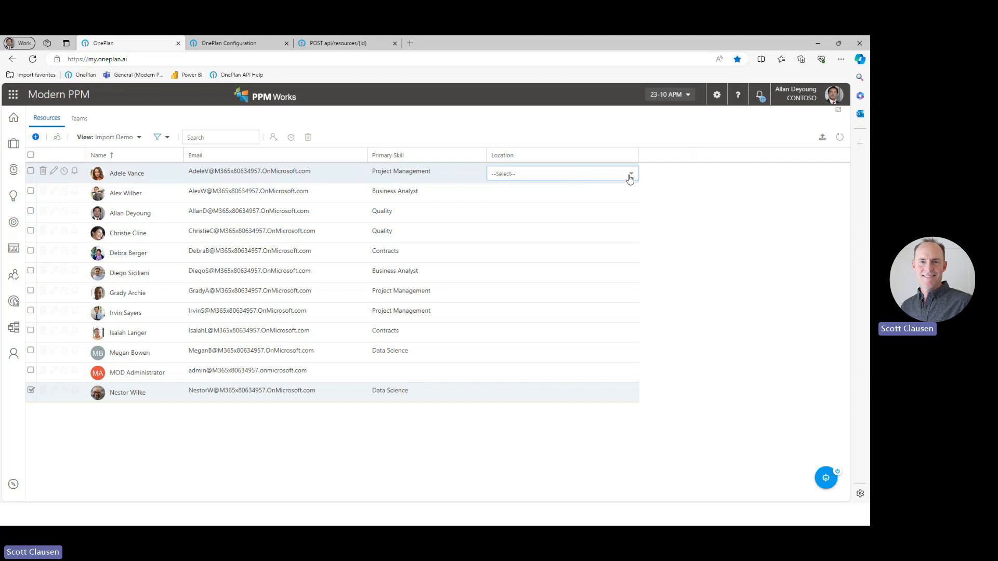
click(631, 175)
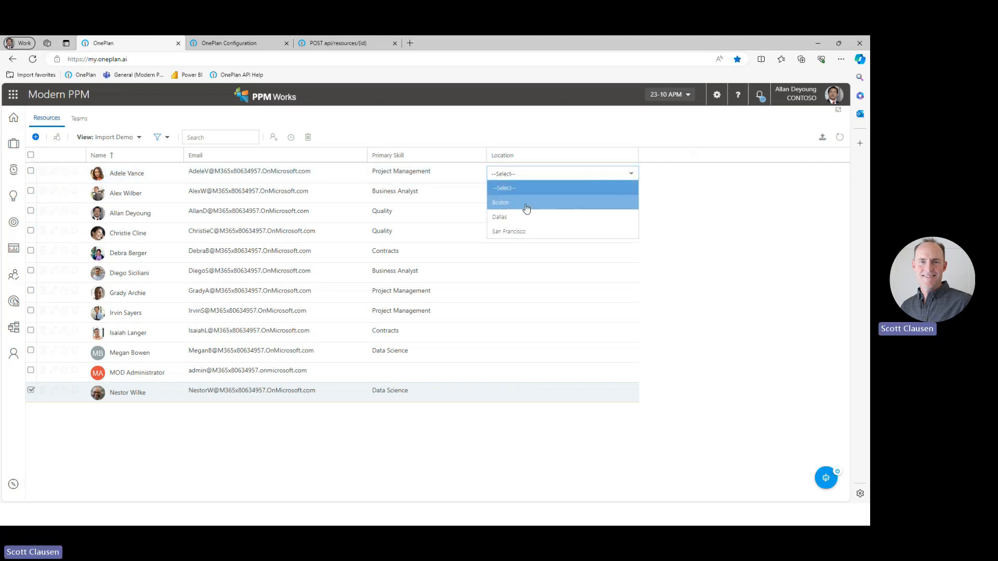
click(541, 138)
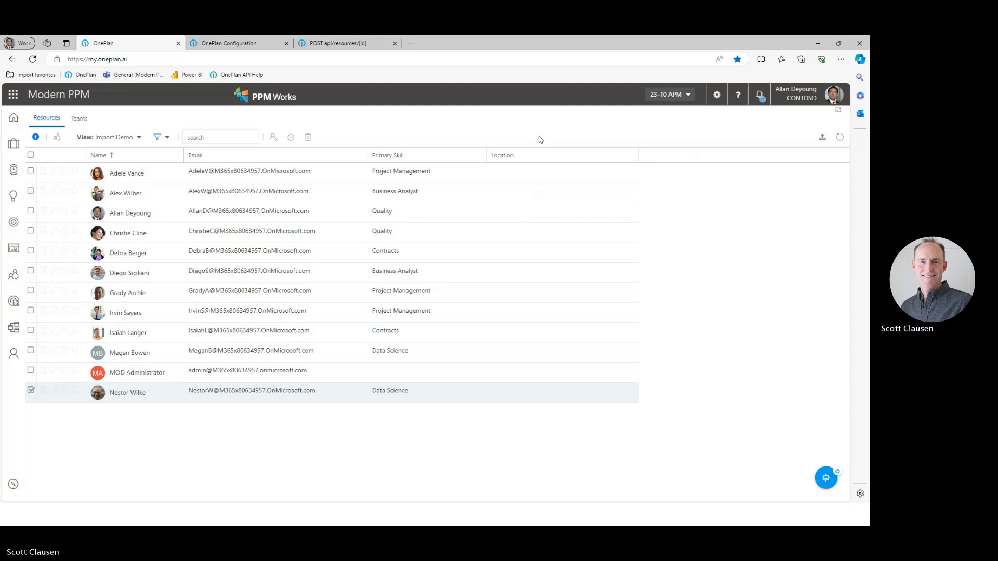
Open the choices of the Location resource field in OnePlan Configuration.
click(233, 46)
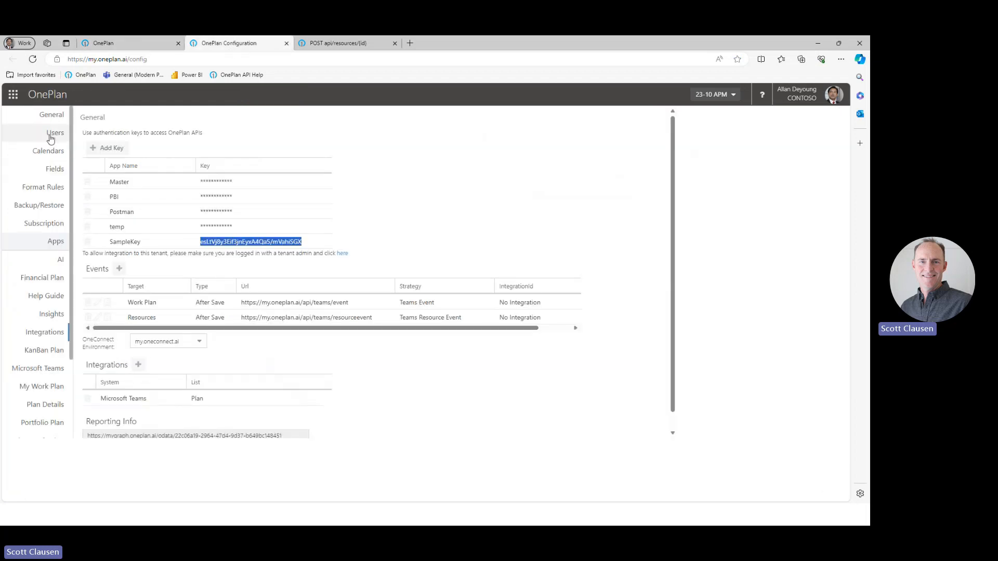
click(54, 170)
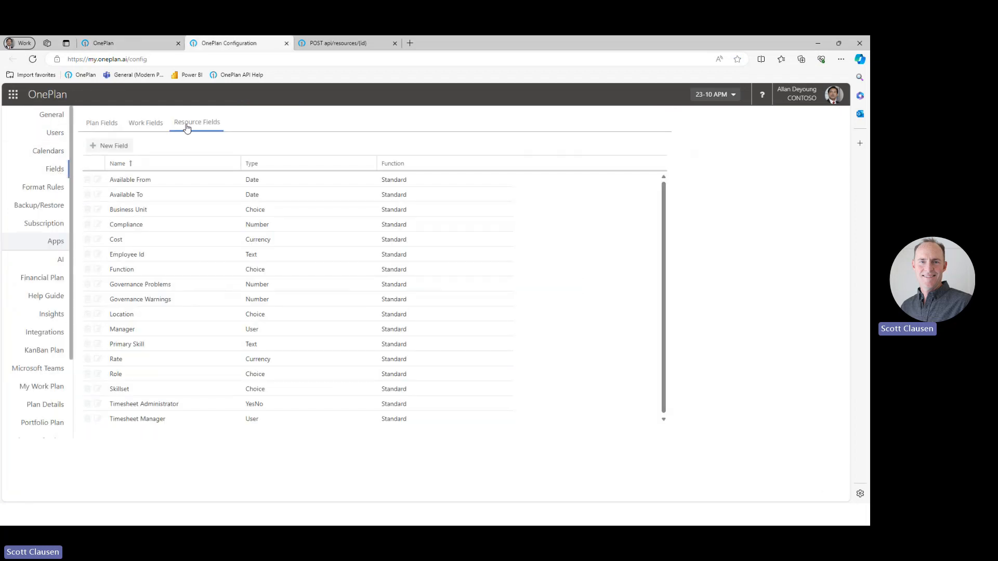
click(97, 315)
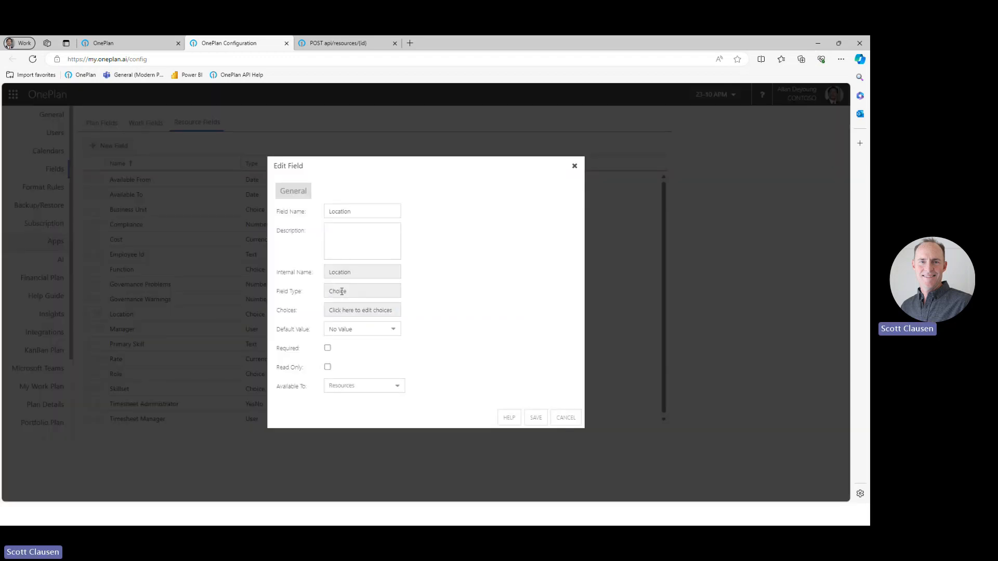
click(347, 311)
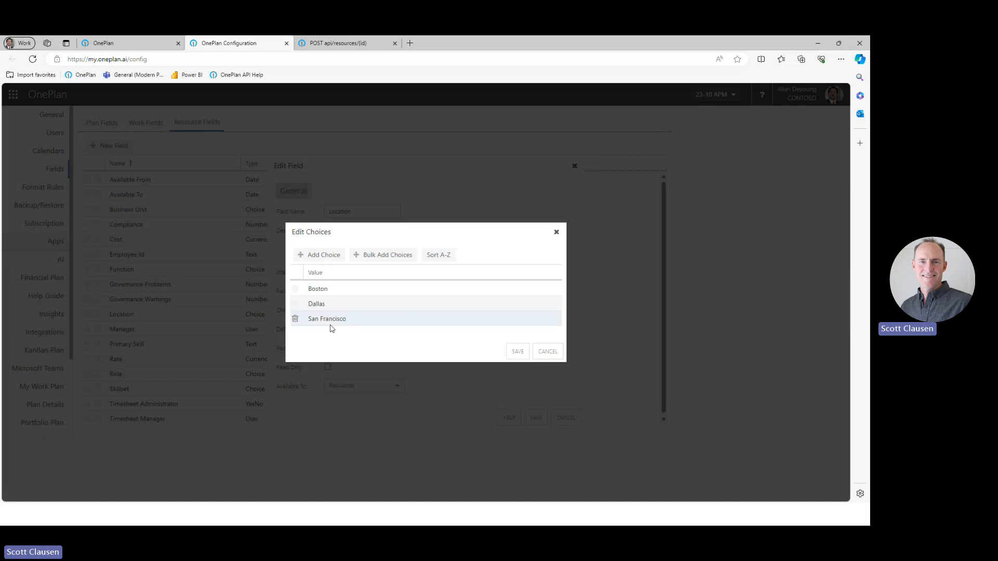
Show the Id column in the Location choices list and widen it to display the full IDs.
click(556, 277)
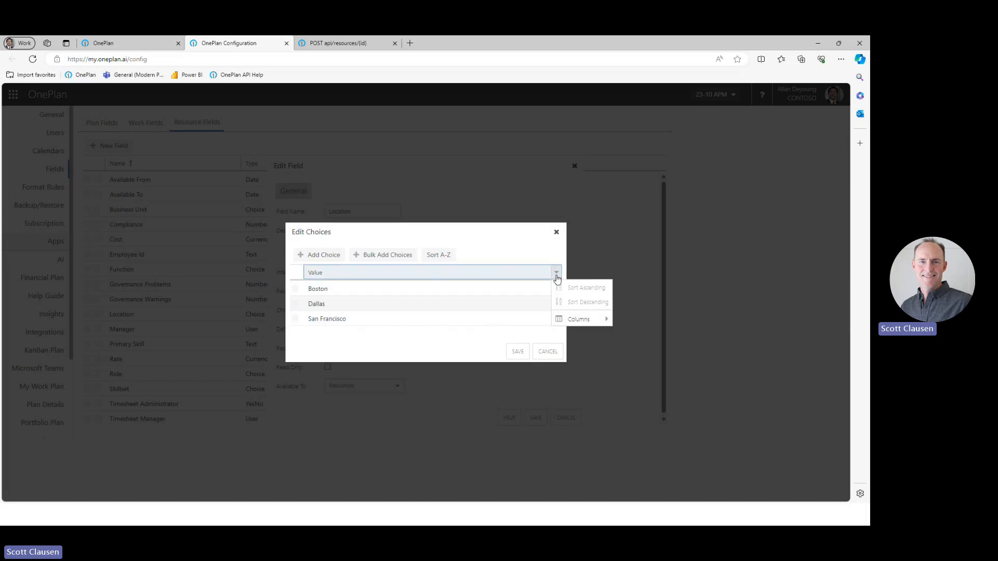
mouse_move(589, 319)
click(633, 334)
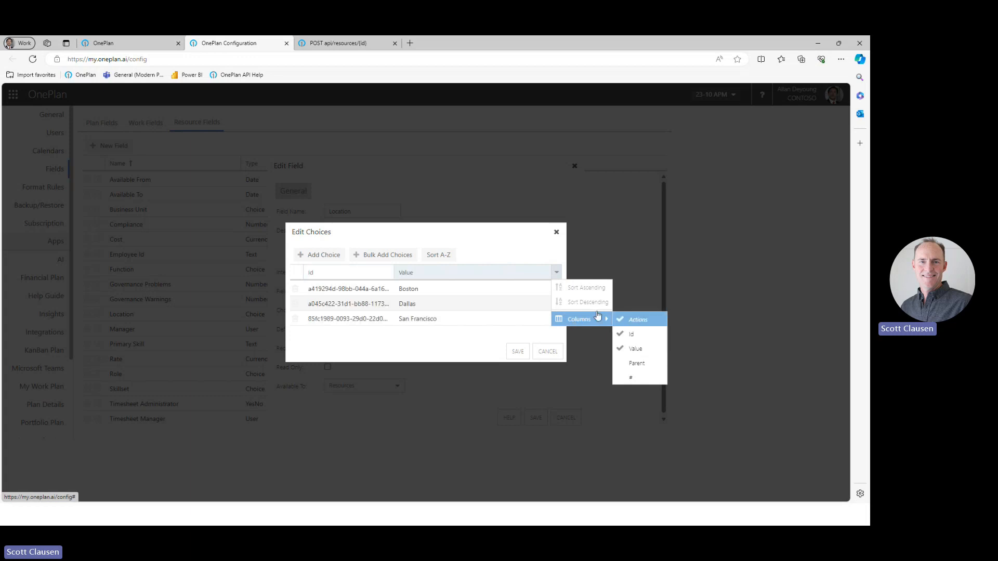
drag(393, 272, 445, 273)
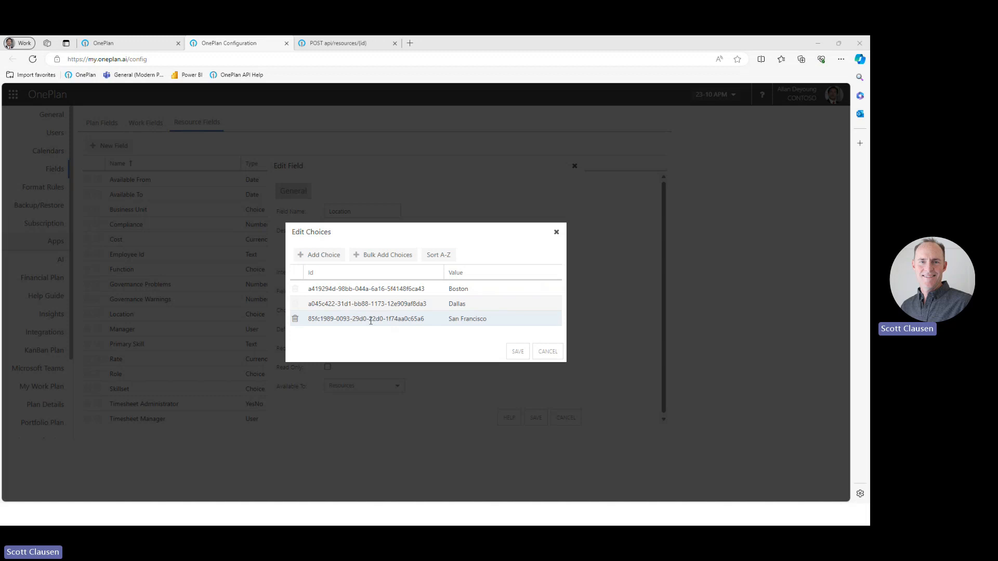
Switch back to Power Apps and open the Update Resource Pool flow for editing.
click(151, 44)
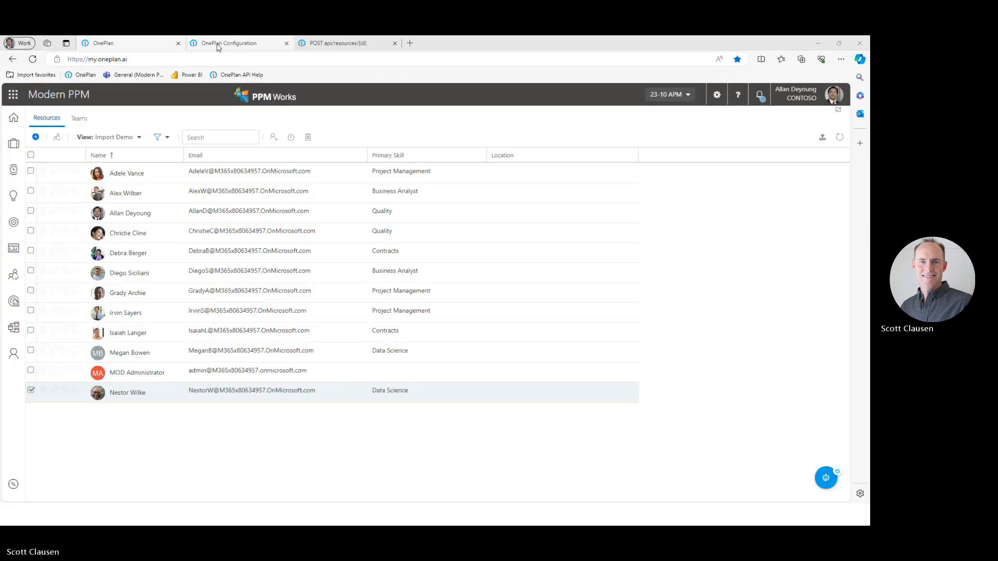
key(alt+Tab)
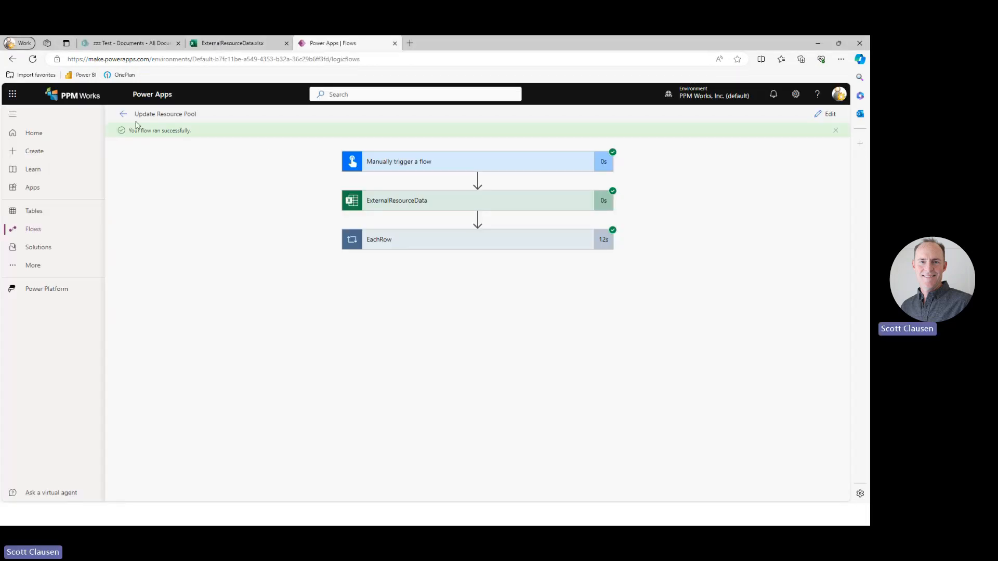
click(826, 114)
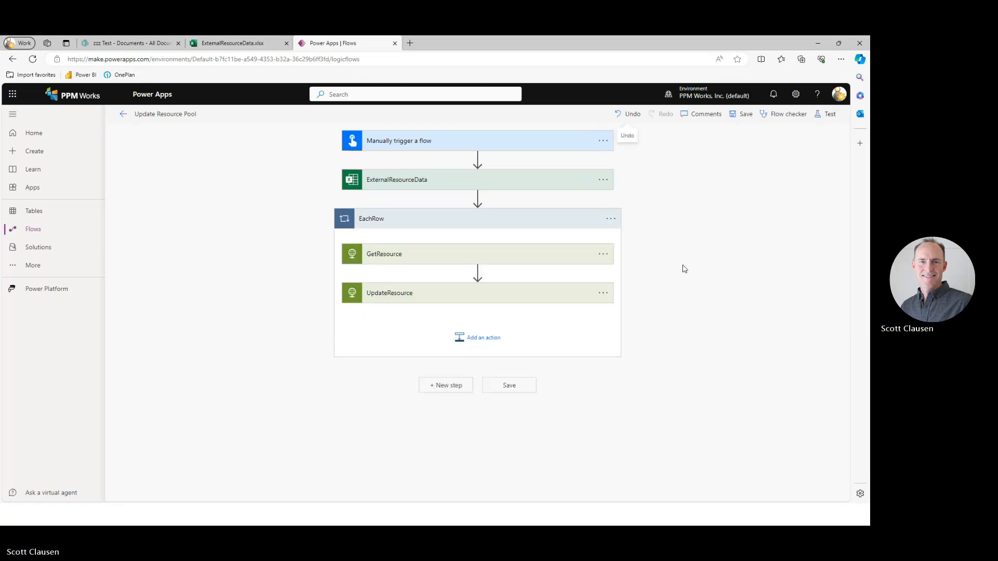
Add an Initialize variable action between the manual trigger and ExternalResourceData, naming the variable varLocation.
click(478, 160)
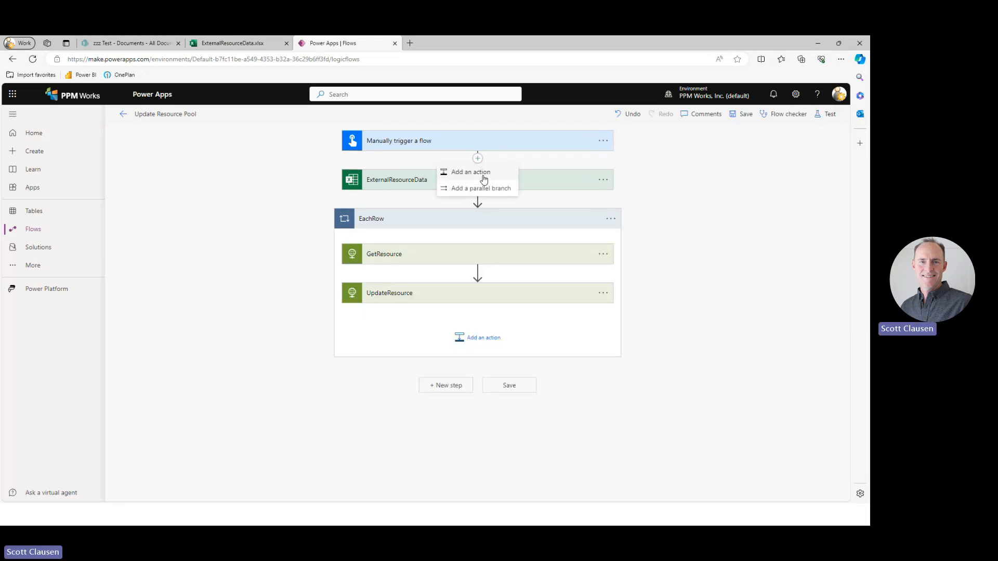
click(484, 176)
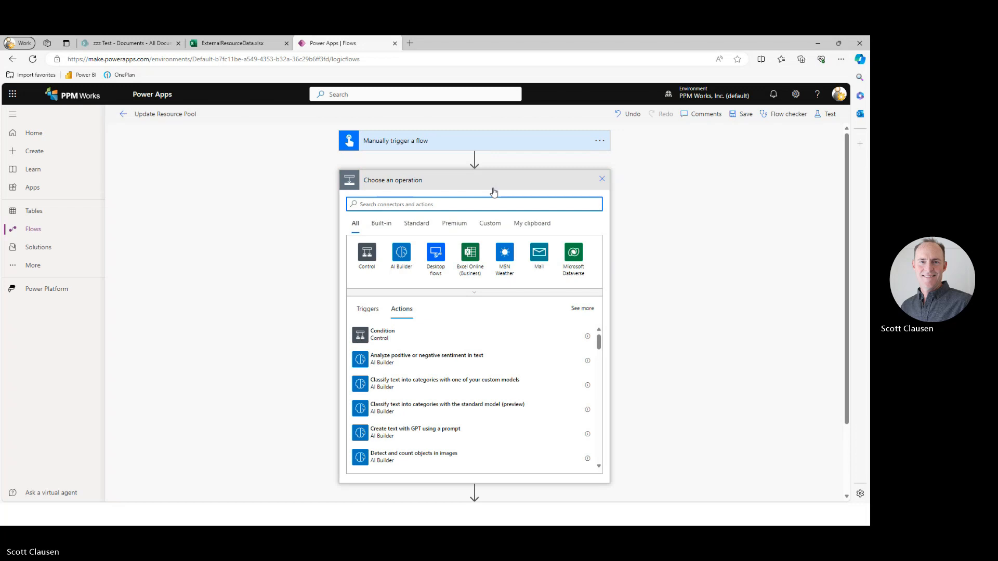
text(initialize var)
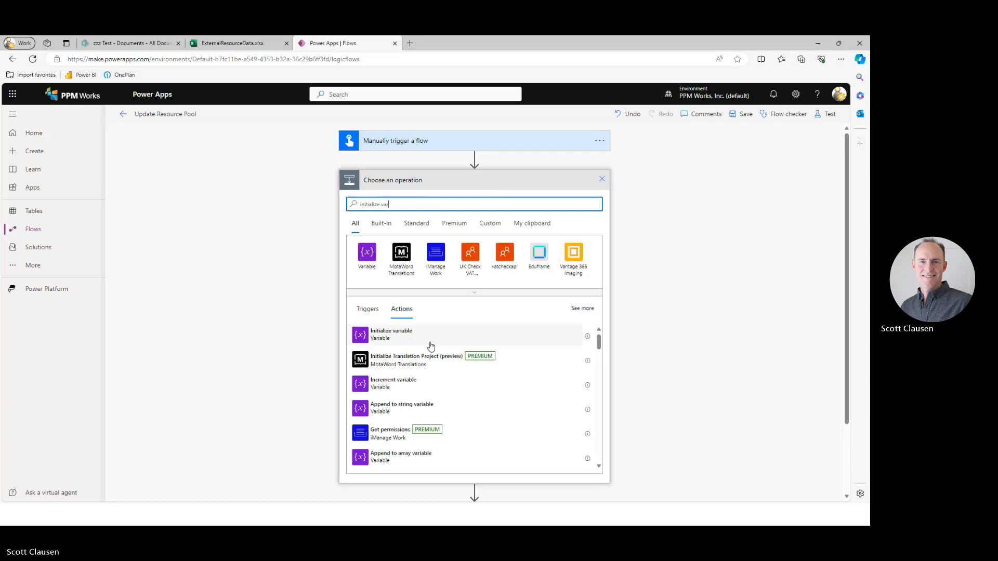
click(401, 340)
click(480, 202)
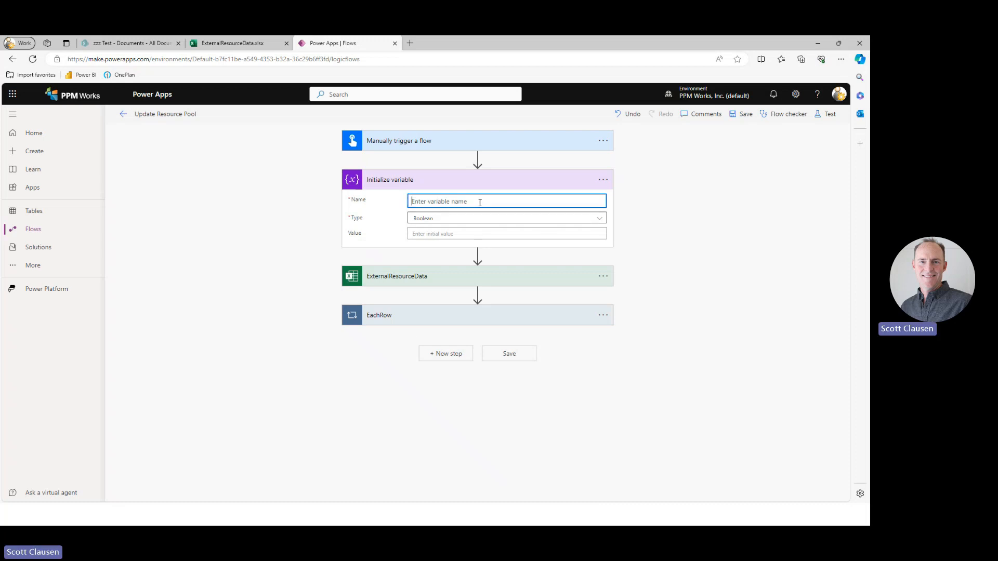
text(varLo)
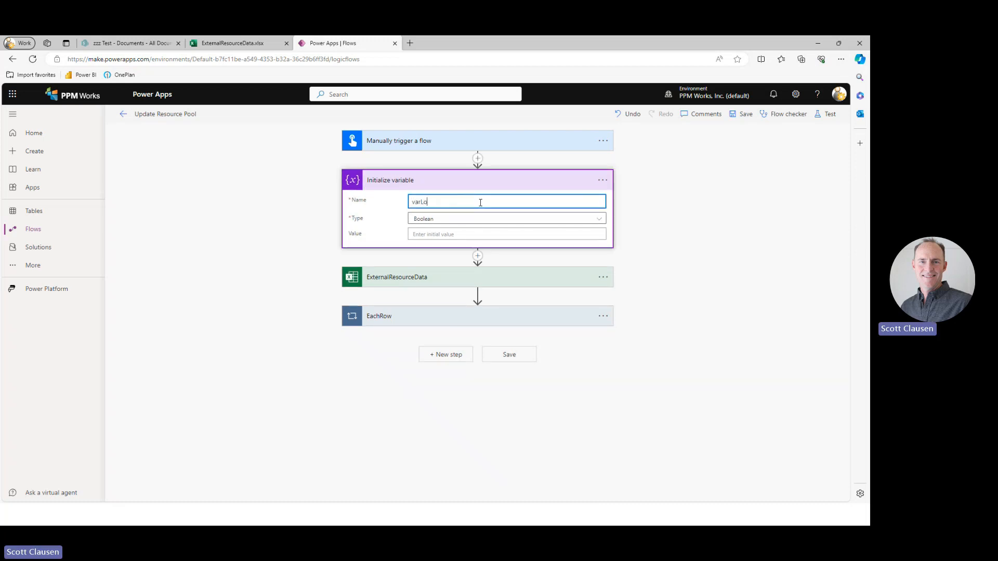
text(cation)
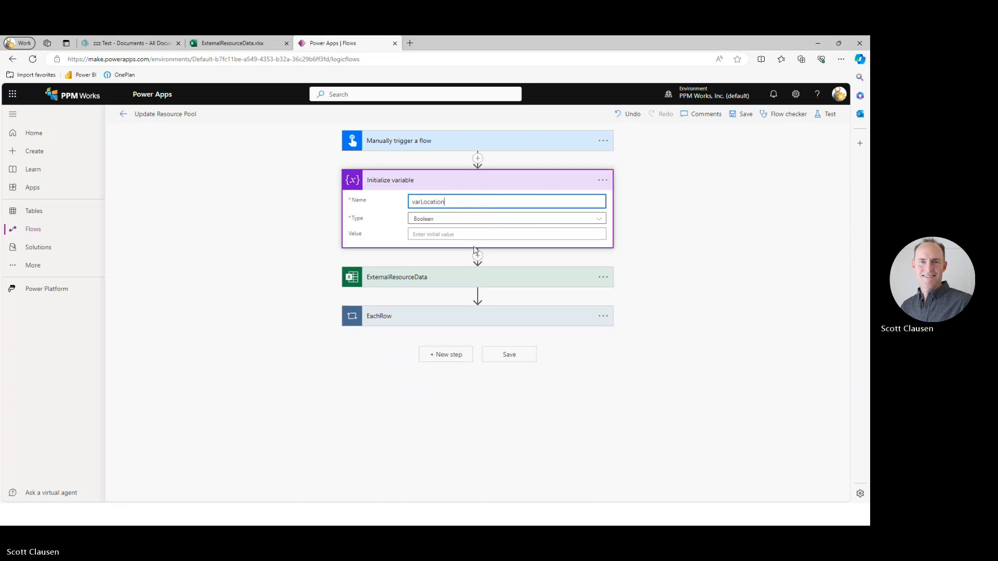
Rename the variable action as Initialize varLocation.
click(603, 180)
click(644, 210)
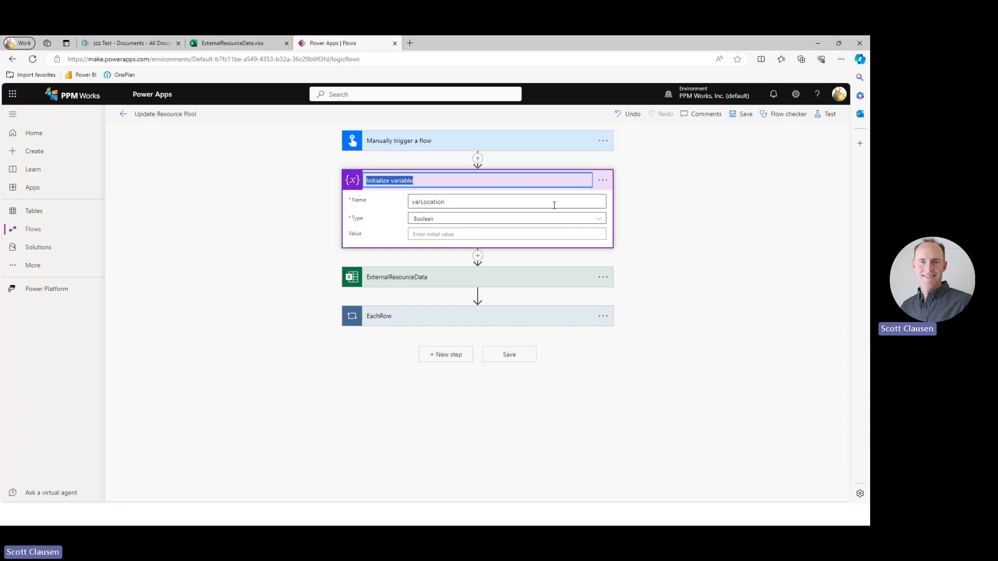
click(447, 182)
key(BackSpace)
key(BackSpace)
key(BackSpace)
key(BackSpace)
key(BackSpace)
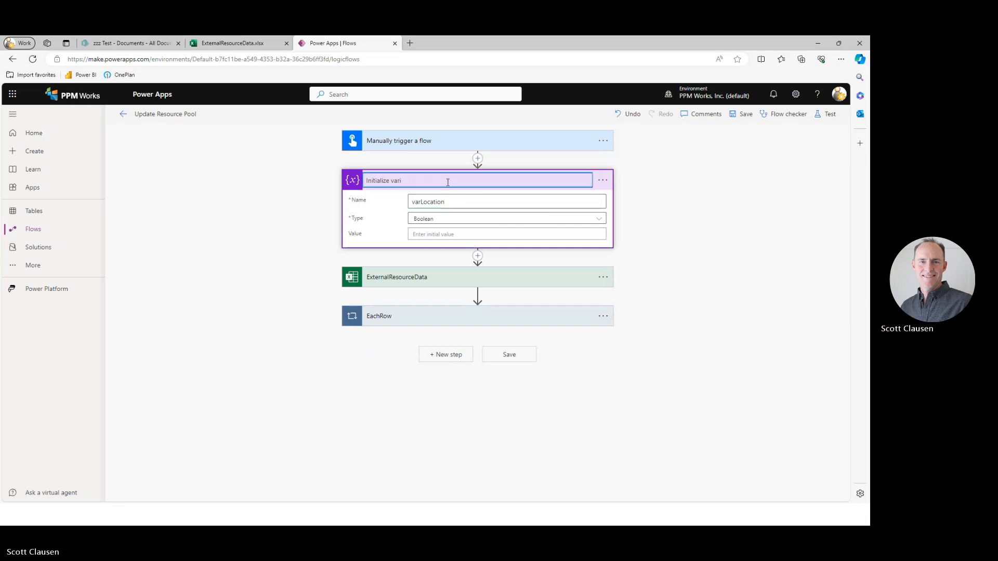
text(Location)
key(Return)
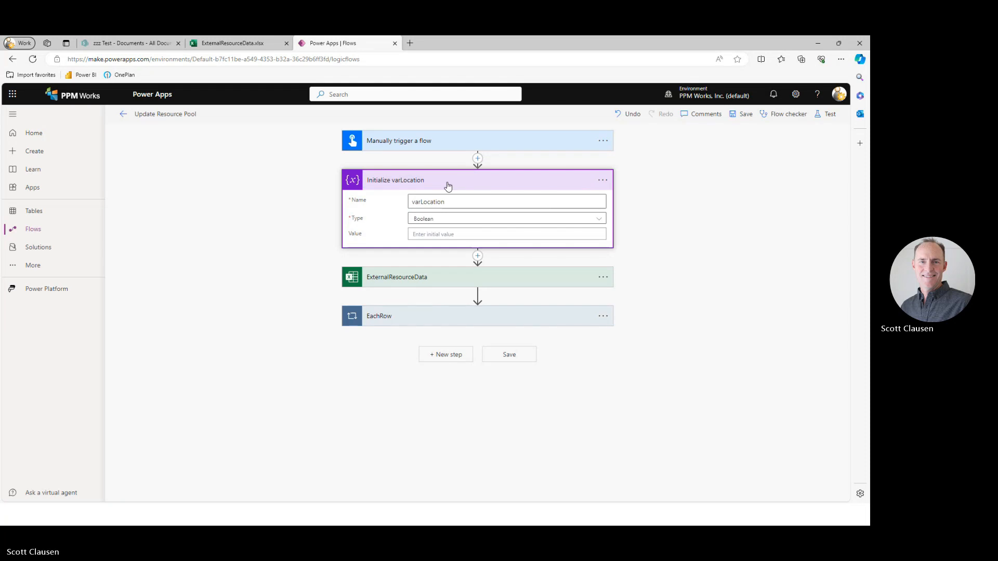
Set varLocation's type to Array and paste a JSON array of Value and Id pairs for Boston, Dallas and San Francisco as its initial value.
click(595, 221)
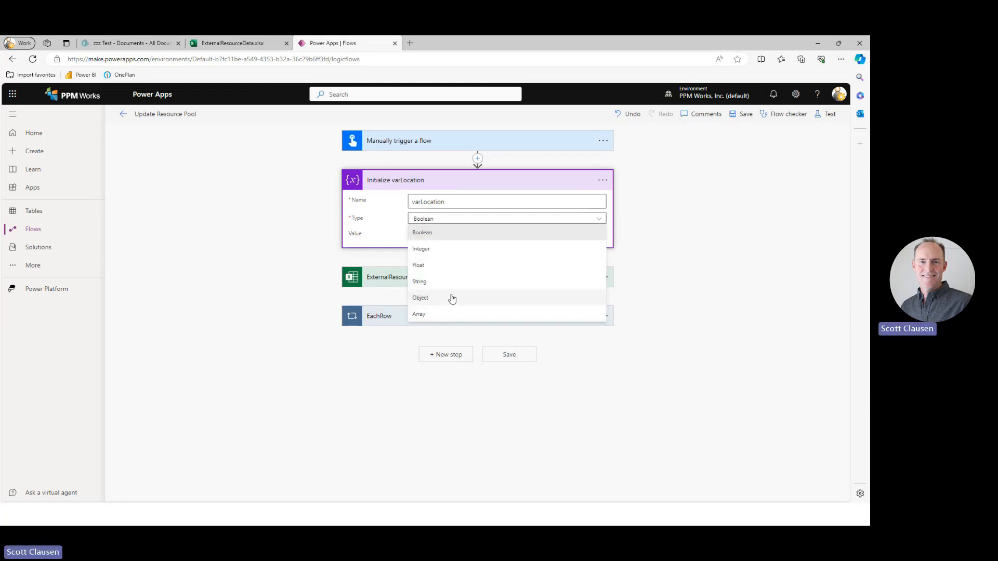
click(448, 314)
click(650, 242)
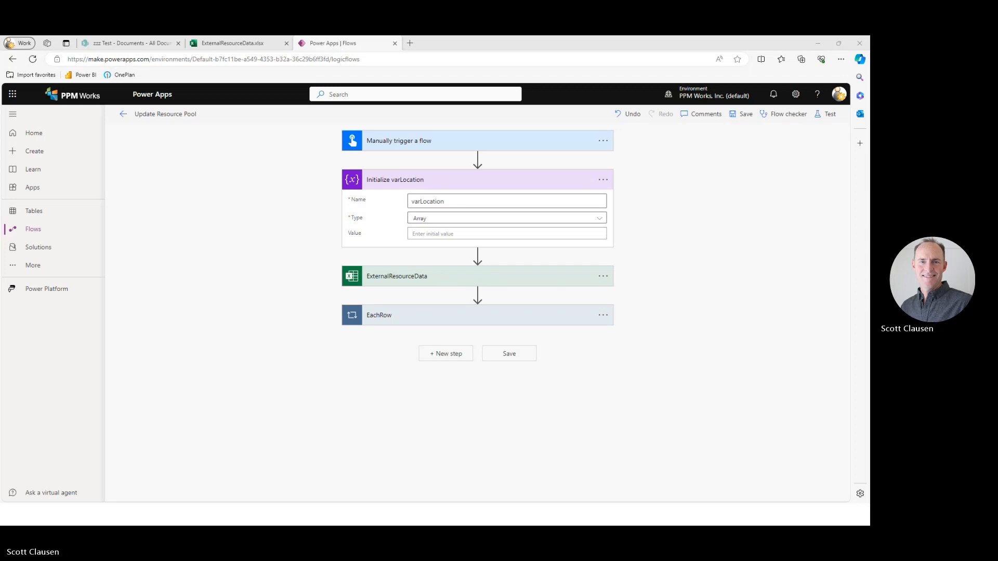
click(440, 235)
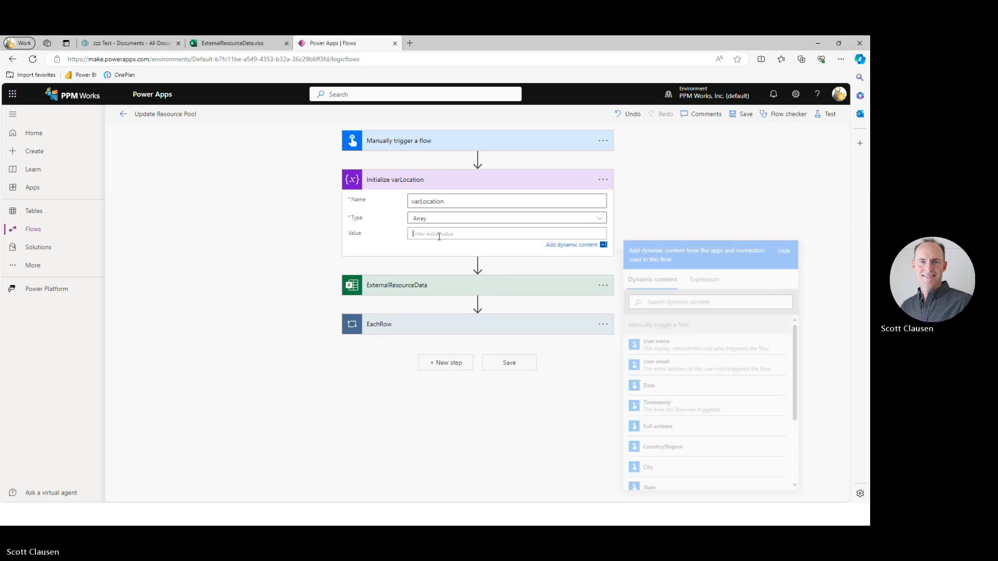
key(ctrl+v)
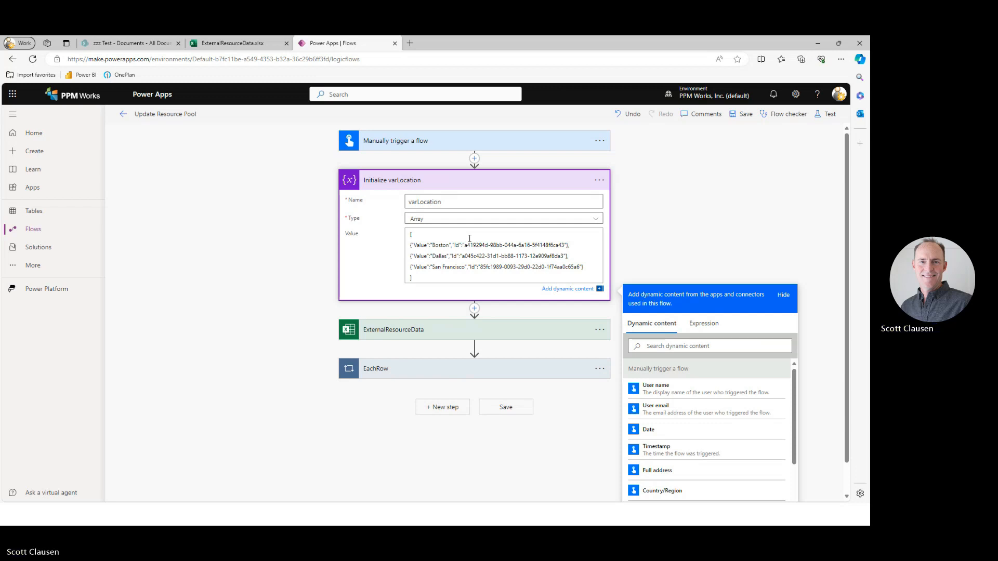
Examine the Value and Id pairs in varLocation's initial array and collapse the action.
key(Right)
key(Right)
key(Right)
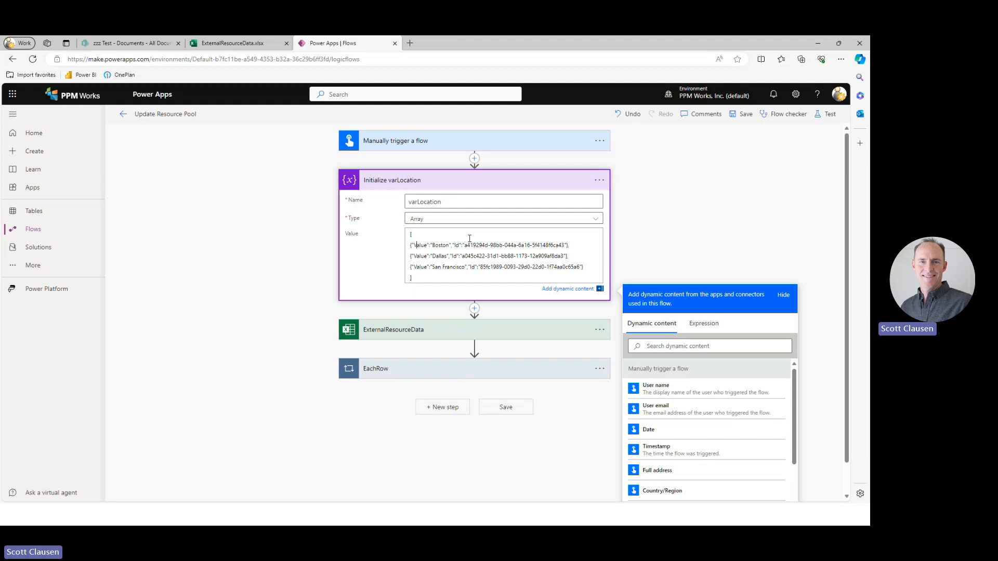
key(Right)
key(Right)
key(Right)
key(Right)
key(Right)
key(Right)
key(Right)
key(Right)
key(Right)
key(Right)
key(Right)
key(Right)
key(Right)
key(Right)
key(Right)
key(Right)
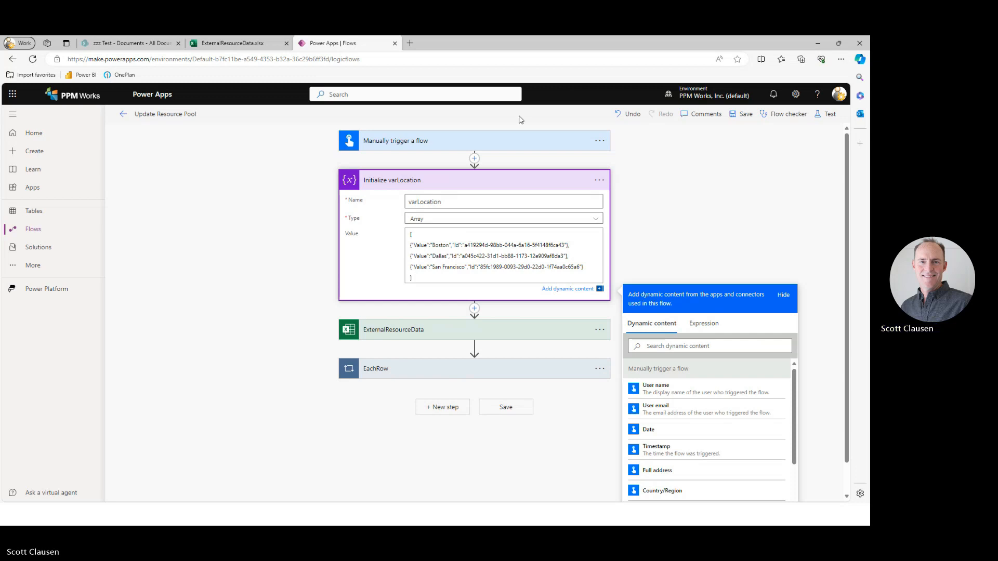
click(522, 187)
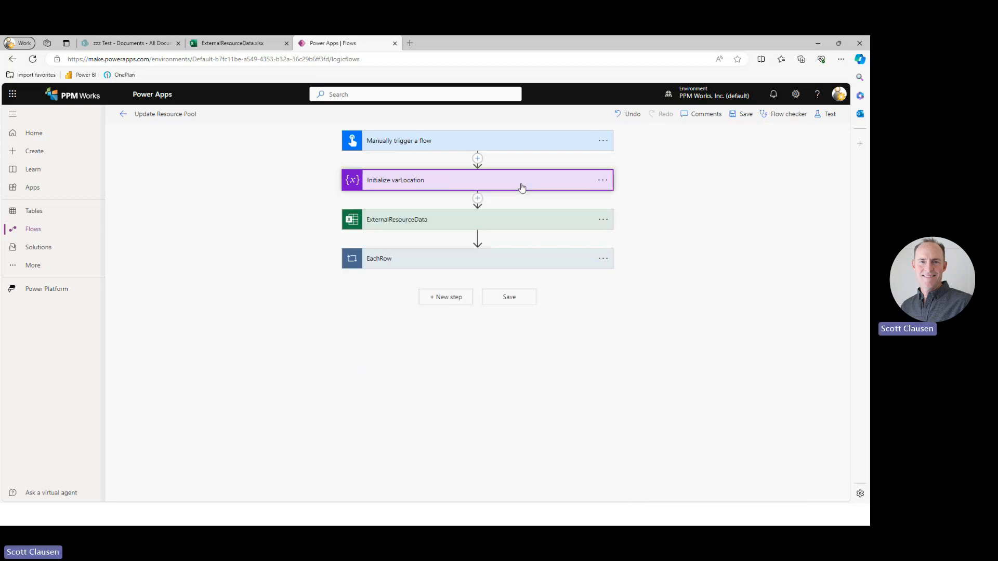
Add a Filter array action between GetResource and UpdateResource in the EachRow loop, using varLocation as the source array.
click(496, 266)
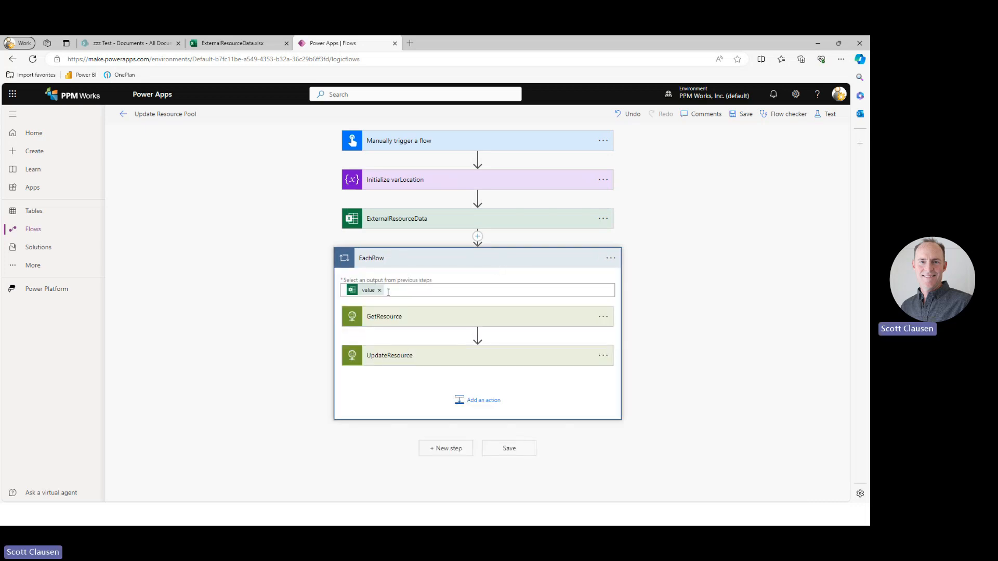
click(478, 334)
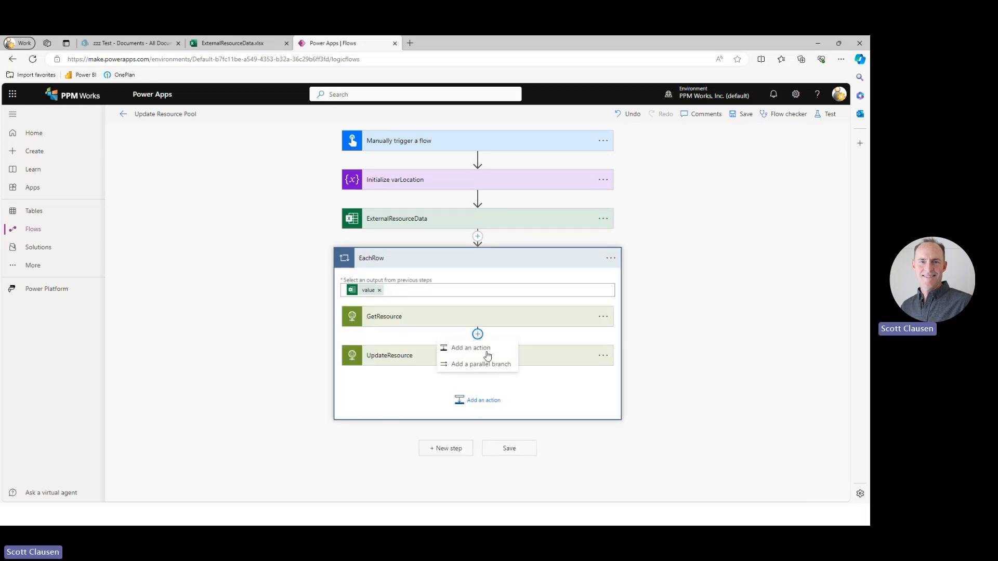
click(471, 348)
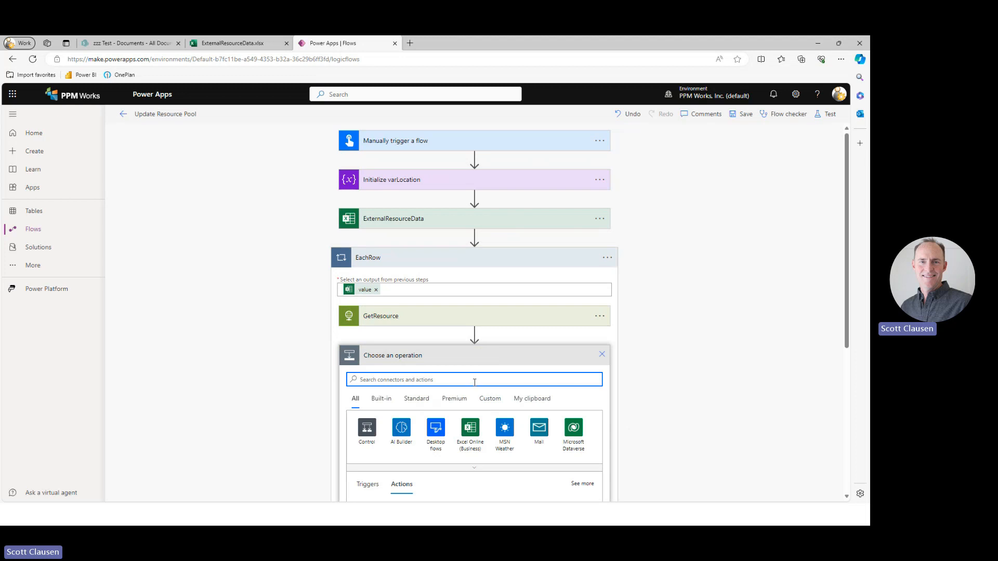
text(filter)
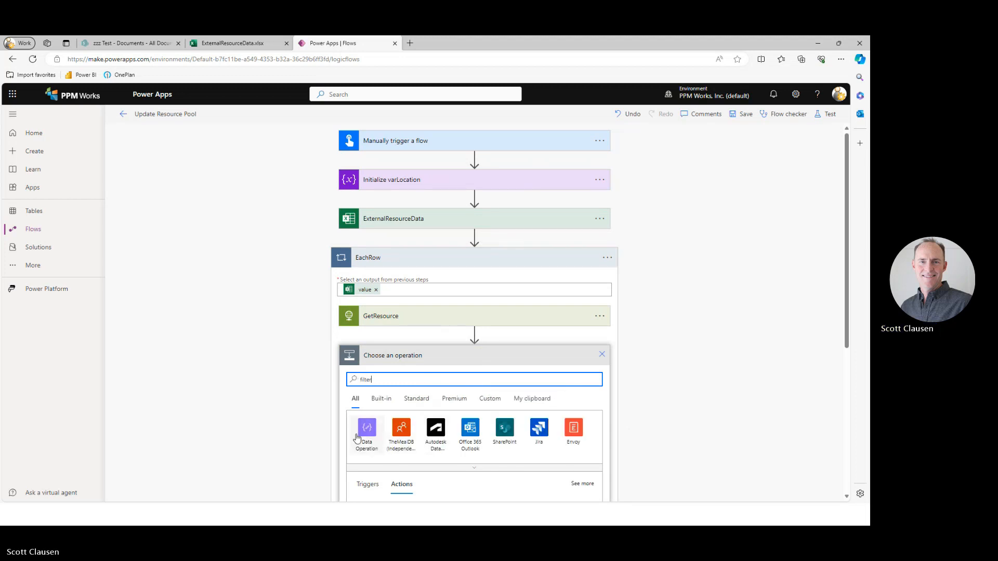
click(357, 438)
click(370, 455)
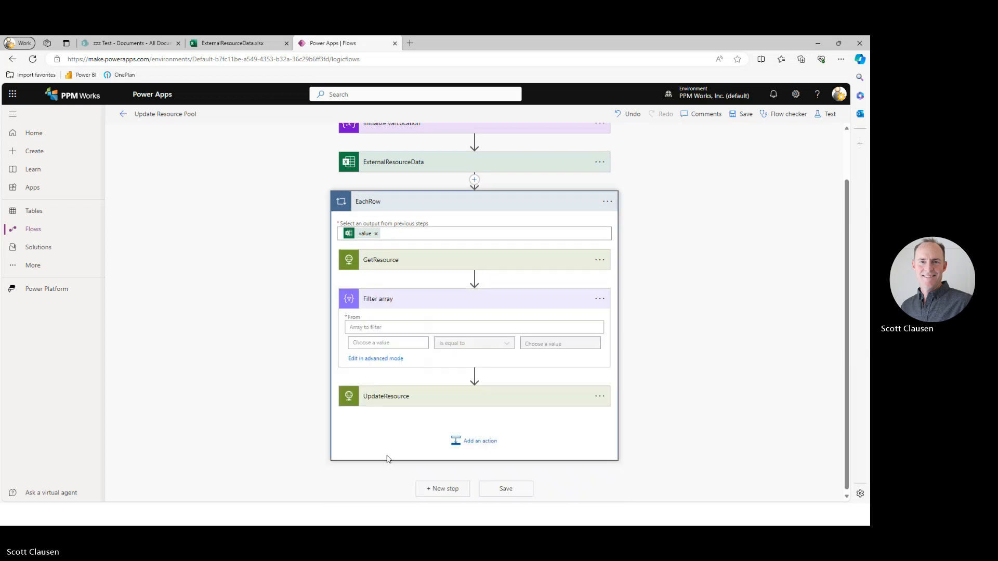
click(451, 327)
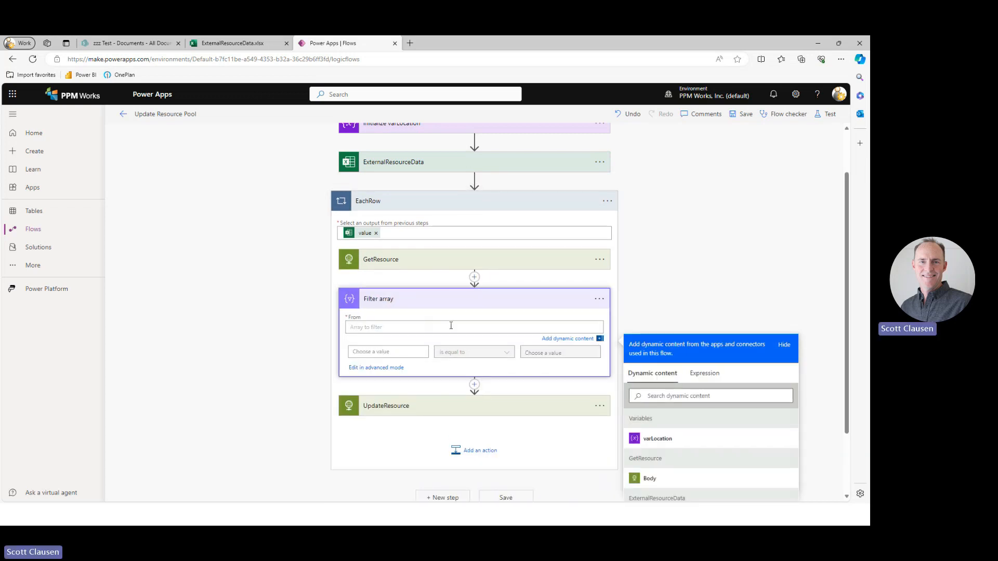
click(657, 439)
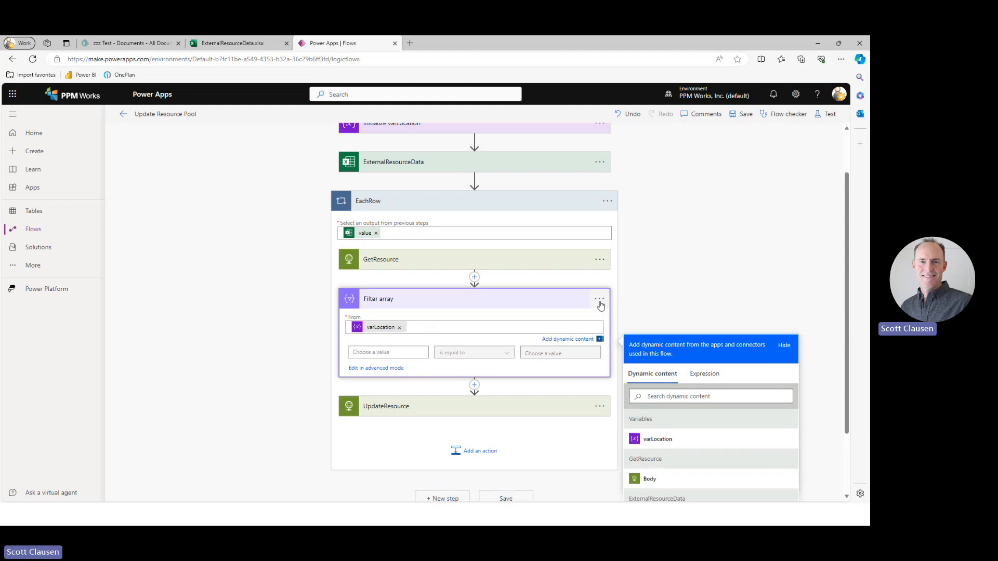
Rename the Filter array action as FilterLocation.
click(601, 305)
click(633, 328)
click(440, 302)
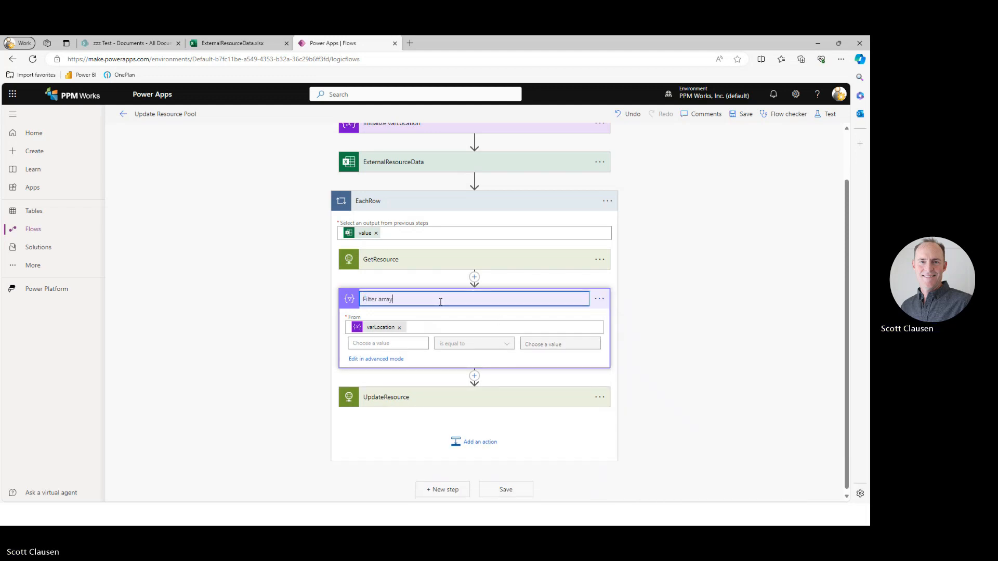
key(BackSpace)
key(BackSpace)
key(BackSpace)
key(BackSpace)
key(BackSpace)
key(BackSpace)
text(Location)
click(681, 311)
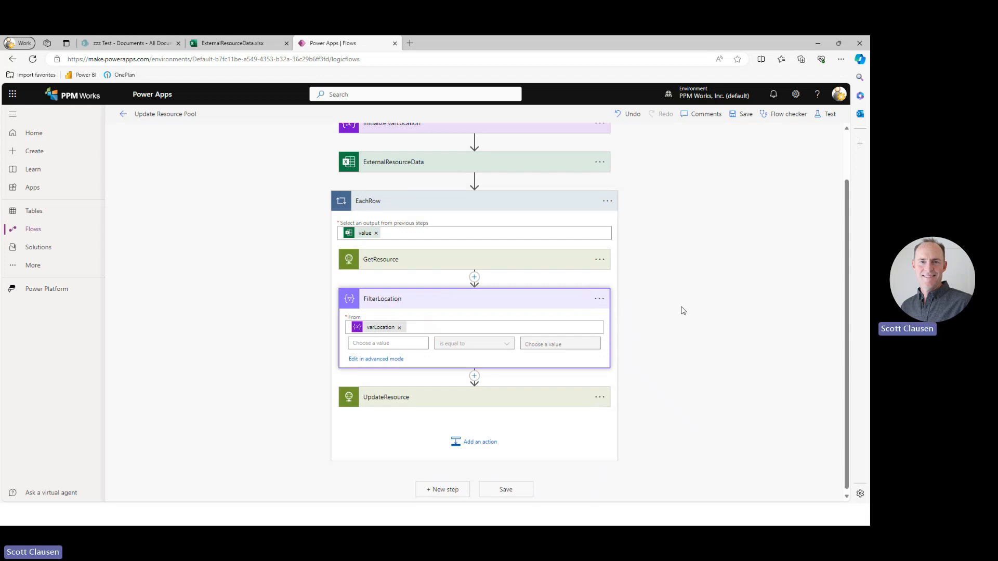
Set the first operand of the FilterLocation condition to the expression item()?['Value'].
click(393, 347)
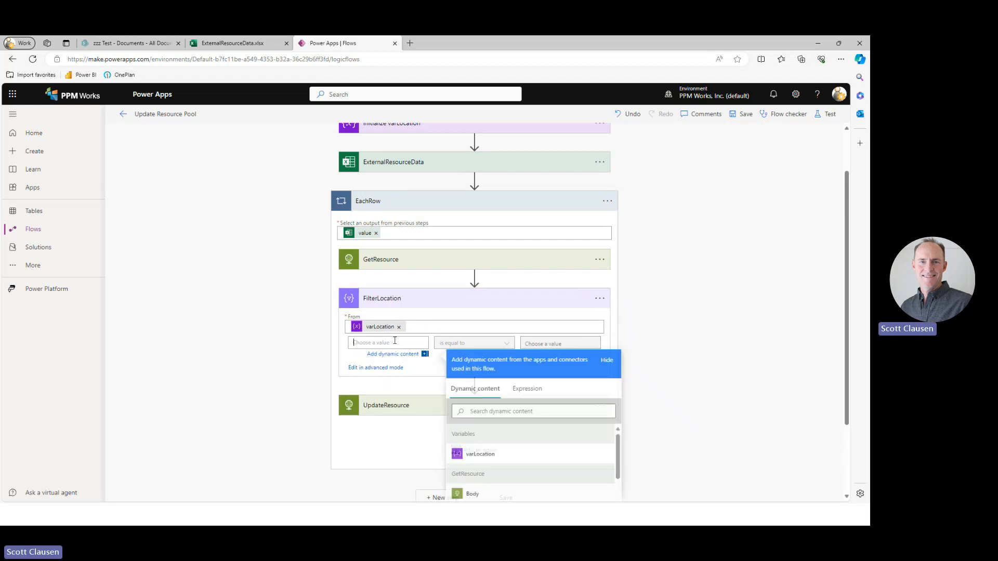
click(531, 392)
text(item)
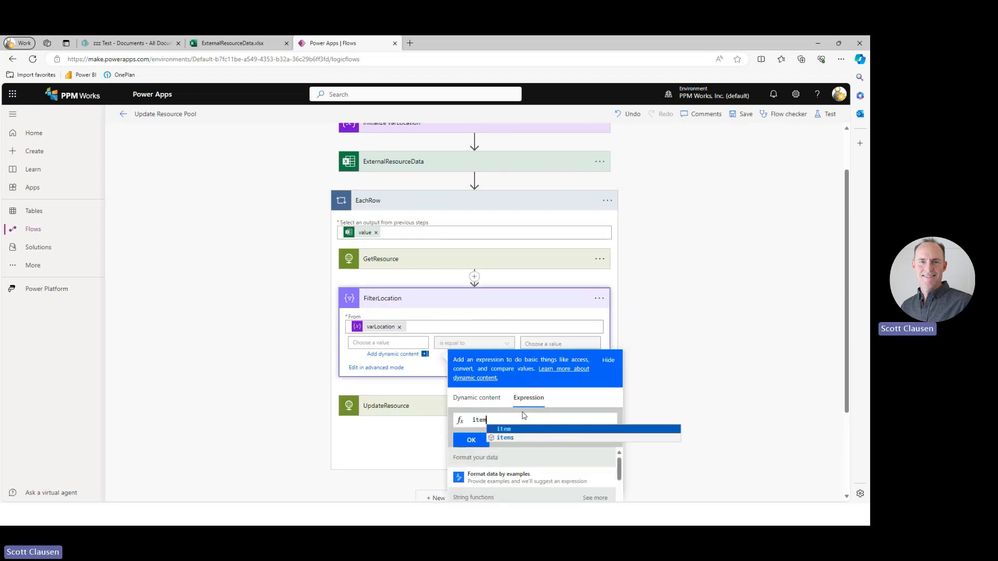
text(()?)
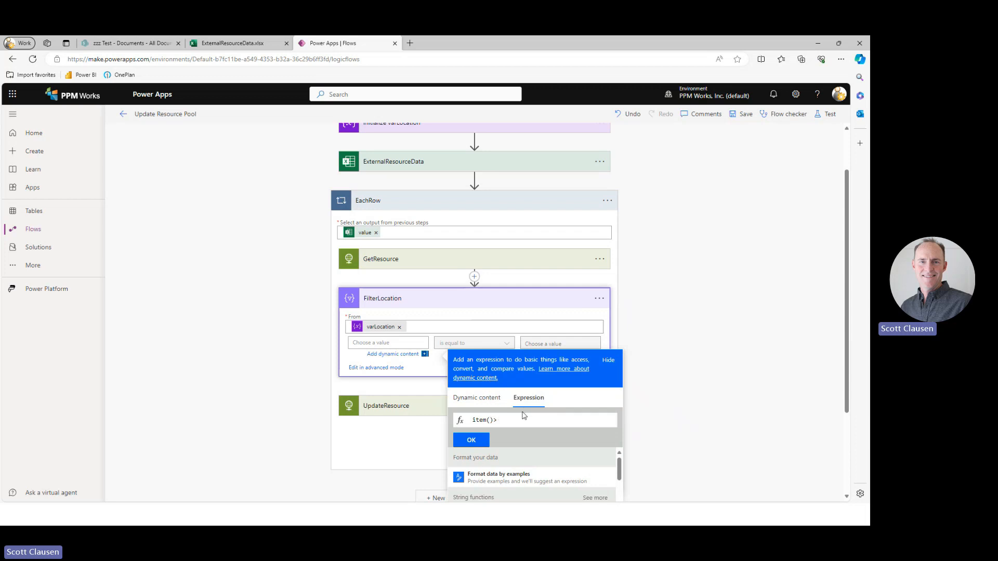
text(')
key(BackSpace)
text([])
text('Value)
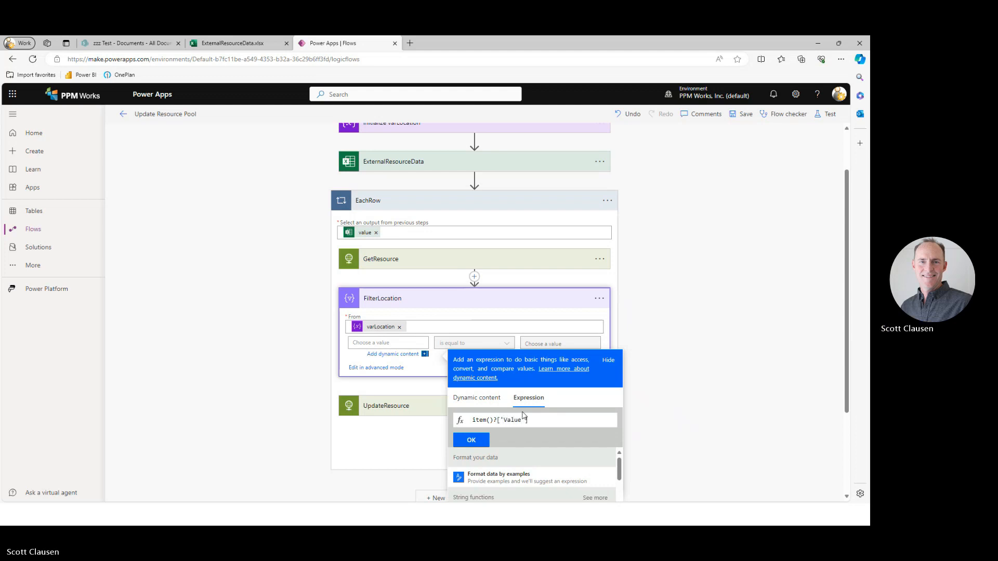
click(471, 440)
click(601, 358)
Complete the FilterLocation condition by comparing for equality with the Location column from ExternalResourceData.
click(572, 343)
scroll(682, 466, down, 3)
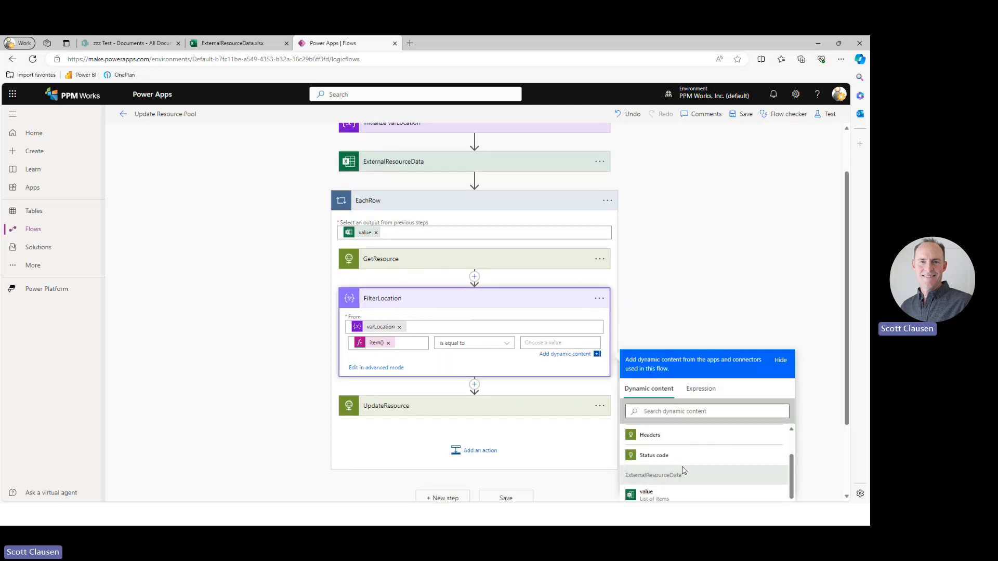
scroll(682, 467, down, 5)
click(659, 487)
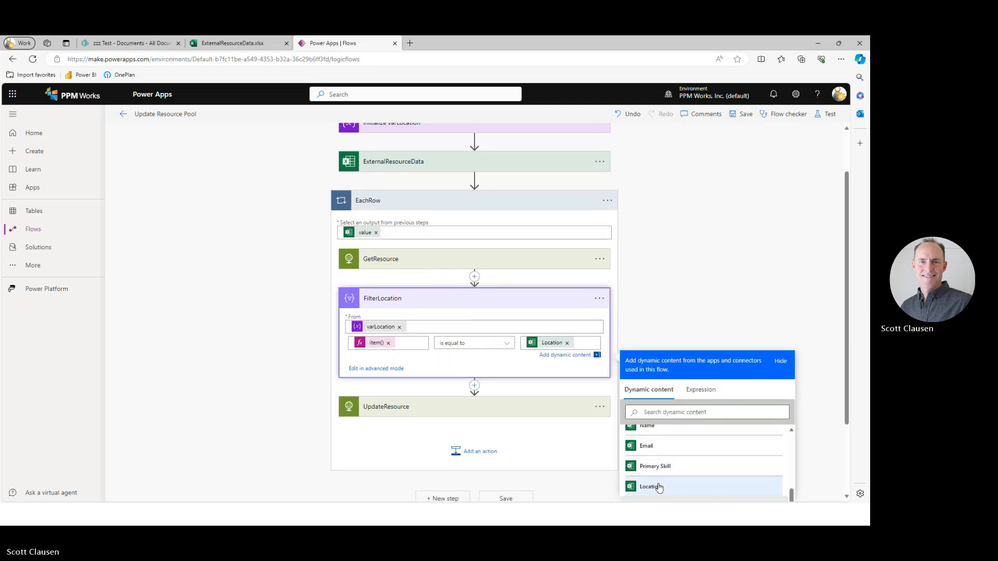
click(656, 320)
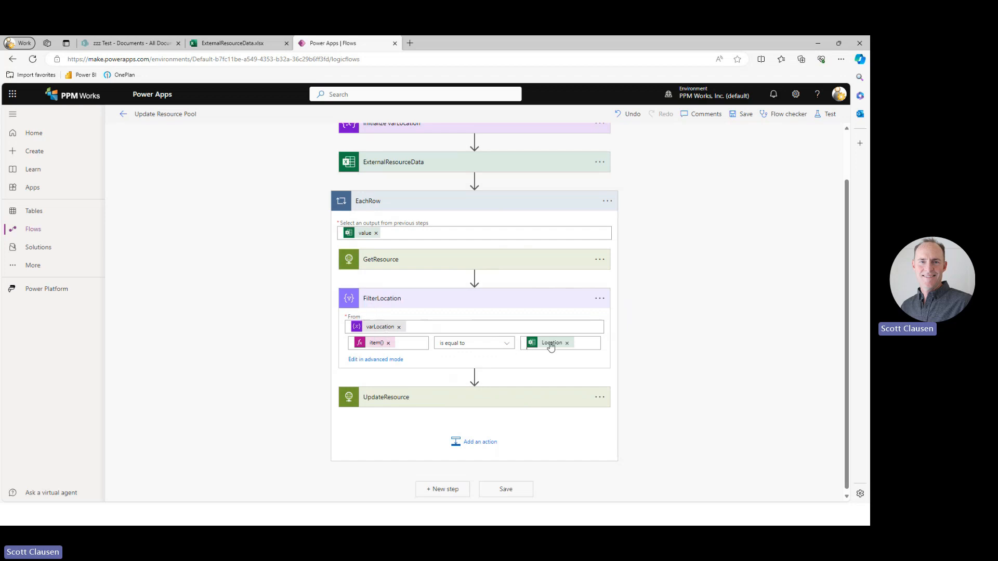
Remove the Excel Location token from the Location value in the UpdateResource request body.
click(497, 401)
scroll(289, 400, down, 3)
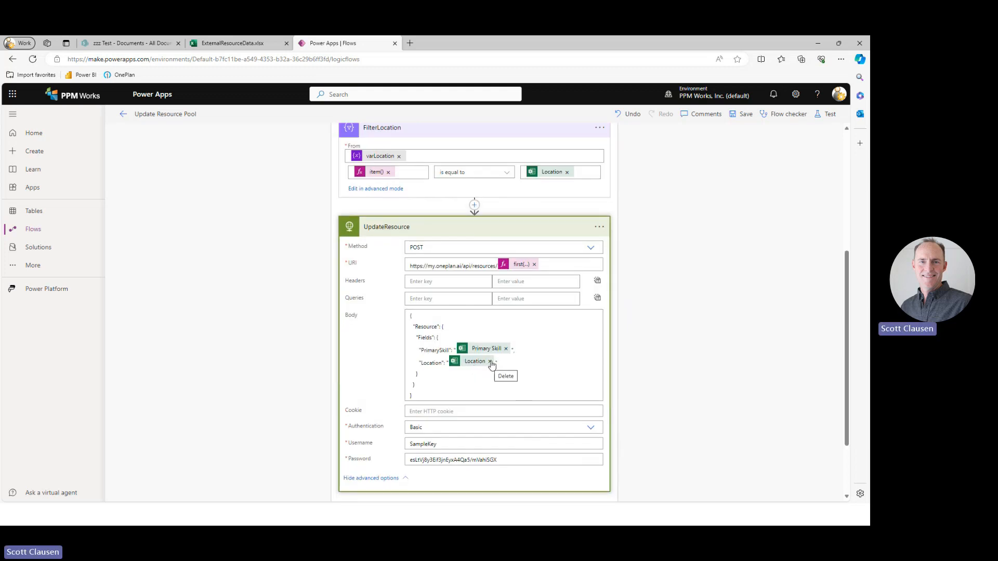
click(490, 363)
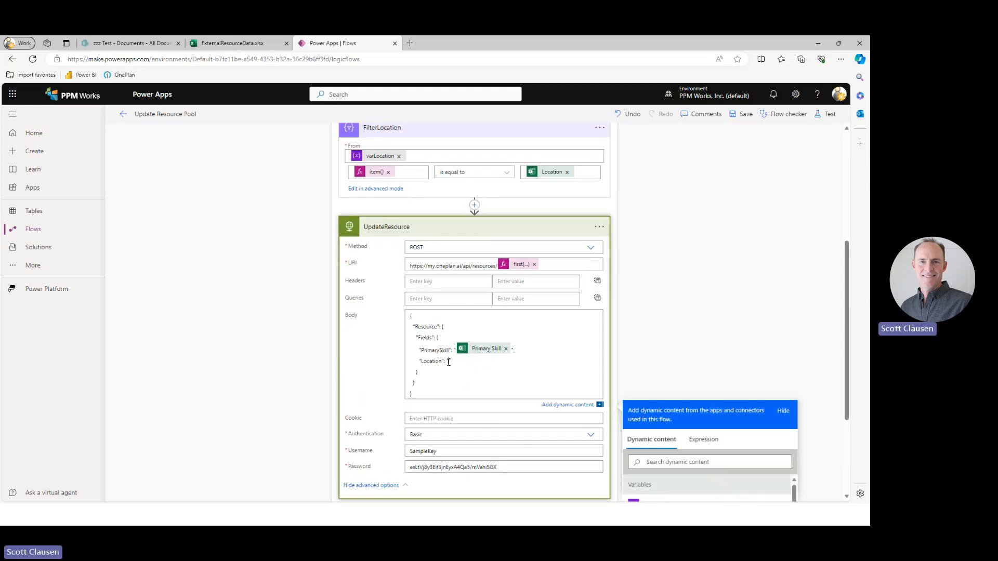
Set the Location value in the UpdateResource body to the expression first(body('FilterLocation'))?['Id'].
click(703, 440)
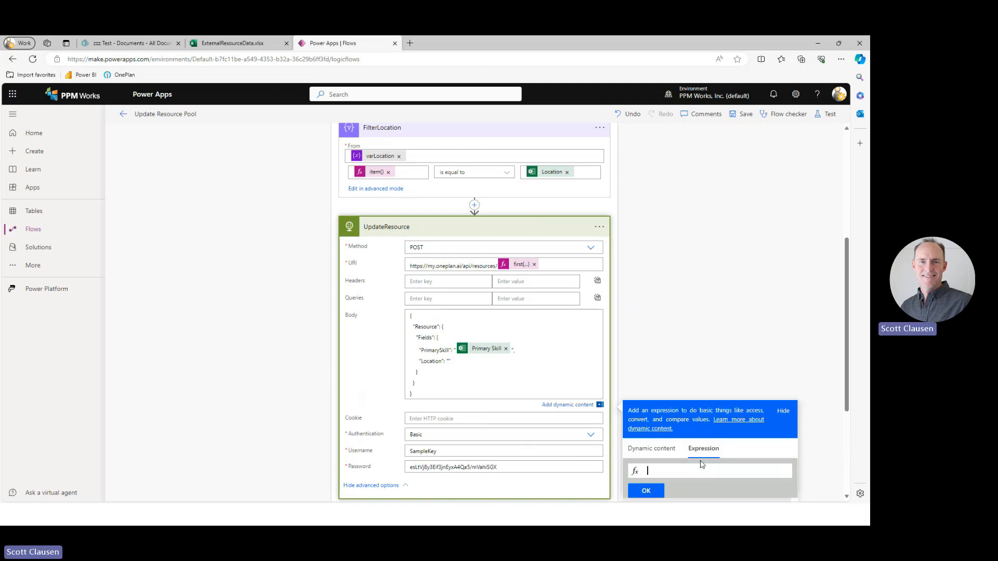
text(first()
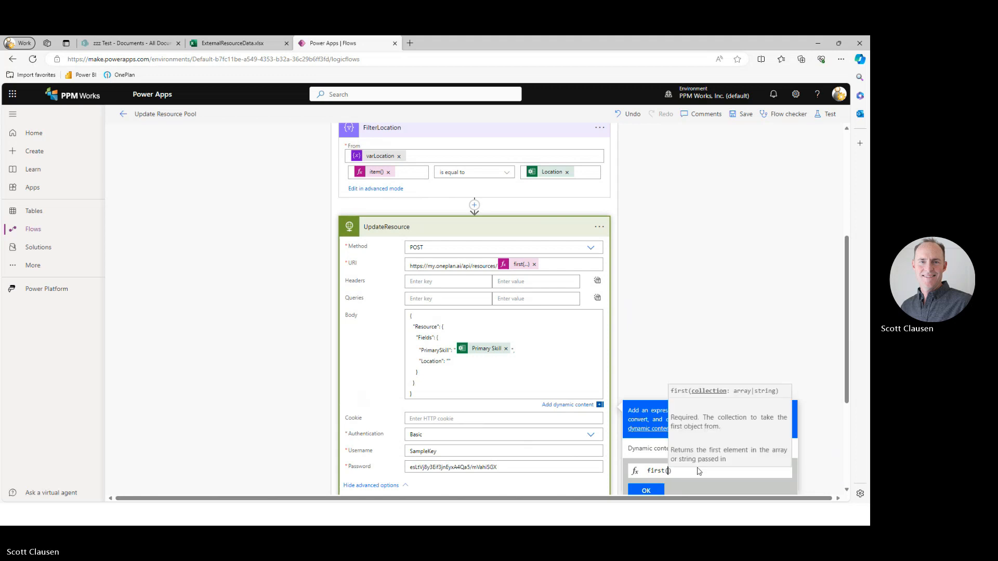
text(body)
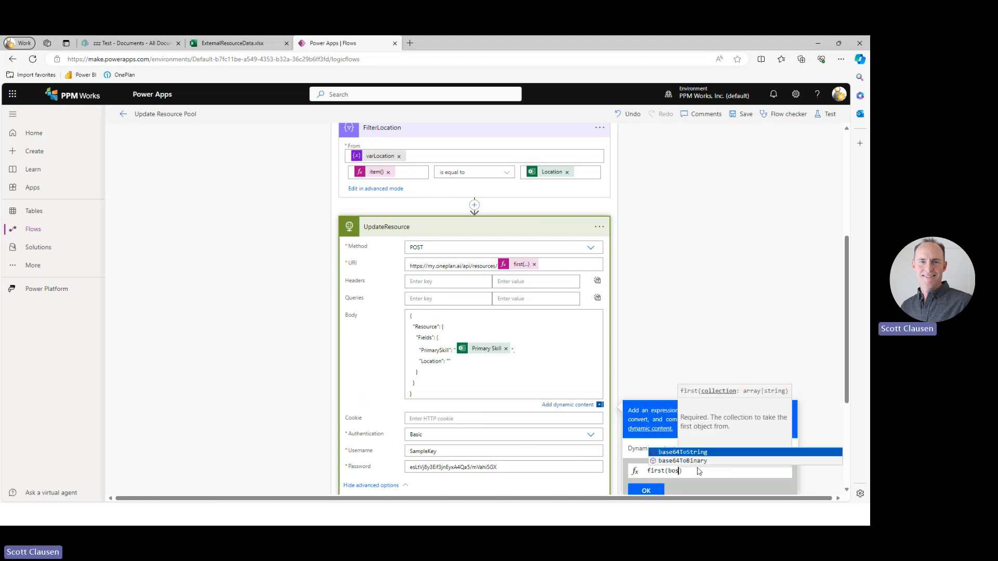
text((')
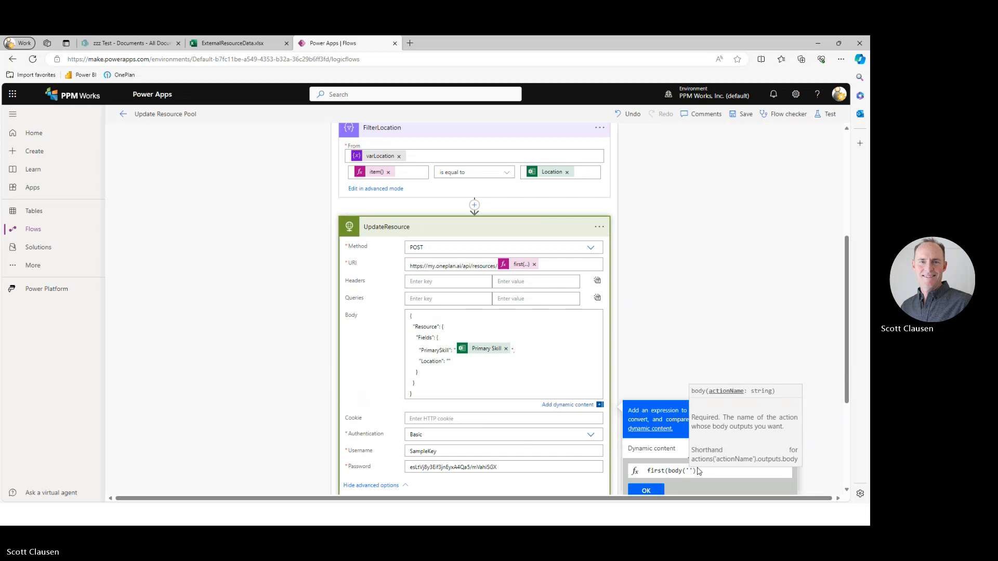
text(FilterLocation)
key(End)
text(?)
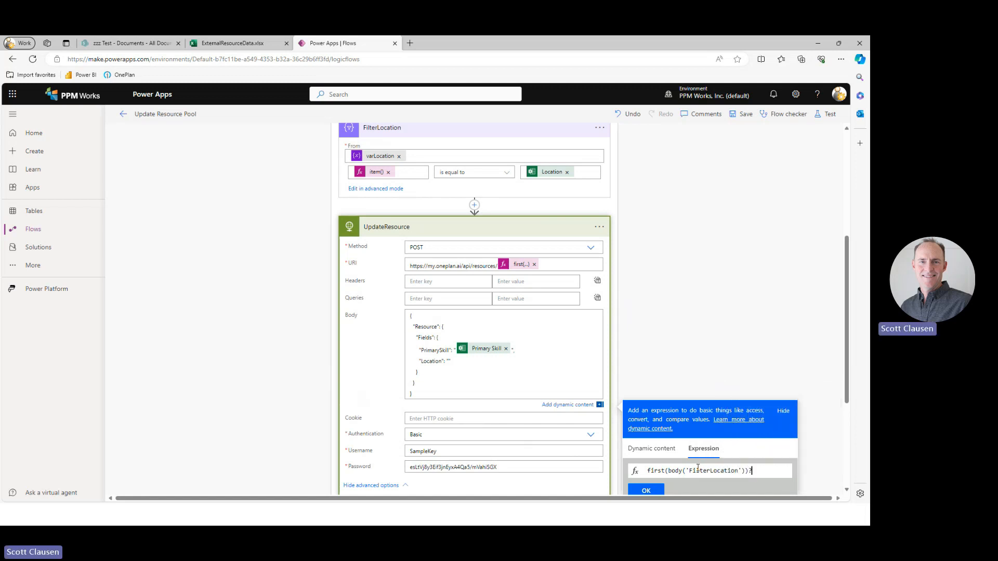
text(['Id)
click(646, 491)
click(697, 348)
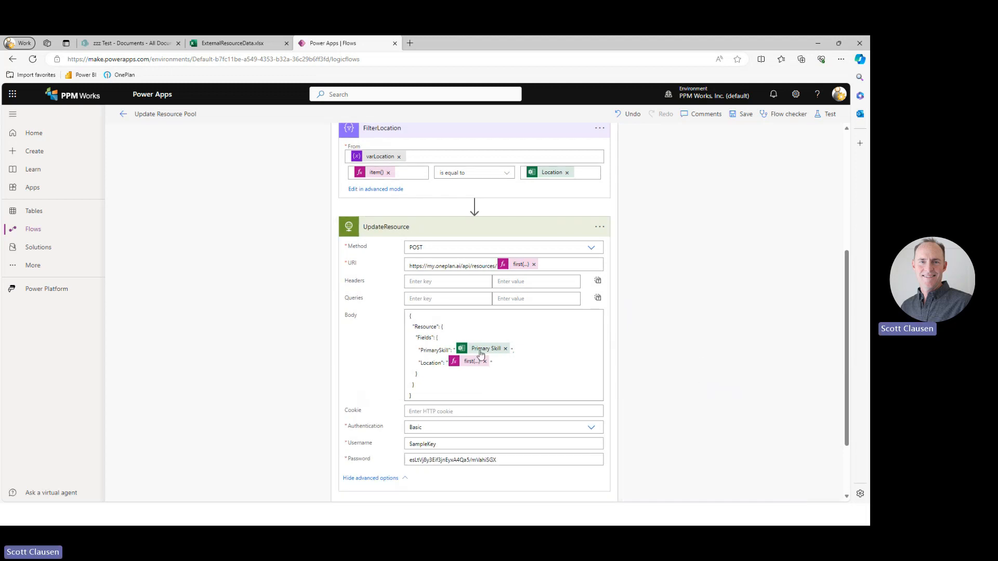
mouse_move(477, 353)
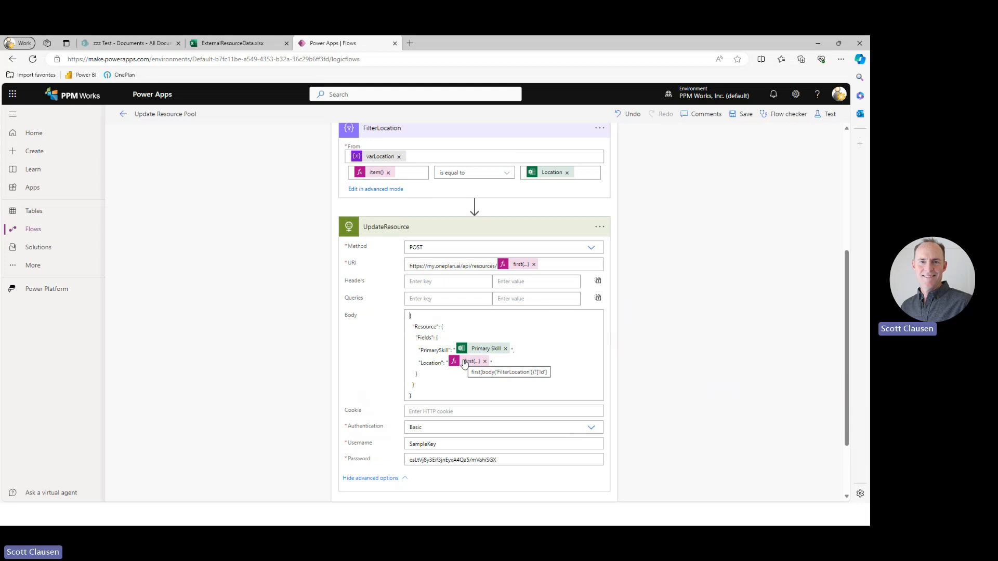
Save the Update Resource Pool flow.
click(444, 395)
scroll(761, 395, down, 2)
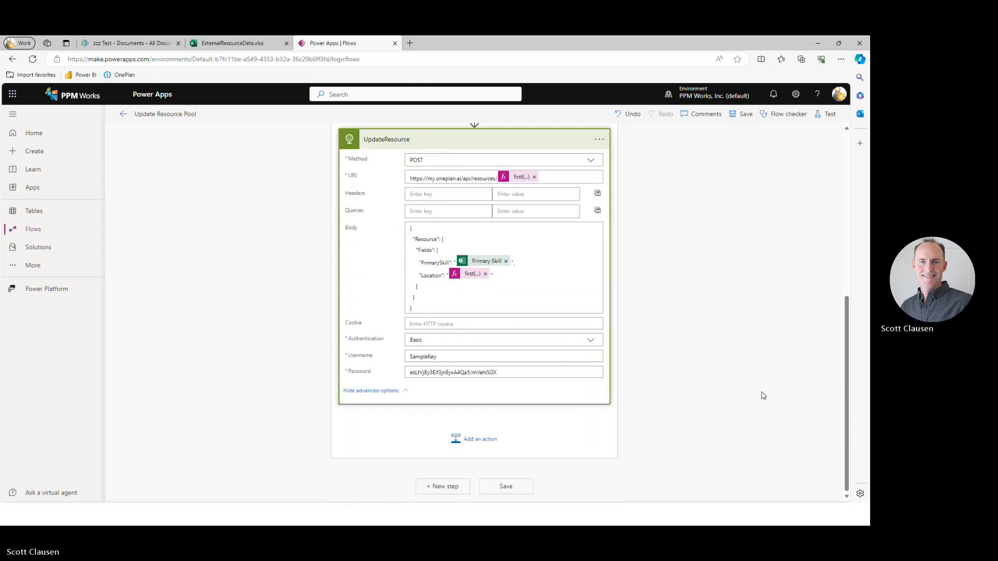
scroll(749, 398, up, 3)
scroll(749, 399, up, 3)
click(744, 114)
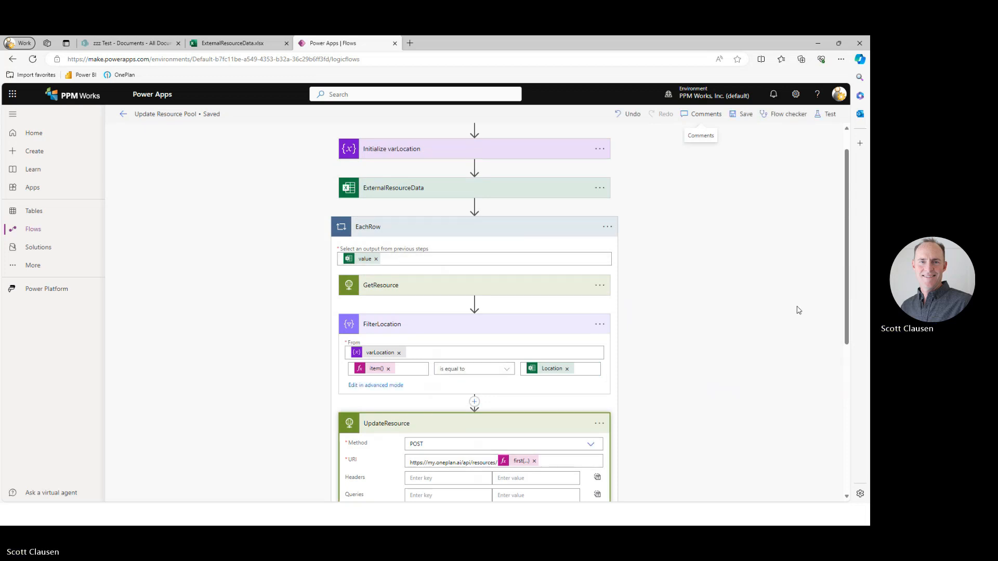
Run a manual test of the flow and open its run details.
click(825, 114)
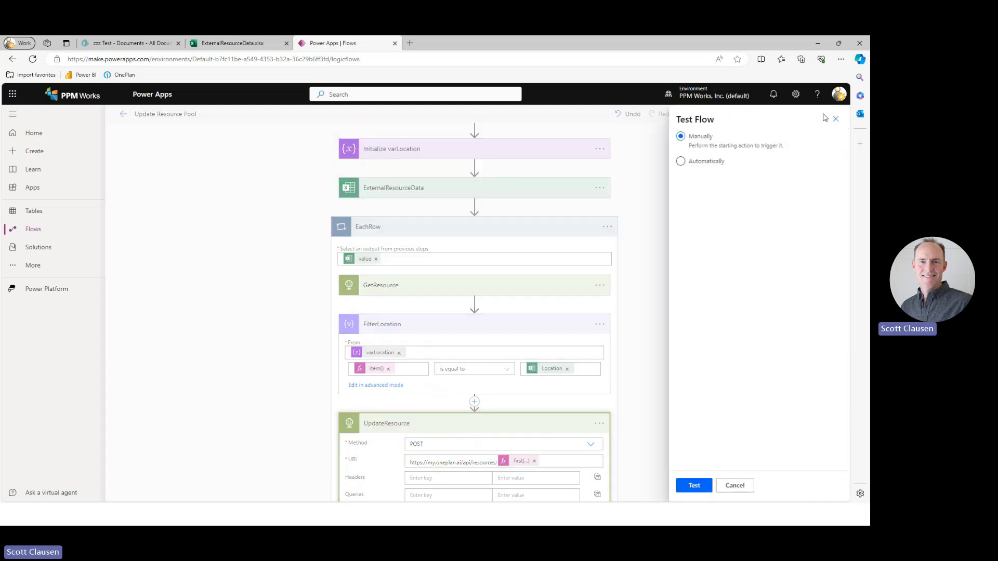
click(699, 486)
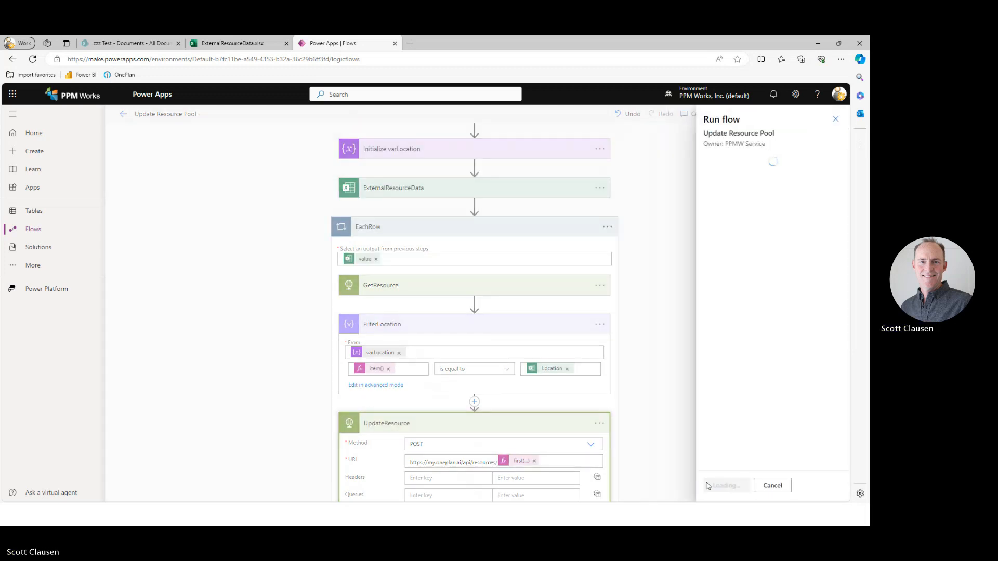
click(722, 486)
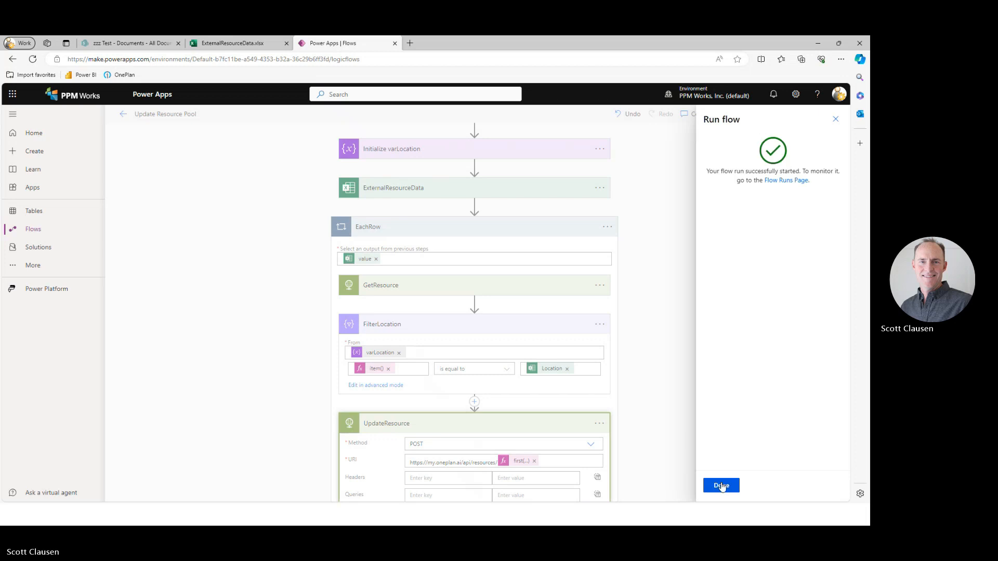
click(722, 485)
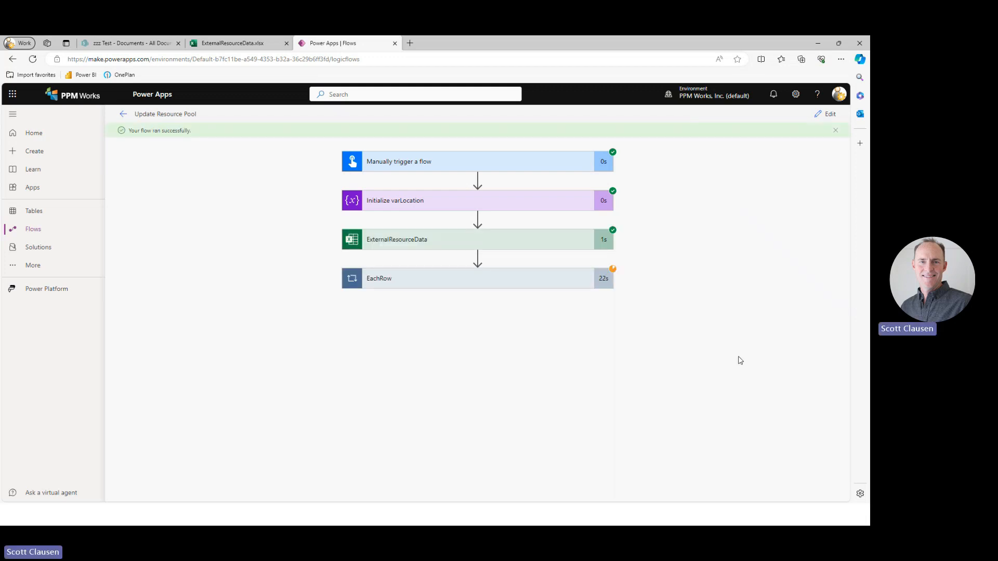
Examine the inputs and outputs of FilterLocation for the first iteration of the EachRow loop.
click(556, 279)
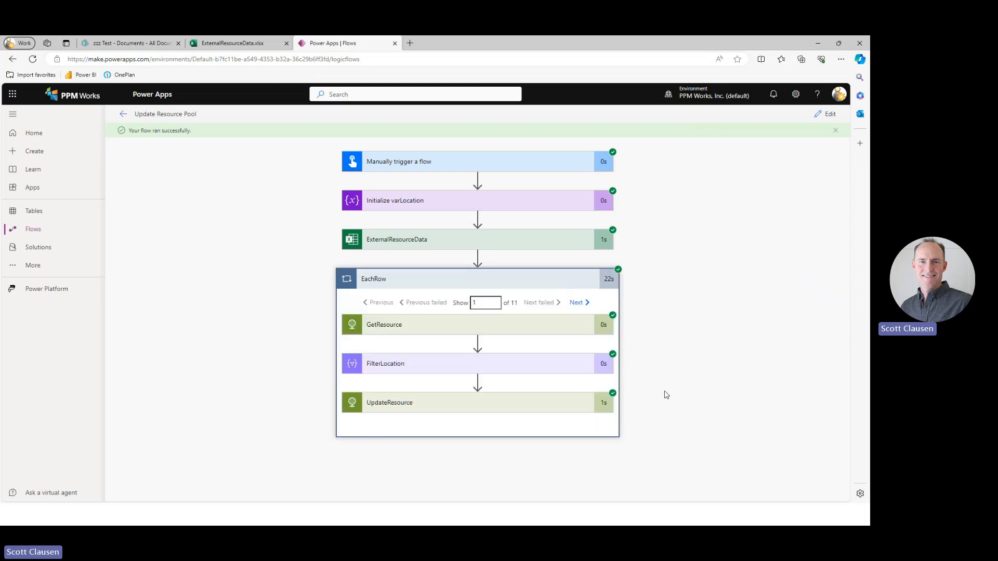
click(505, 364)
scroll(728, 383, down, 2)
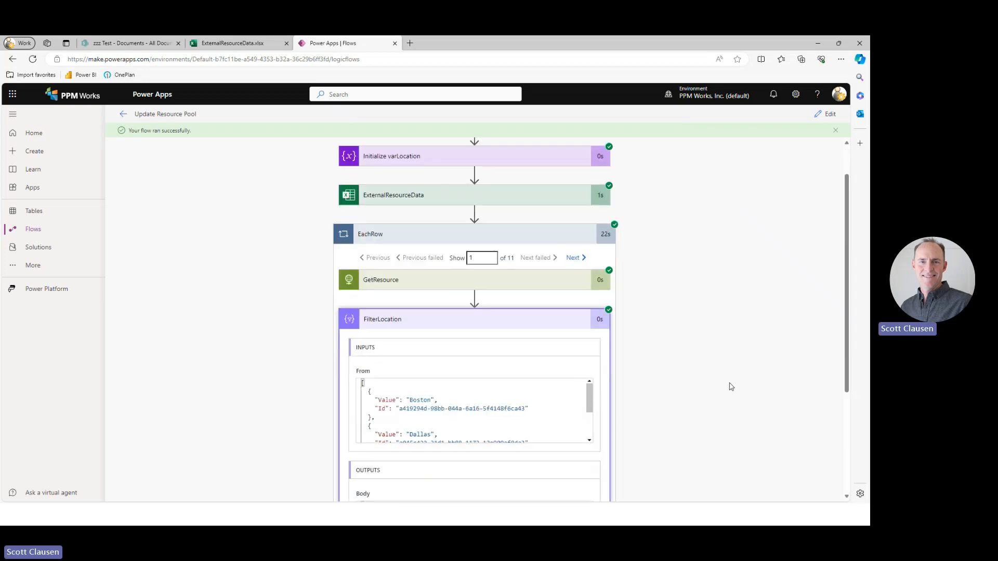
drag(362, 325, 445, 367)
drag(362, 449, 371, 475)
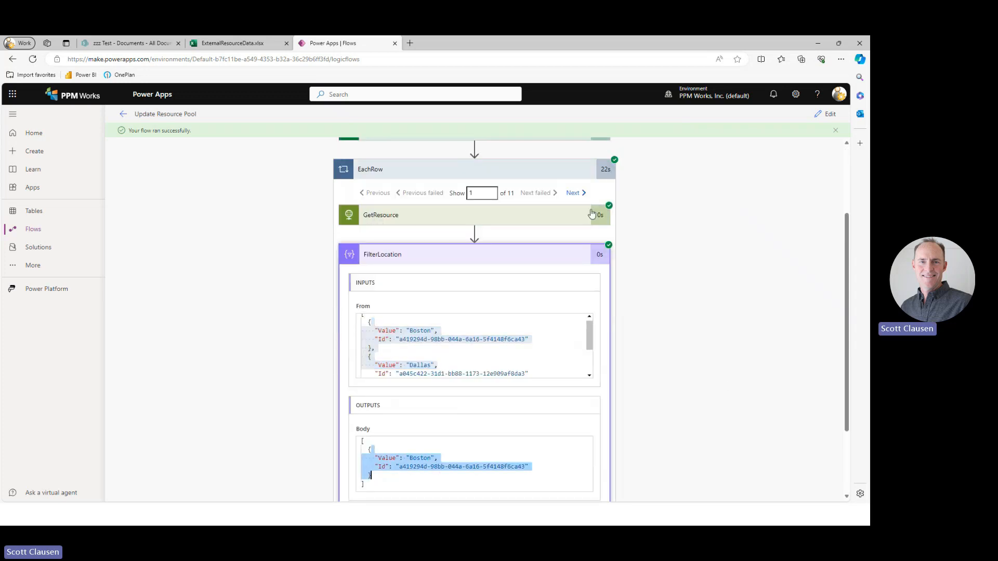
Advance through the EachRow iterations to the fifth one and examine its FilterLocation output.
click(572, 194)
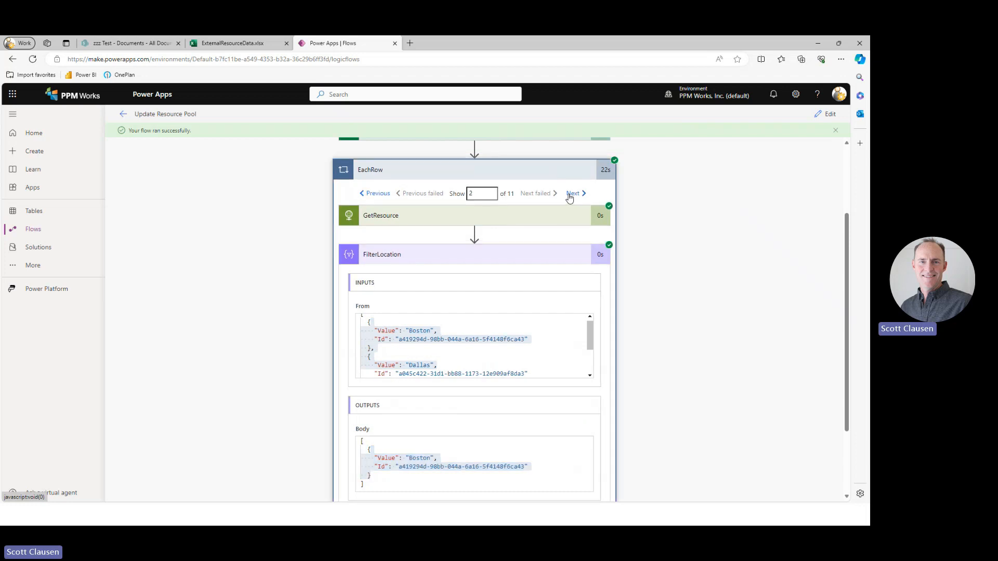
click(573, 194)
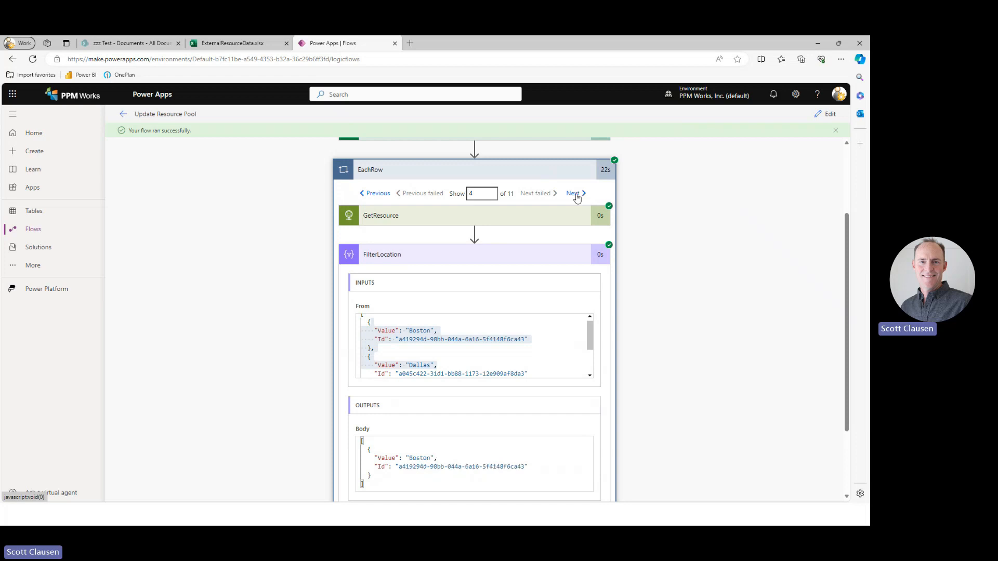
click(575, 194)
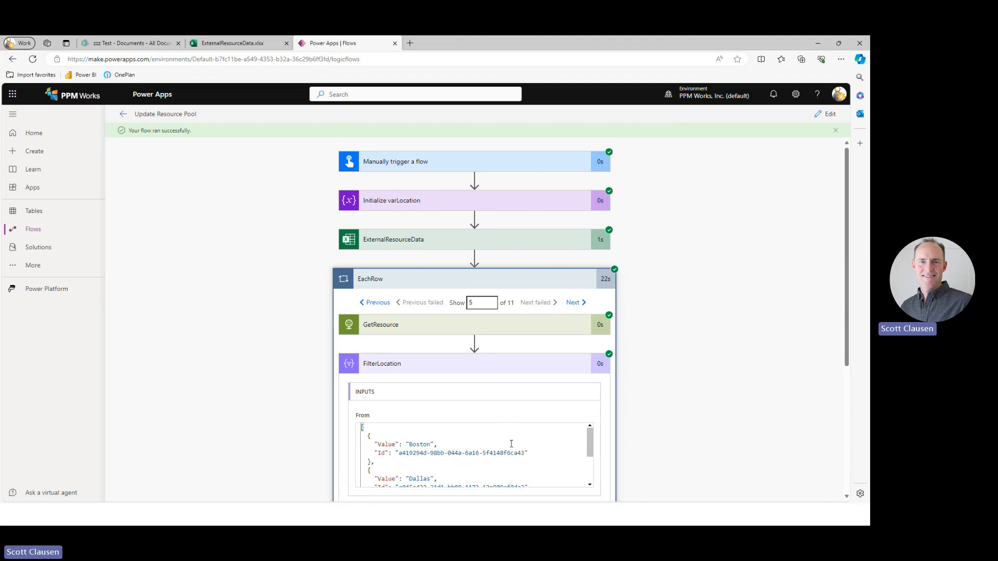
scroll(510, 443, down, 2)
scroll(262, 462, down, 3)
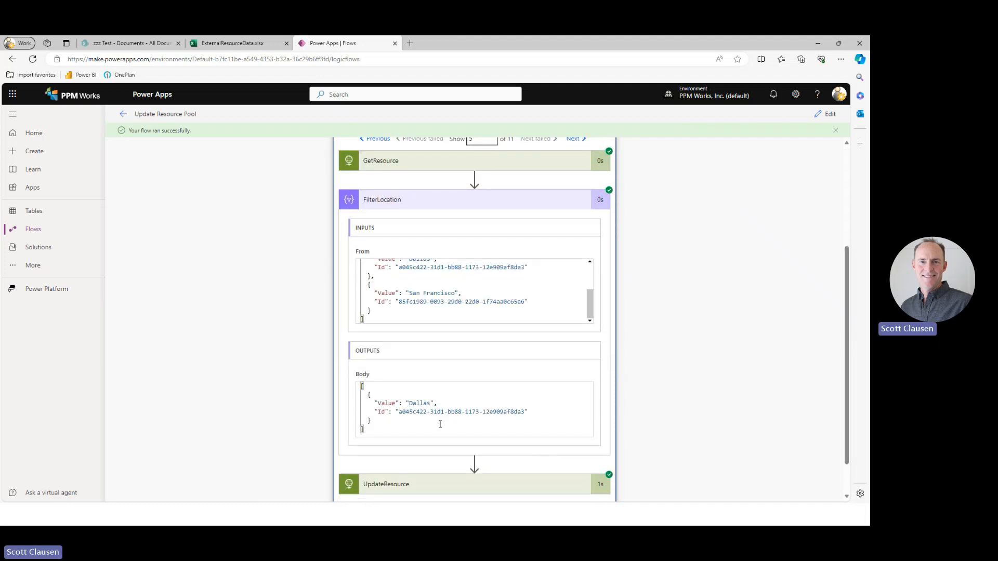
Inspect the Location value sent in the UpdateResource request body for the fifth iteration.
click(479, 486)
scroll(728, 416, down, 4)
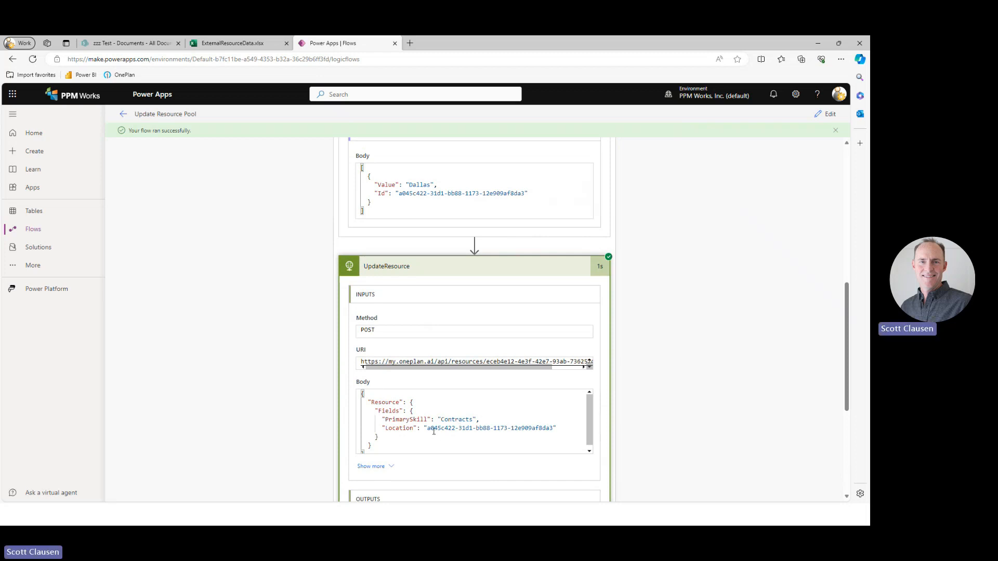
drag(428, 431, 554, 425)
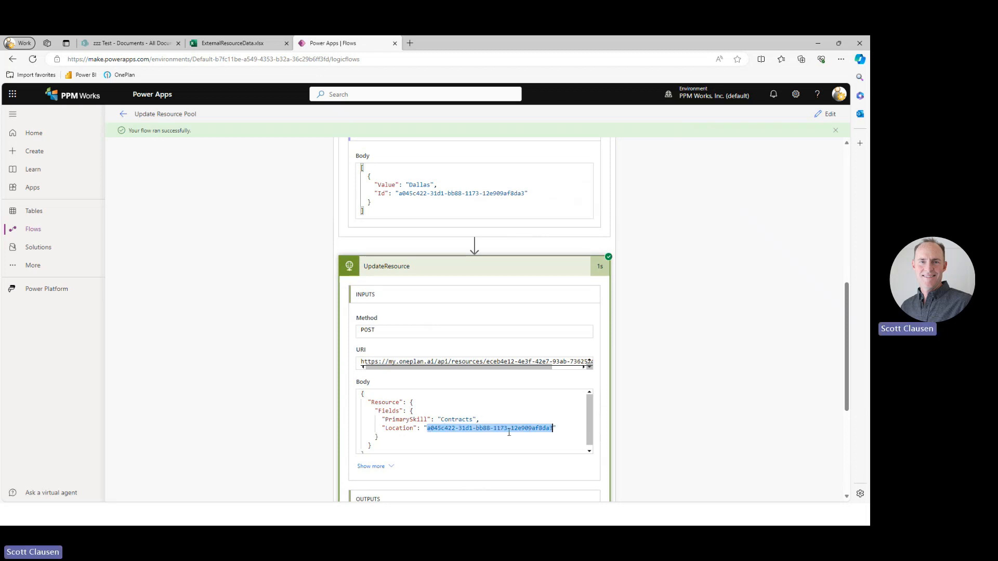
click(693, 363)
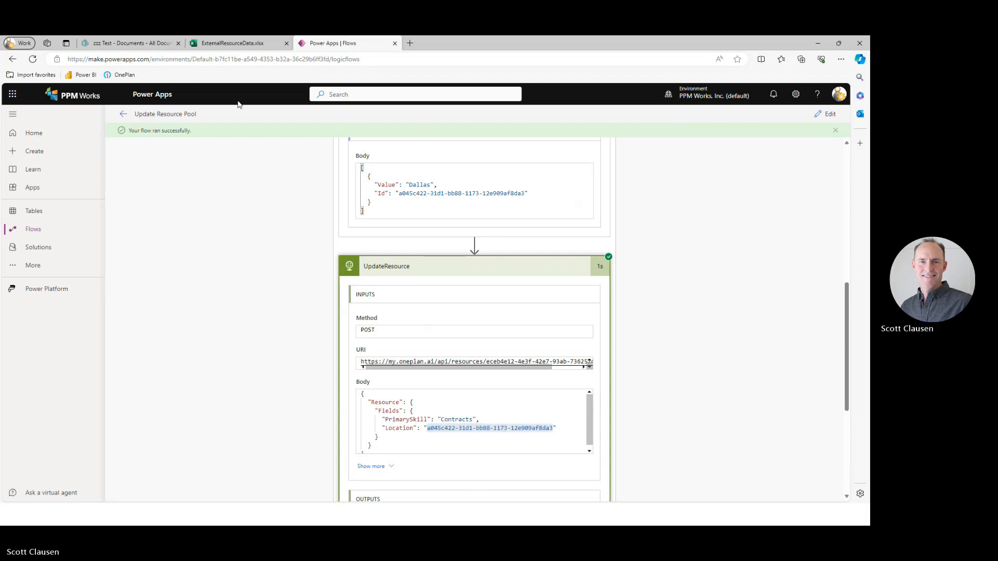
Switch to OnePlan and refresh the resource list to check the Location column.
key(alt+Tab)
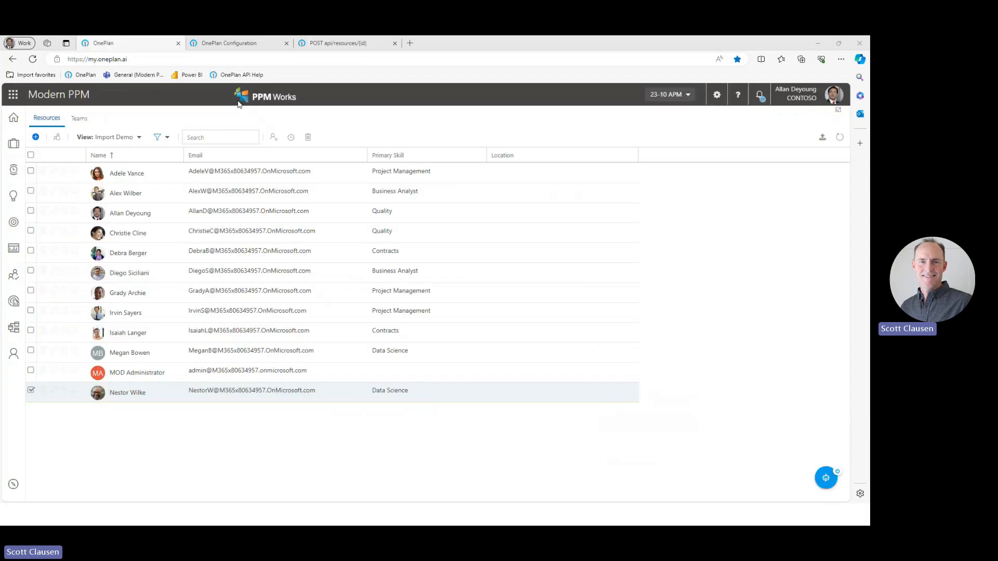
click(837, 140)
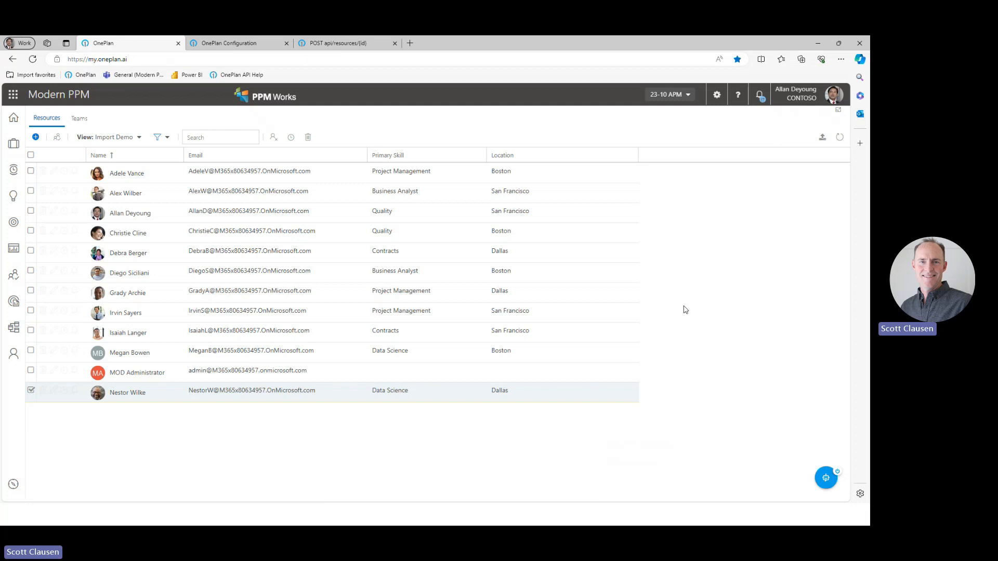
key(alt+Tab)
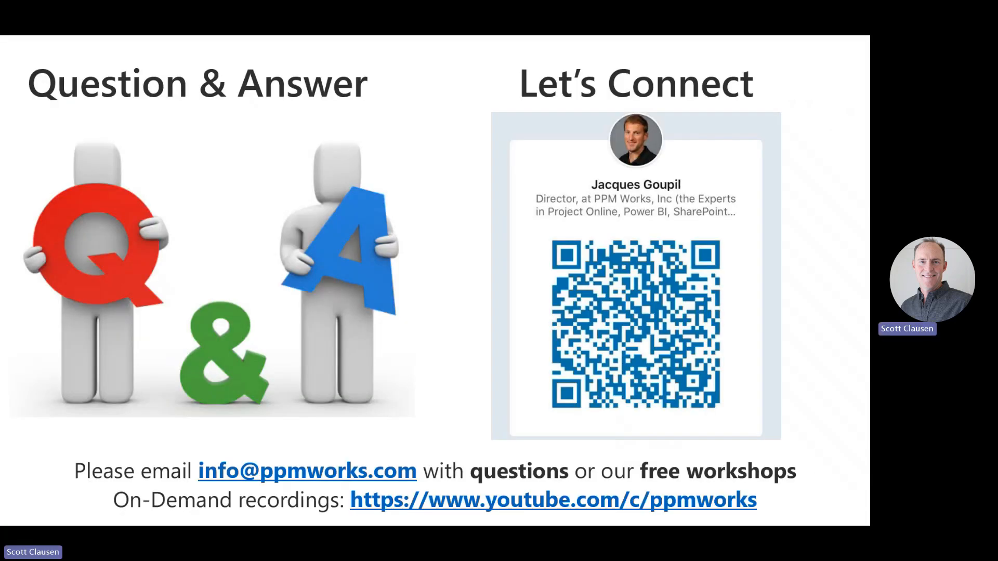